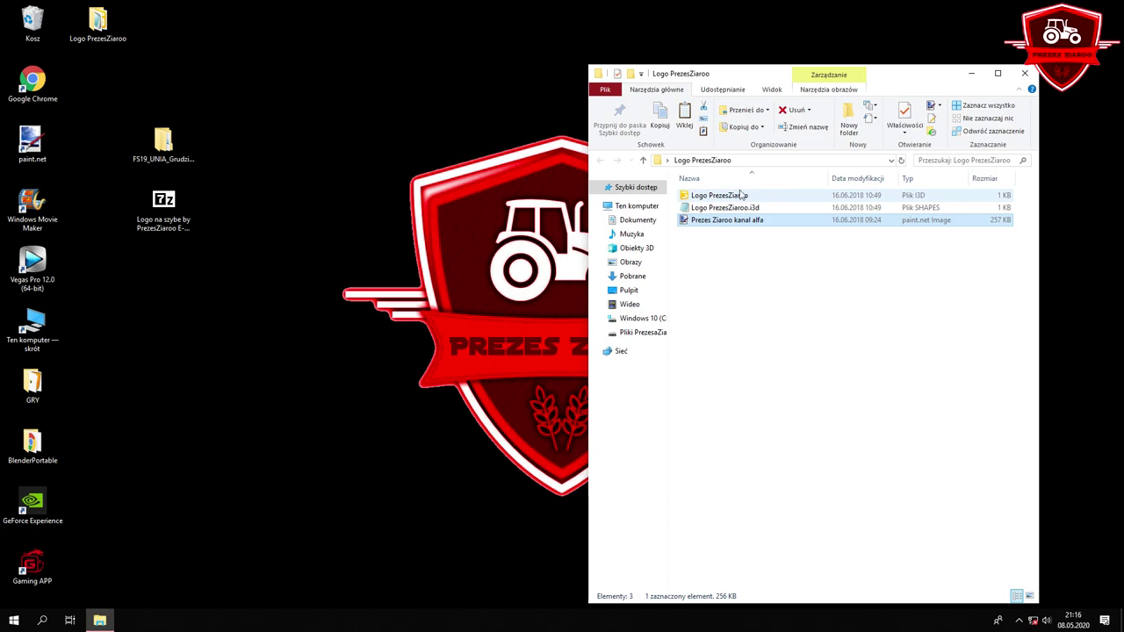
Open the Logo PrezesZiaroo i3d file in version 8.1.0 (Beta) of GIANTS Editor
{"action": "double_click", "coordinate": [742, 195]}
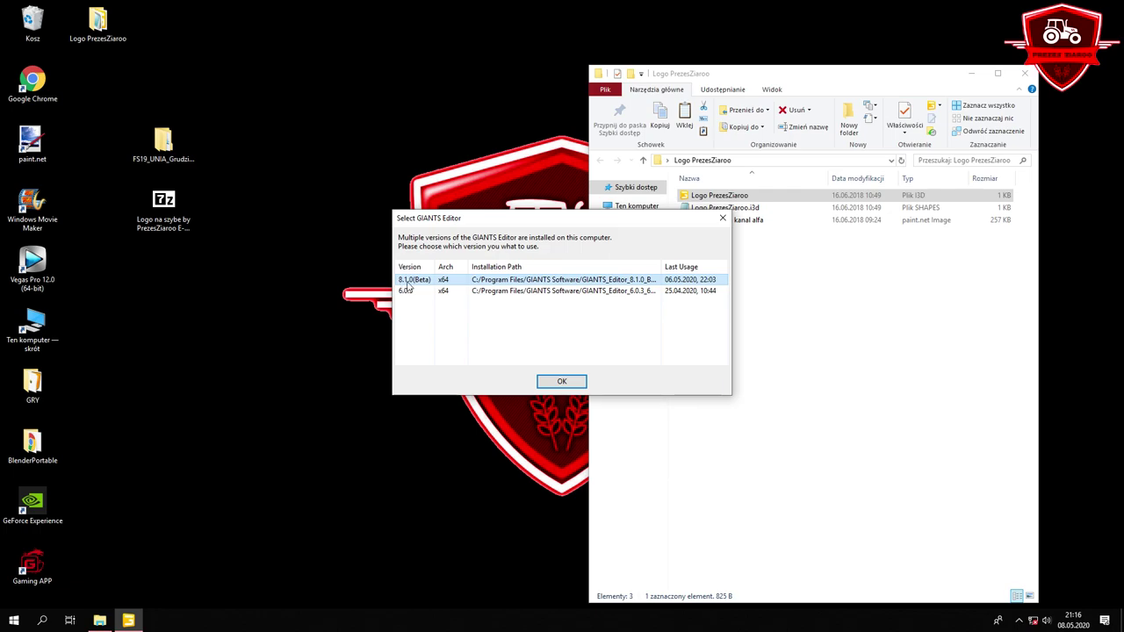
{"action": "key", "text": "Return"}
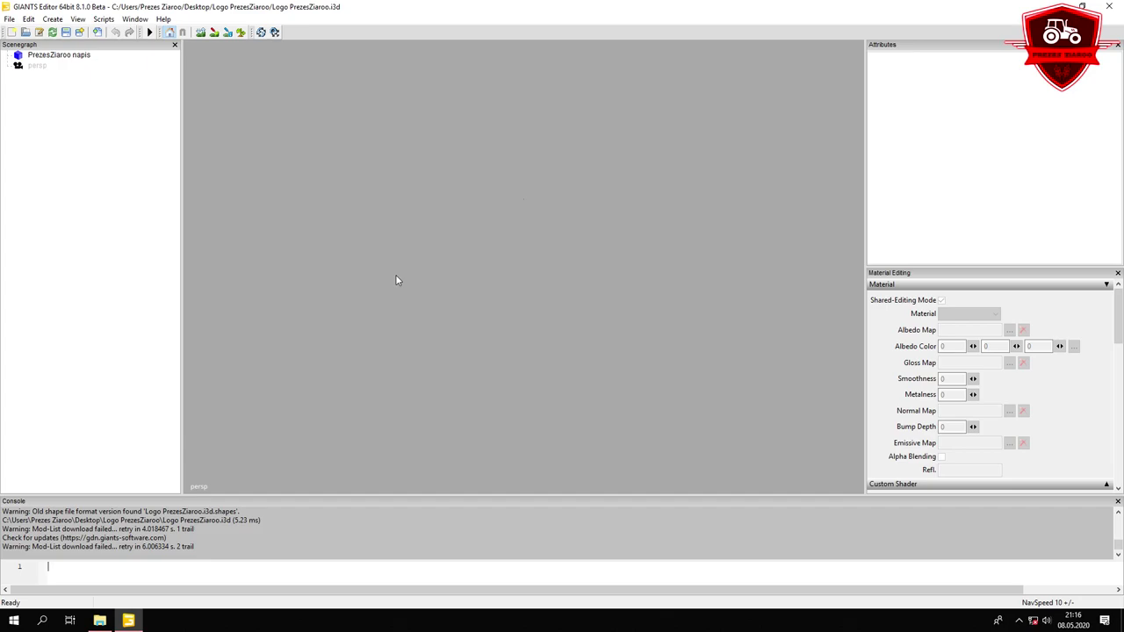
Select the PrezesZiaroo napis object, focus the view on it and look at the logo from above
{"action": "left_click", "coordinate": [75, 55]}
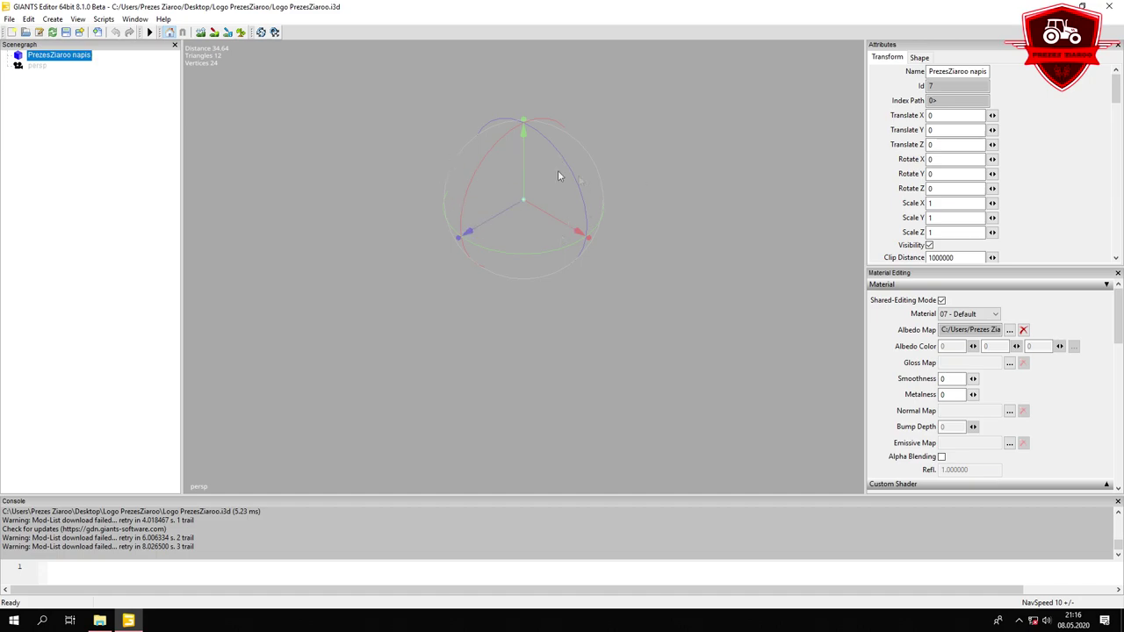
{"action": "left_click", "coordinate": [469, 312]}
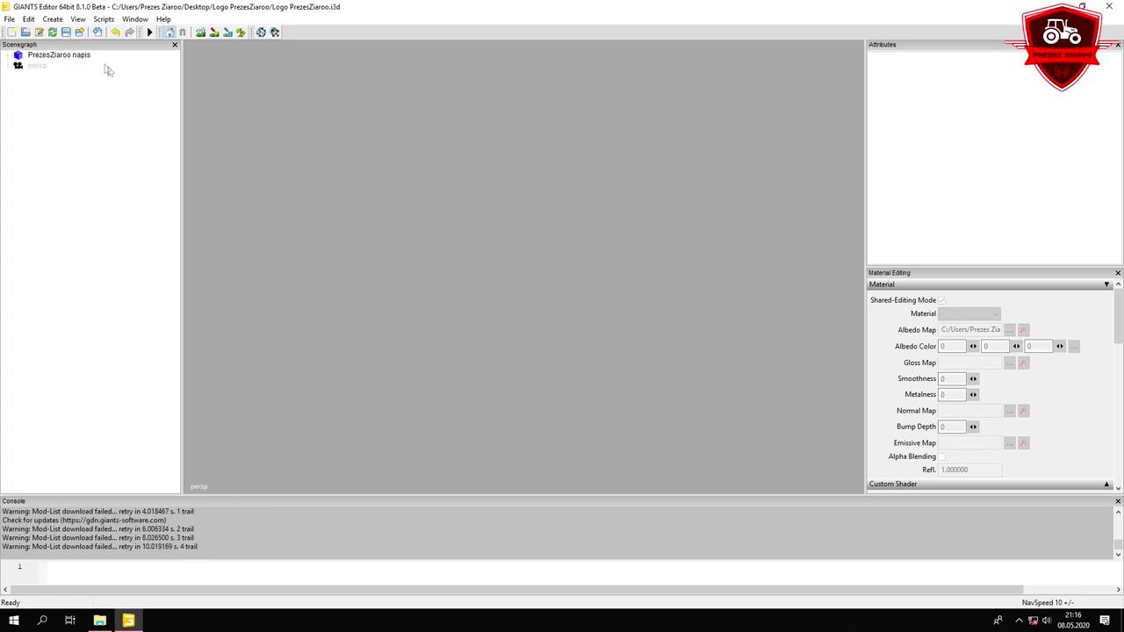
{"action": "left_click", "coordinate": [53, 57]}
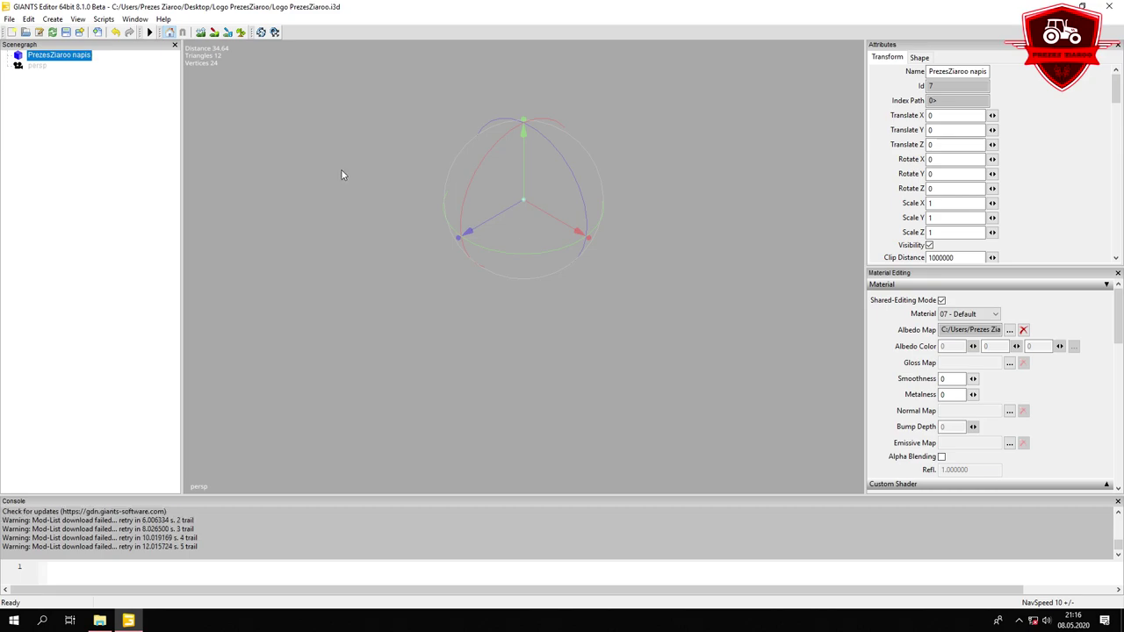
{"action": "left_click_drag", "start_coordinate": [395, 217], "coordinate": [478, 217]}
{"action": "mouse_move", "coordinate": [371, 211]}
{"action": "left_mouse_down"}
{"action": "mouse_move", "coordinate": [472, 193]}
{"action": "mouse_move", "coordinate": [375, 206]}
{"action": "mouse_move", "coordinate": [353, 358]}
{"action": "mouse_move", "coordinate": [354, 134]}
{"action": "mouse_move", "coordinate": [363, 284]}
{"action": "mouse_move", "coordinate": [342, 105]}
{"action": "mouse_move", "coordinate": [372, 216]}
{"action": "mouse_move", "coordinate": [359, 269]}
{"action": "mouse_move", "coordinate": [356, 199]}
{"action": "left_mouse_up"}
{"action": "scroll", "coordinate": [354, 193], "scroll_direction": "down", "scroll_amount": 3}
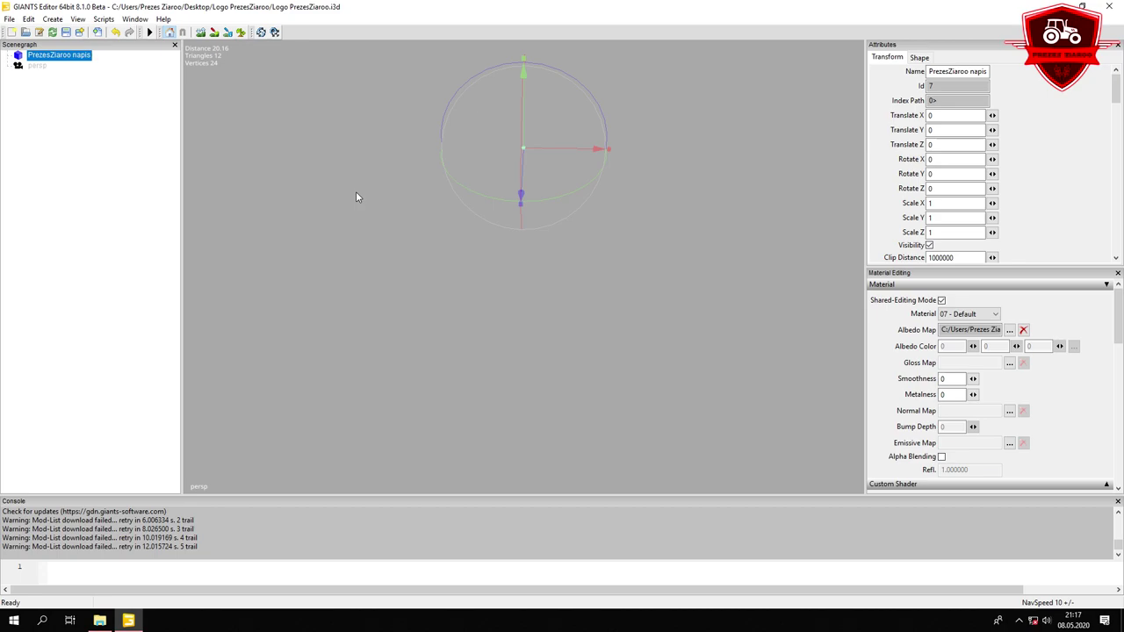
{"action": "left_click", "coordinate": [75, 108]}
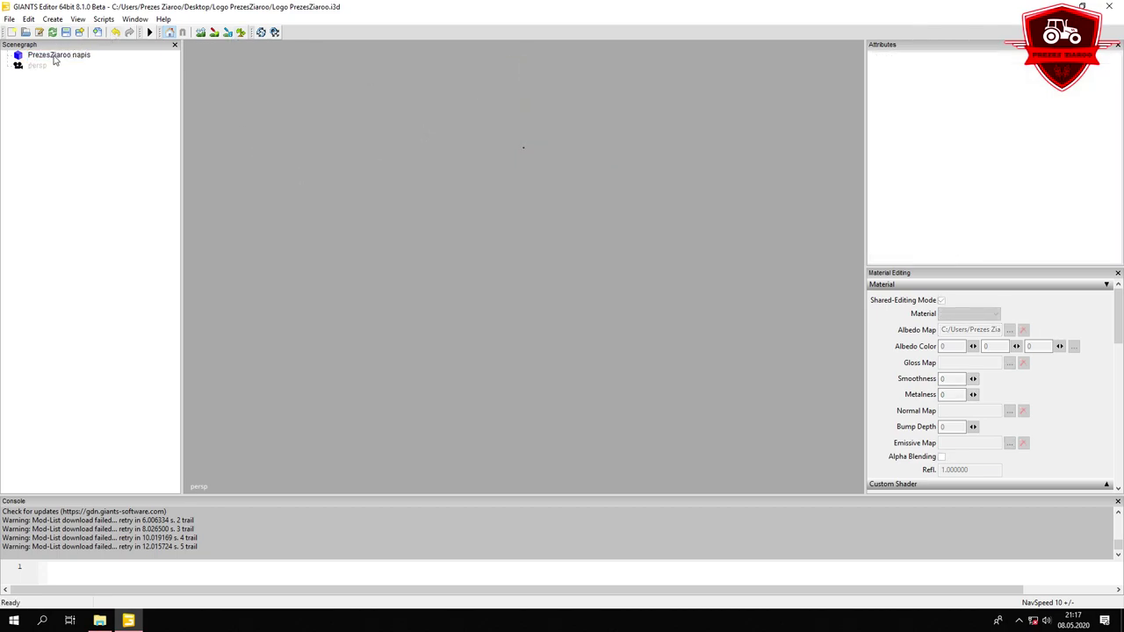
{"action": "left_click", "coordinate": [54, 56]}
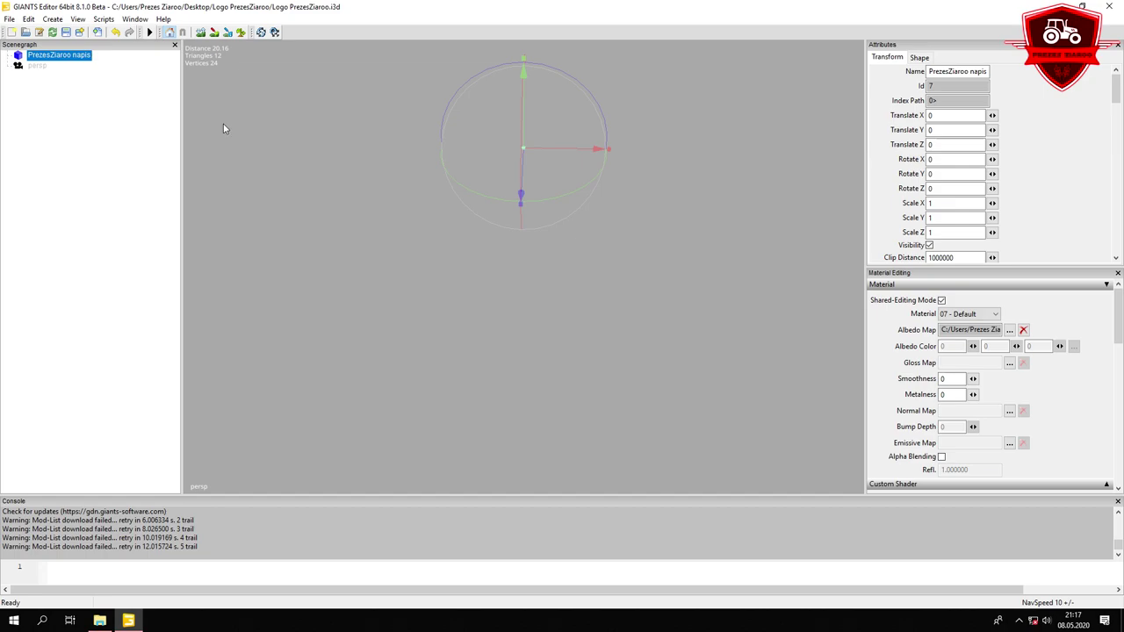
{"action": "key", "text": "f"}
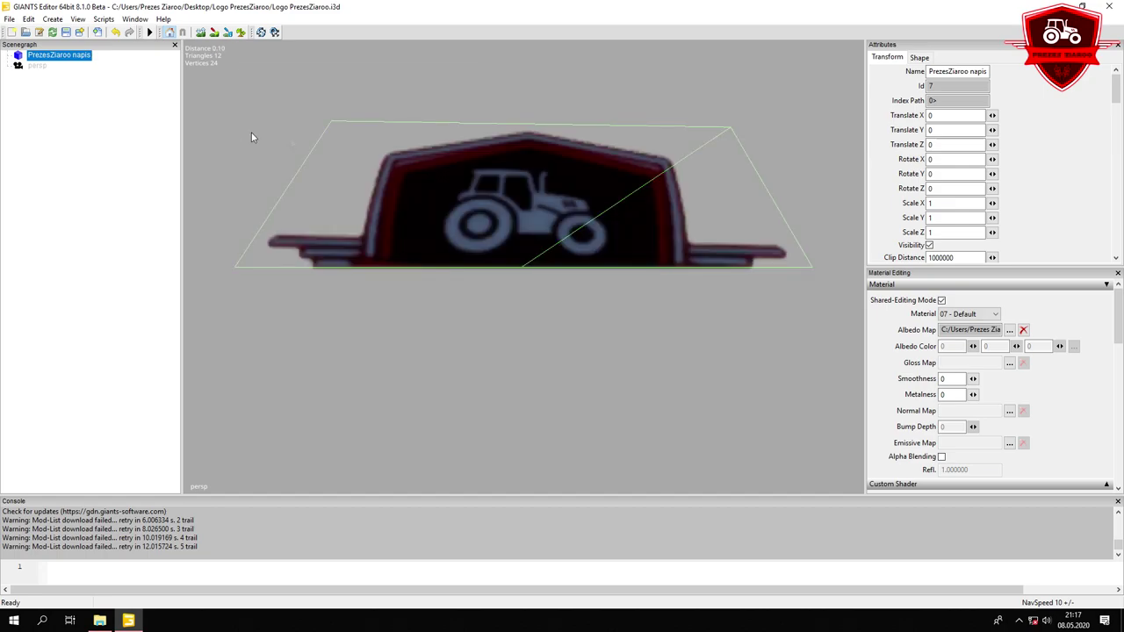
{"action": "scroll", "coordinate": [406, 149], "scroll_direction": "down", "scroll_amount": 5}
{"action": "key", "text": "f"}
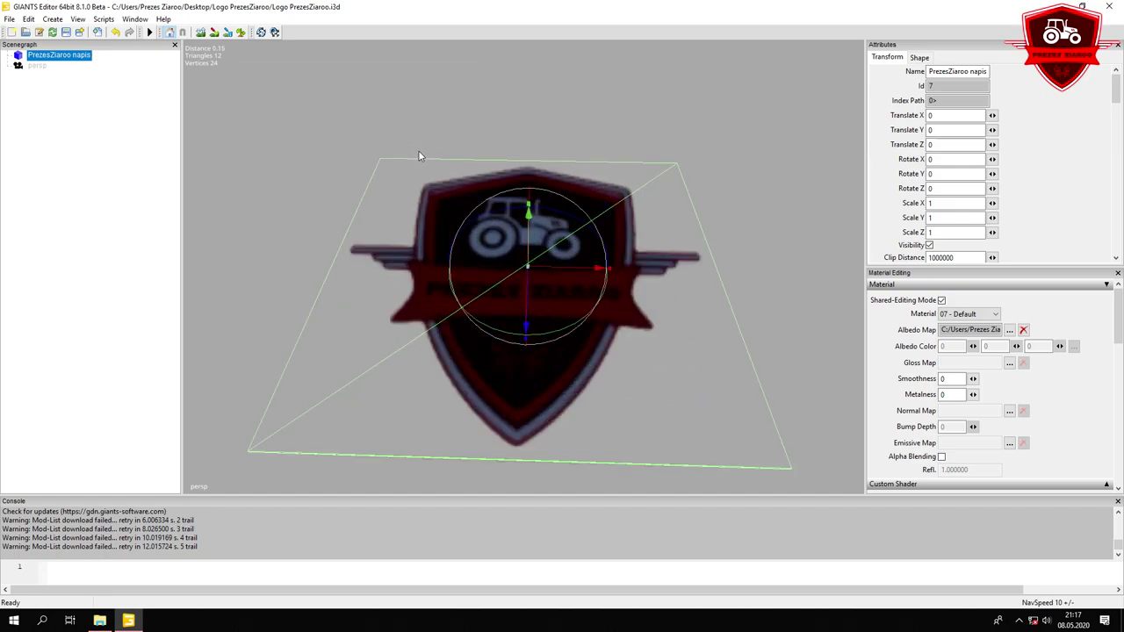
{"action": "left_click_drag", "start_coordinate": [469, 93], "coordinate": [474, 297]}
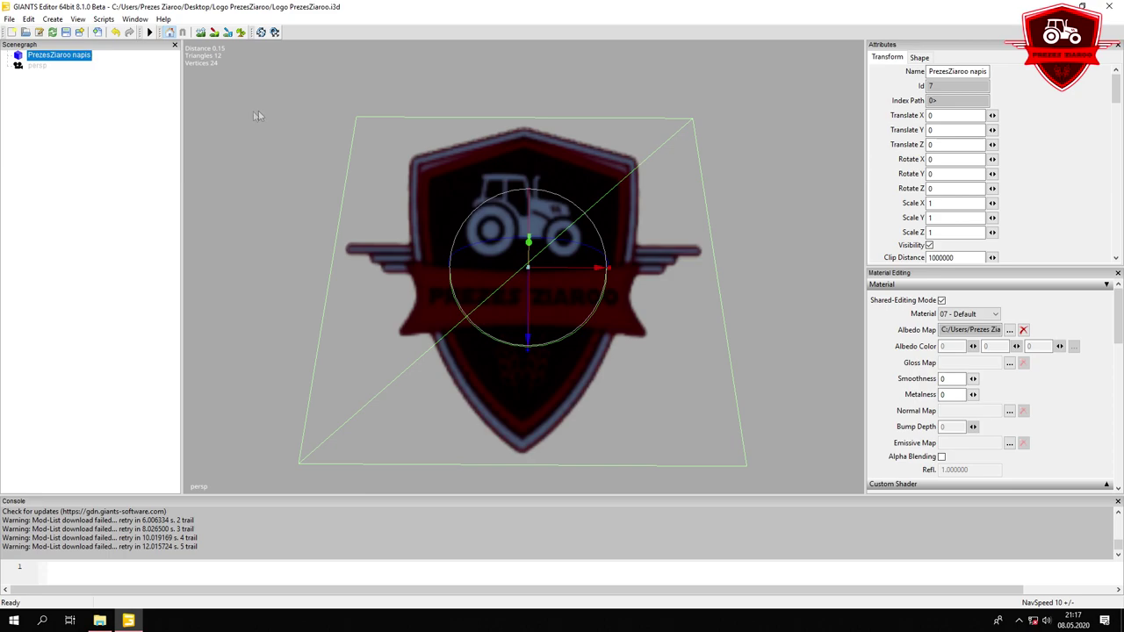
Create a light in the scene and delete the duplicate light
{"action": "left_click", "coordinate": [79, 129]}
{"action": "left_click", "coordinate": [53, 19]}
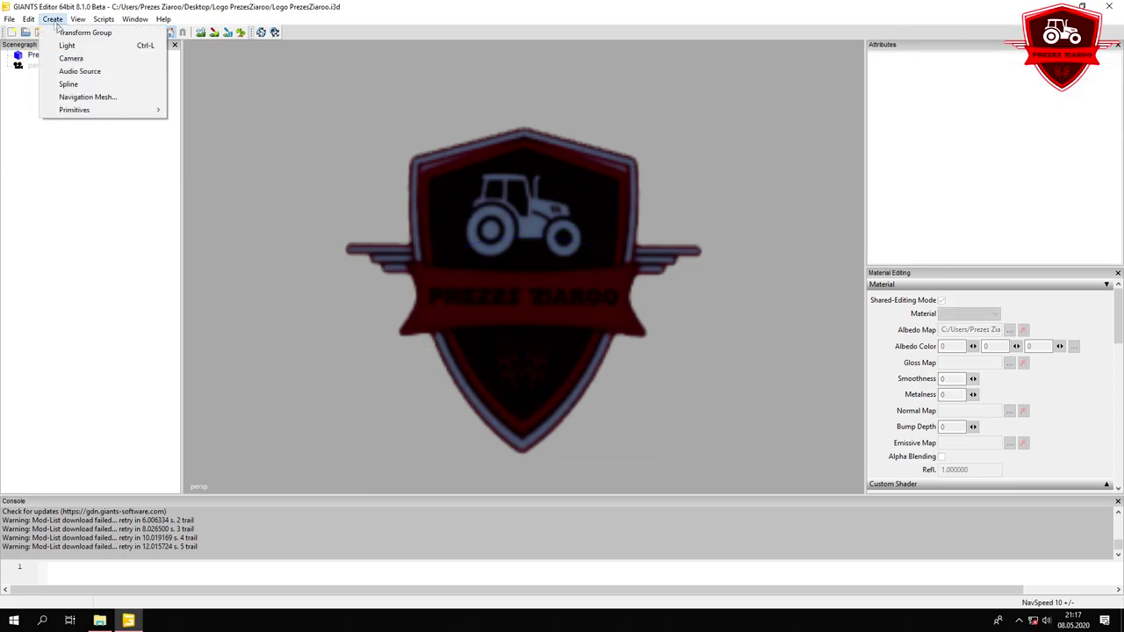
{"action": "left_click", "coordinate": [67, 47]}
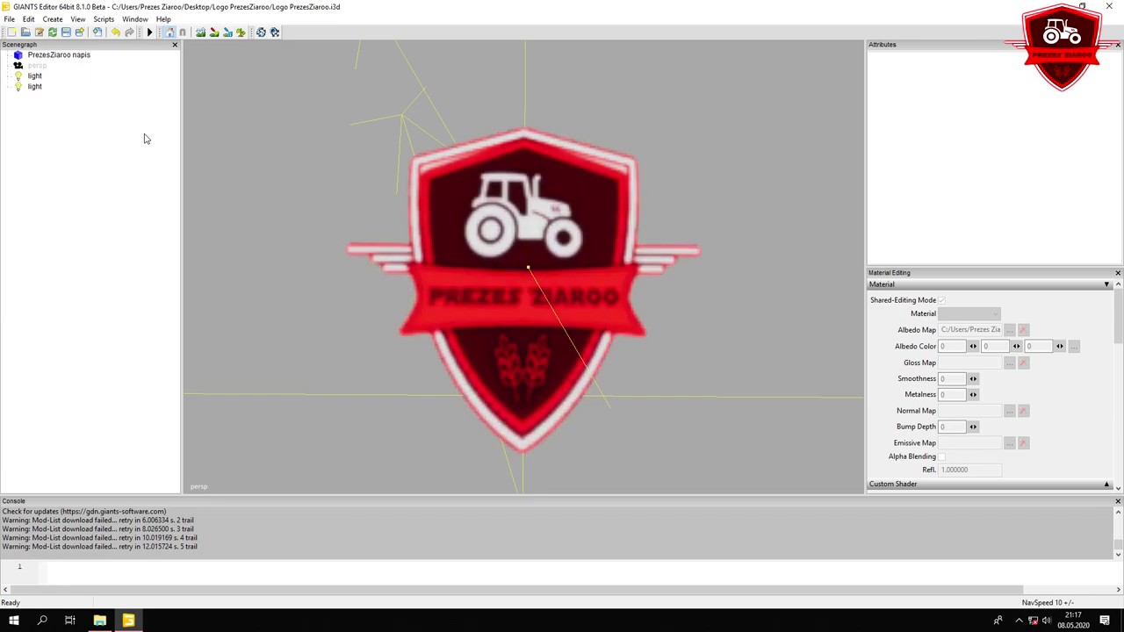
{"action": "left_click", "coordinate": [35, 87]}
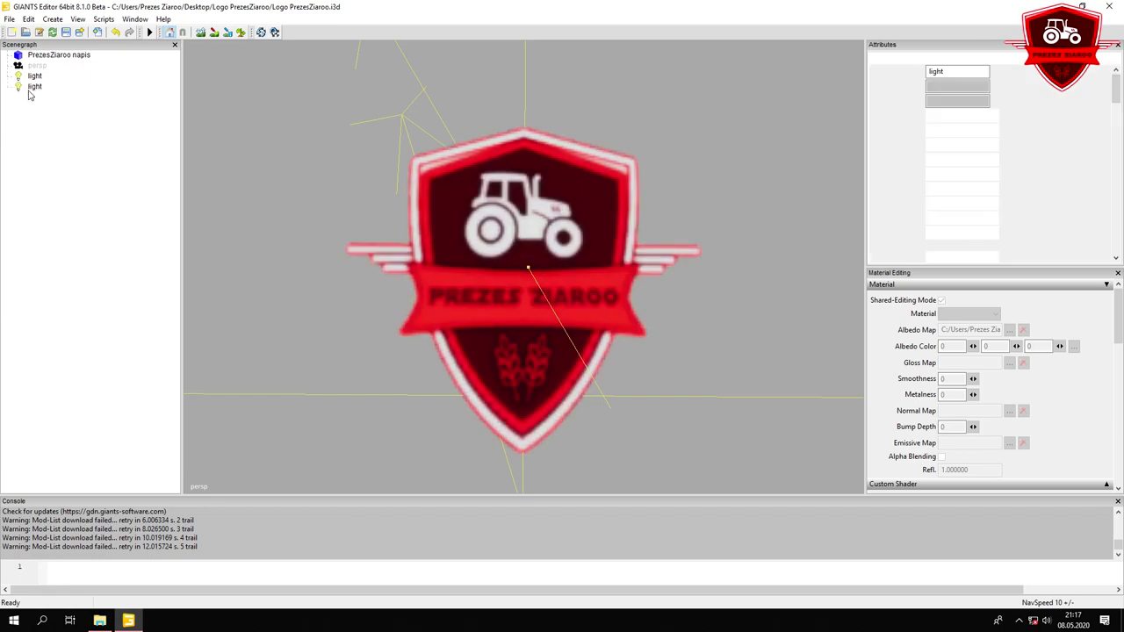
{"action": "key", "text": "Delete"}
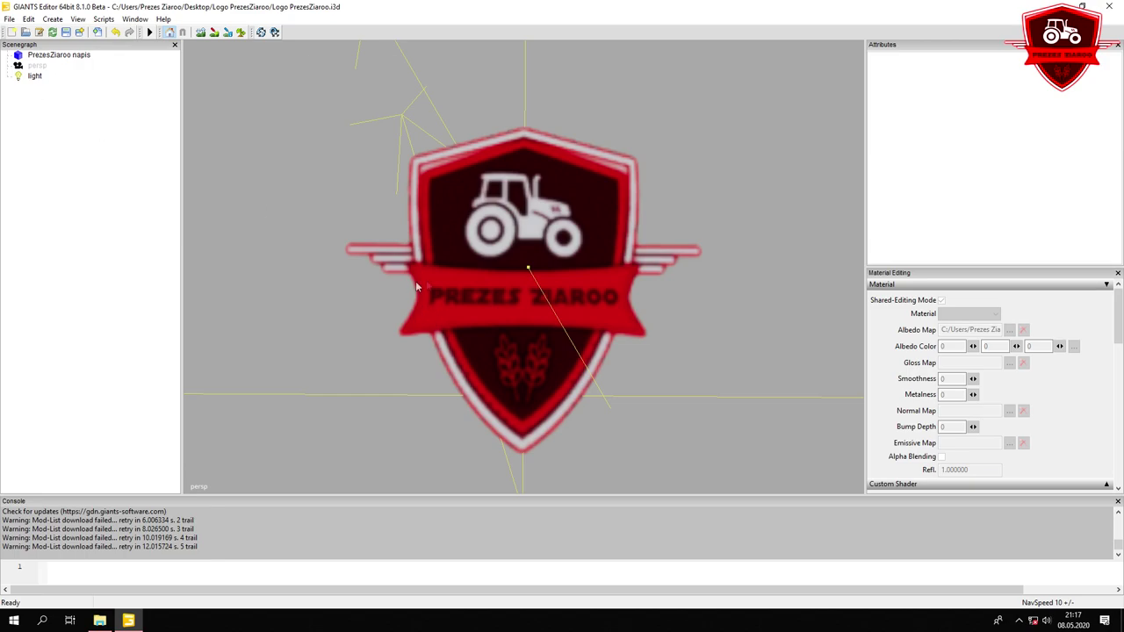
Re-enter 1 as the X, Y and Z scale of the PrezesZiaroo napis object
{"action": "left_click_drag", "start_coordinate": [454, 272], "coordinate": [481, 250]}
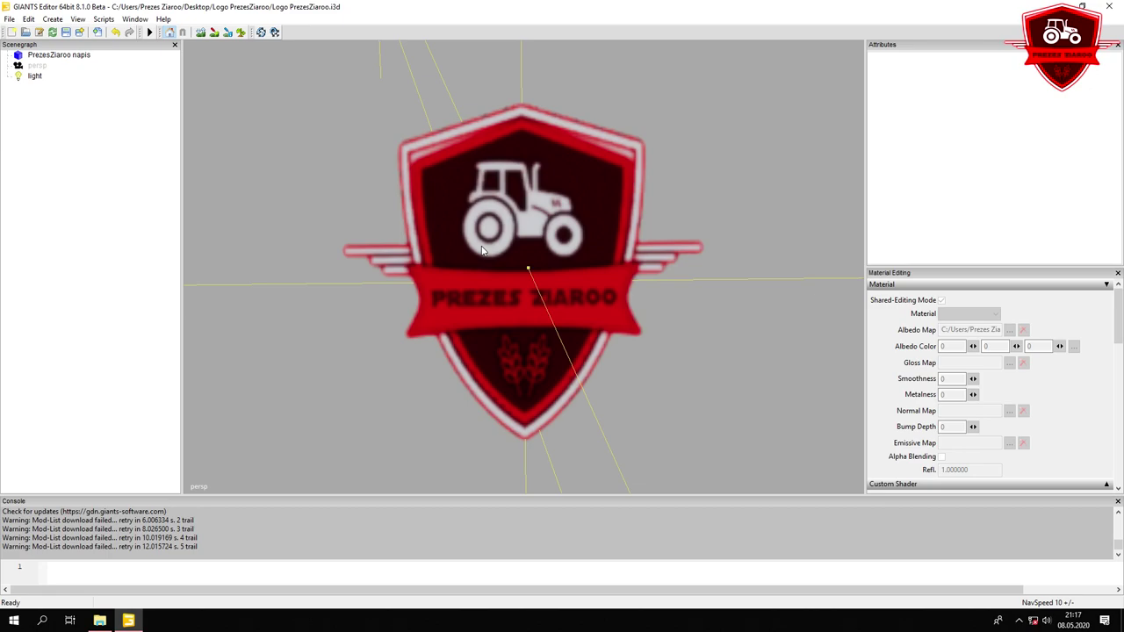
{"action": "left_click", "coordinate": [55, 56]}
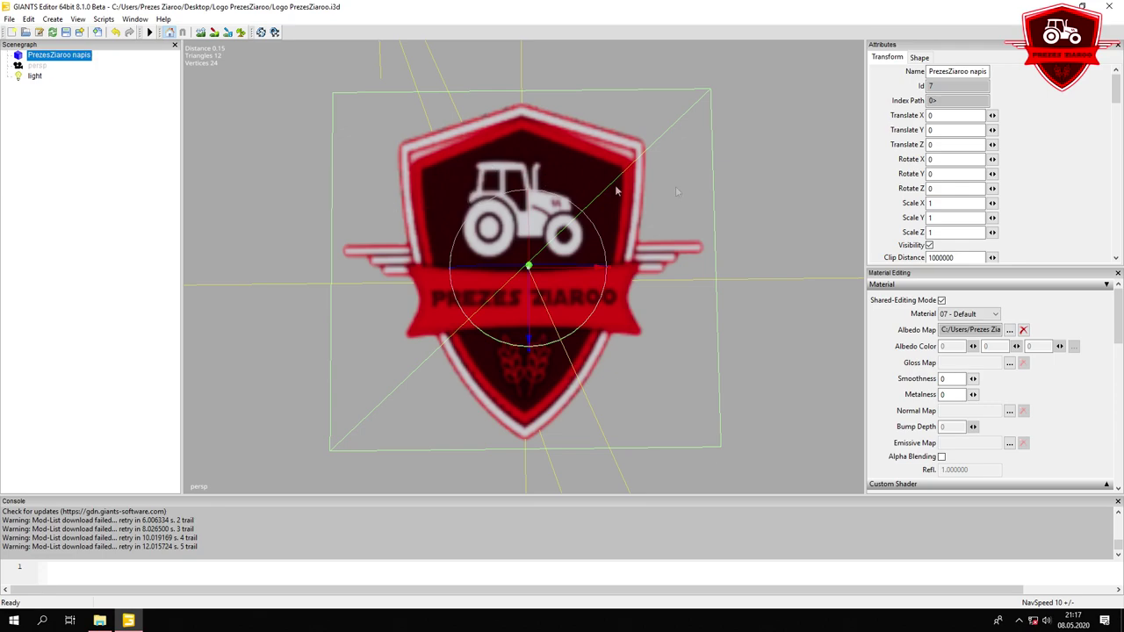
{"action": "left_click", "coordinate": [945, 203]}
{"action": "key", "text": "BackSpace"}
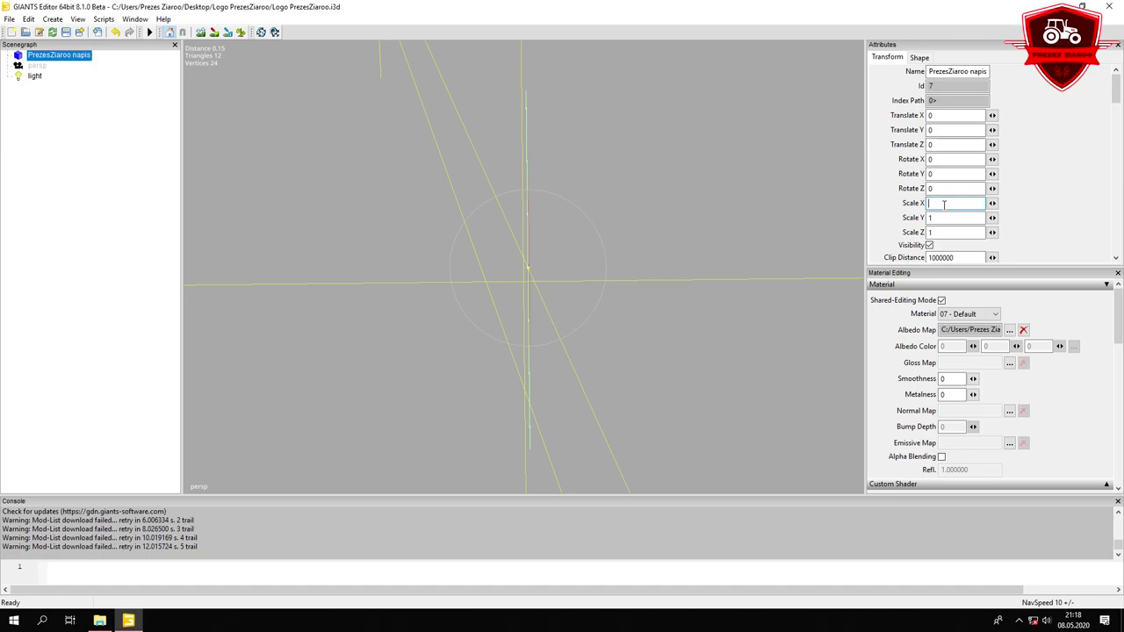
{"action": "type", "text": "1"}
{"action": "left_click", "coordinate": [942, 218]}
{"action": "key", "text": "BackSpace"}
{"action": "type", "text": "1"}
{"action": "left_click", "coordinate": [943, 231]}
{"action": "key", "text": "BackSpace"}
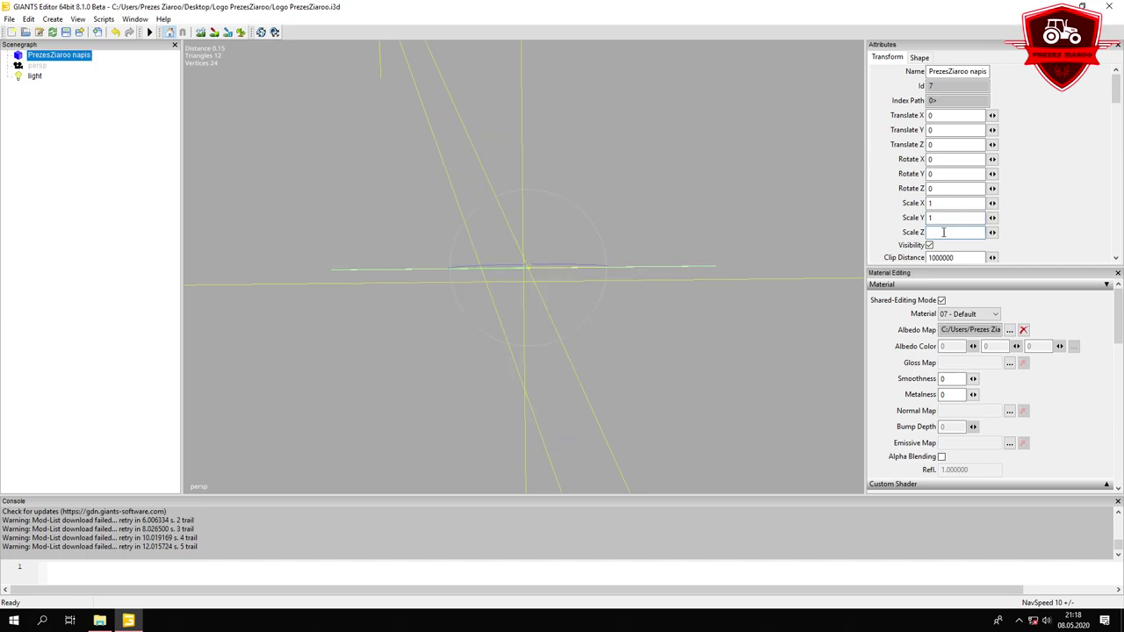
{"action": "type", "text": "1"}
{"action": "left_click", "coordinate": [944, 219]}
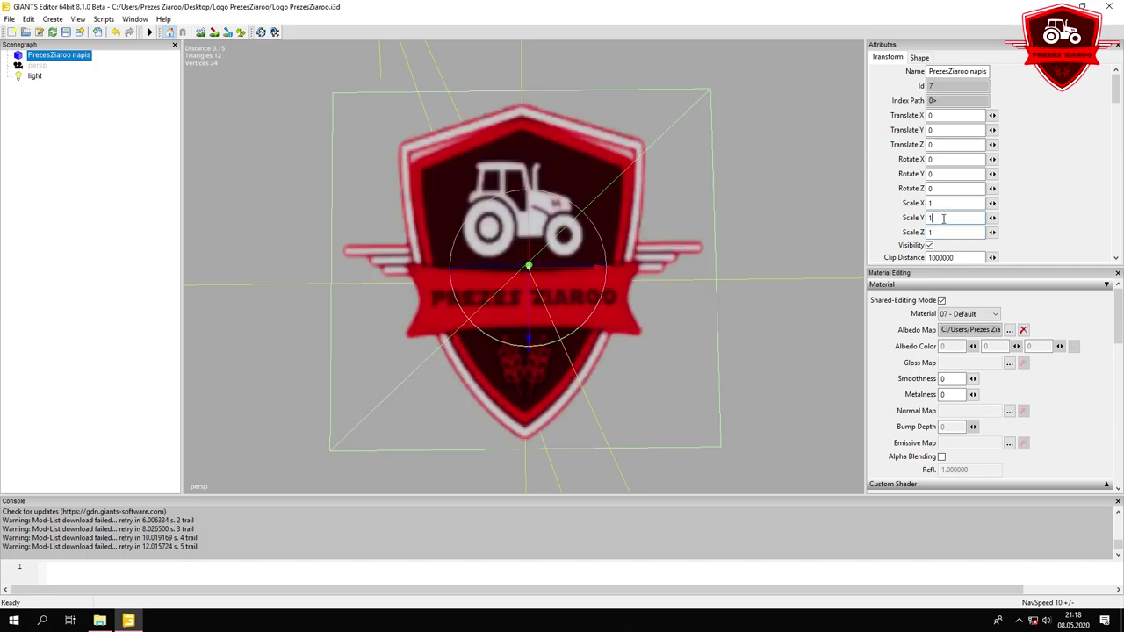
{"action": "key", "text": "BackSpace"}
{"action": "type", "text": "1"}
Try 1.3, 1.2 and 1.1 as the logo's X scale, and set it to 1.15
{"action": "left_click", "coordinate": [941, 203]}
{"action": "type", "text": ".3"}
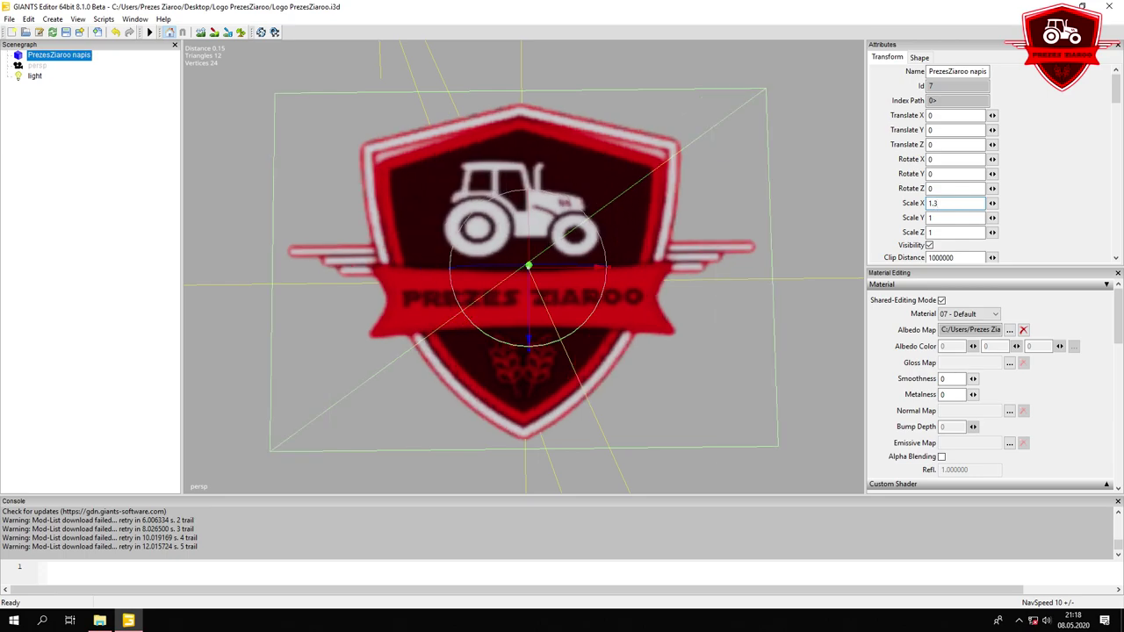
{"action": "key", "text": "BackSpace"}
{"action": "type", "text": "2"}
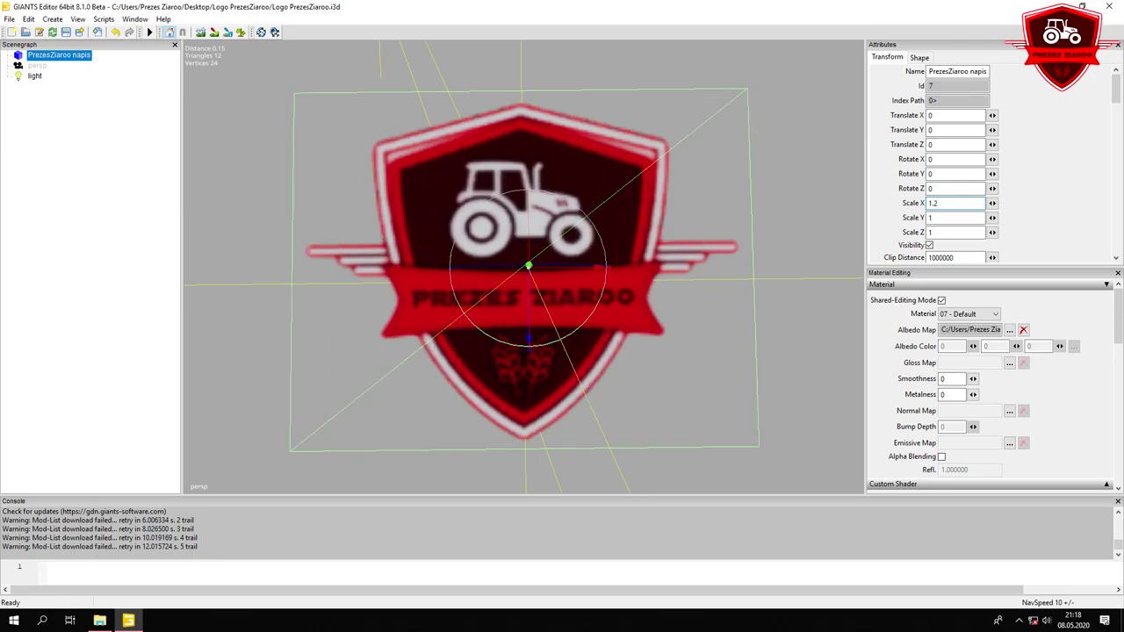
{"action": "key", "text": "BackSpace"}
{"action": "type", "text": "1"}
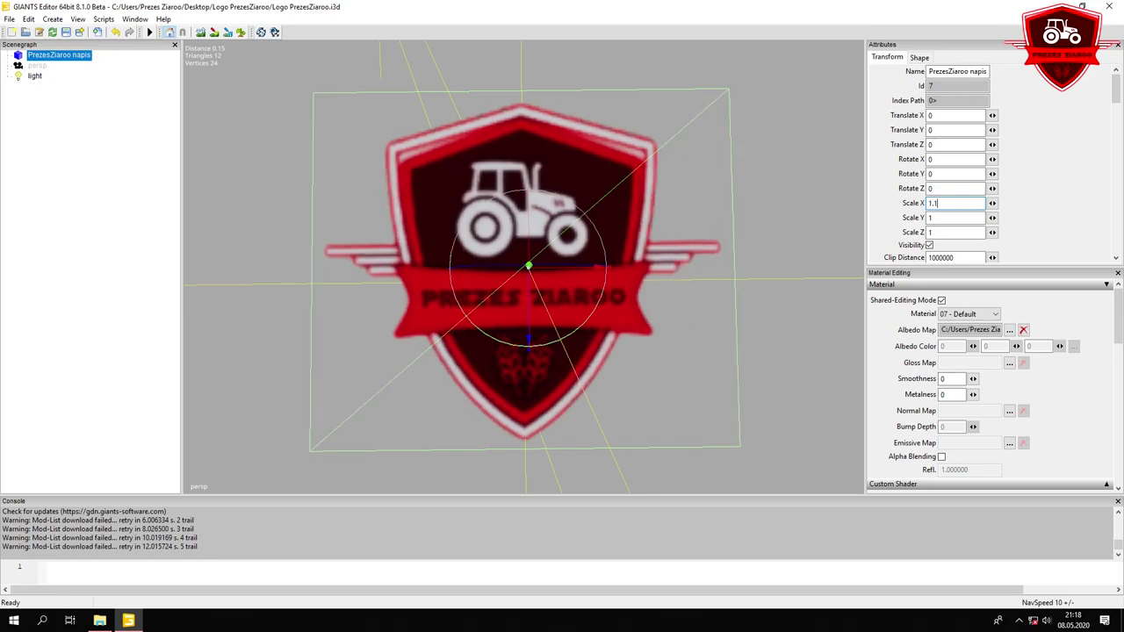
{"action": "type", "text": "5"}
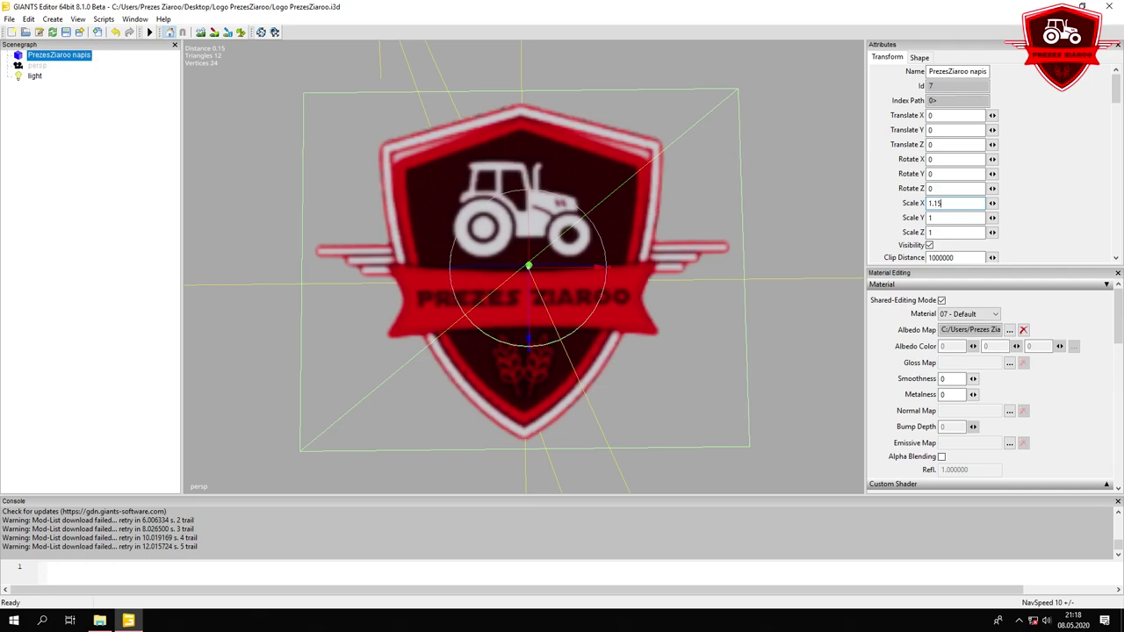
{"action": "scroll", "coordinate": [762, 170], "scroll_direction": "down", "scroll_amount": 3}
{"action": "scroll", "coordinate": [761, 170], "scroll_direction": "up", "scroll_amount": 3}
{"action": "left_click", "coordinate": [1055, 6]}
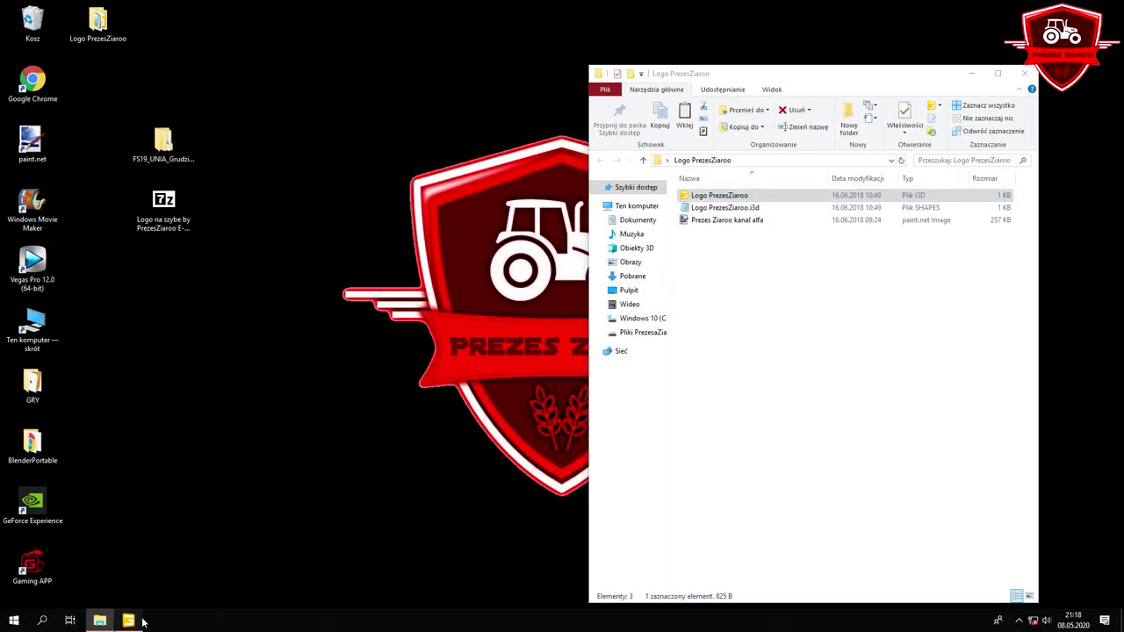
{"action": "left_click", "coordinate": [130, 620]}
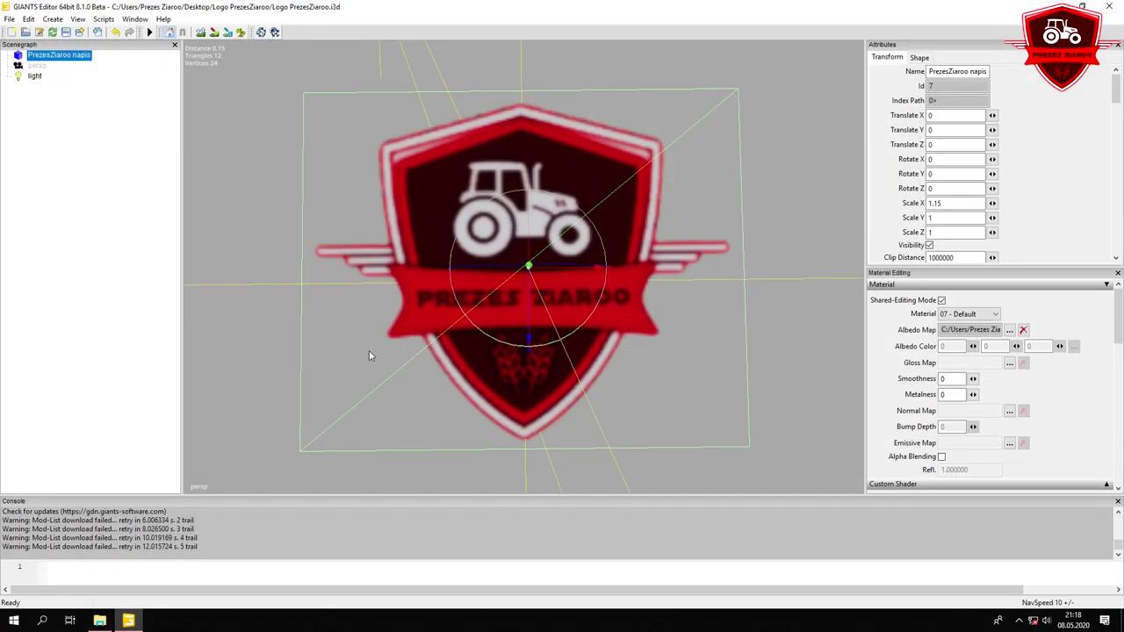
{"action": "scroll", "coordinate": [369, 340], "scroll_direction": "down", "scroll_amount": 5}
{"action": "scroll", "coordinate": [541, 200], "scroll_direction": "up", "scroll_amount": 5}
Try rotating the logo freehand about its X axis in the viewport, and undo the rotation
{"action": "mouse_move", "coordinate": [542, 201]}
{"action": "left_mouse_down"}
{"action": "mouse_move", "coordinate": [517, 211]}
{"action": "mouse_move", "coordinate": [568, 172]}
{"action": "mouse_move", "coordinate": [499, 198]}
{"action": "mouse_move", "coordinate": [490, 186]}
{"action": "mouse_move", "coordinate": [523, 190]}
{"action": "left_mouse_up"}
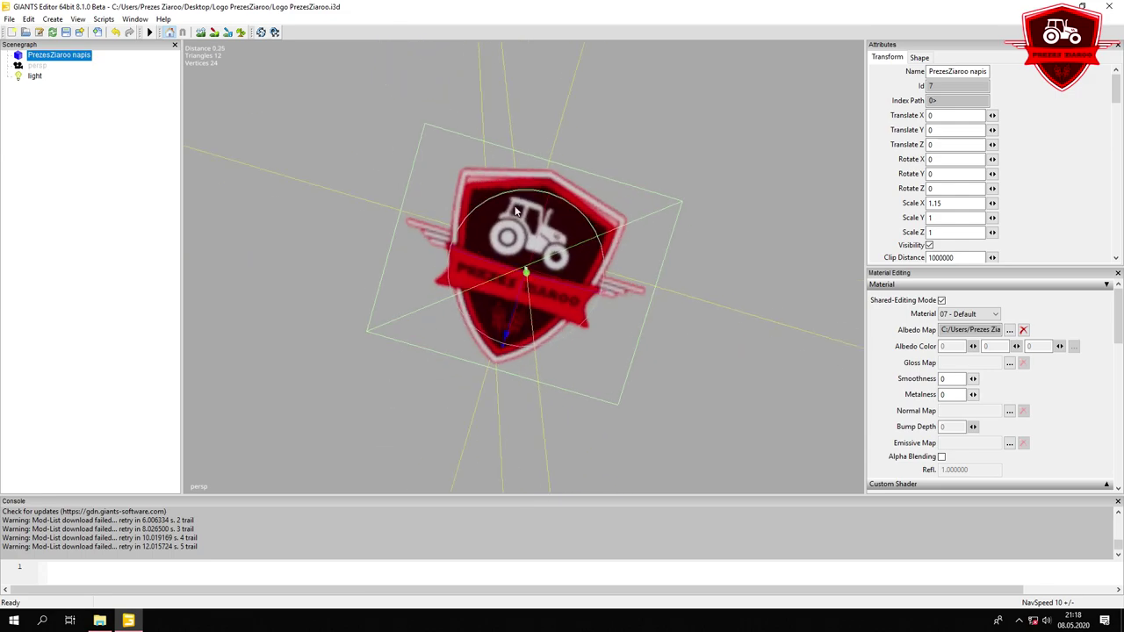
{"action": "left_click_drag", "start_coordinate": [515, 234], "coordinate": [477, 316]}
{"action": "left_click_drag", "start_coordinate": [479, 207], "coordinate": [540, 213]}
{"action": "left_click", "coordinate": [115, 33]}
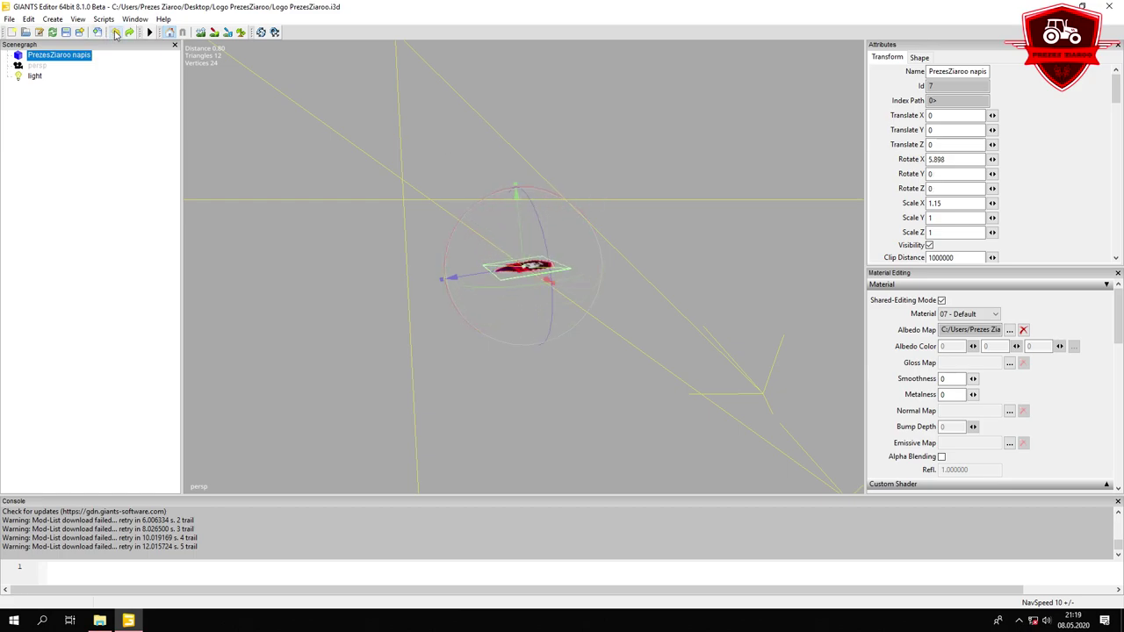
{"action": "left_click", "coordinate": [115, 33]}
{"action": "left_click", "coordinate": [115, 32]}
Try tilting the logo freehand about all three axes, and undo these rotations
{"action": "left_click_drag", "start_coordinate": [576, 122], "coordinate": [574, 159]}
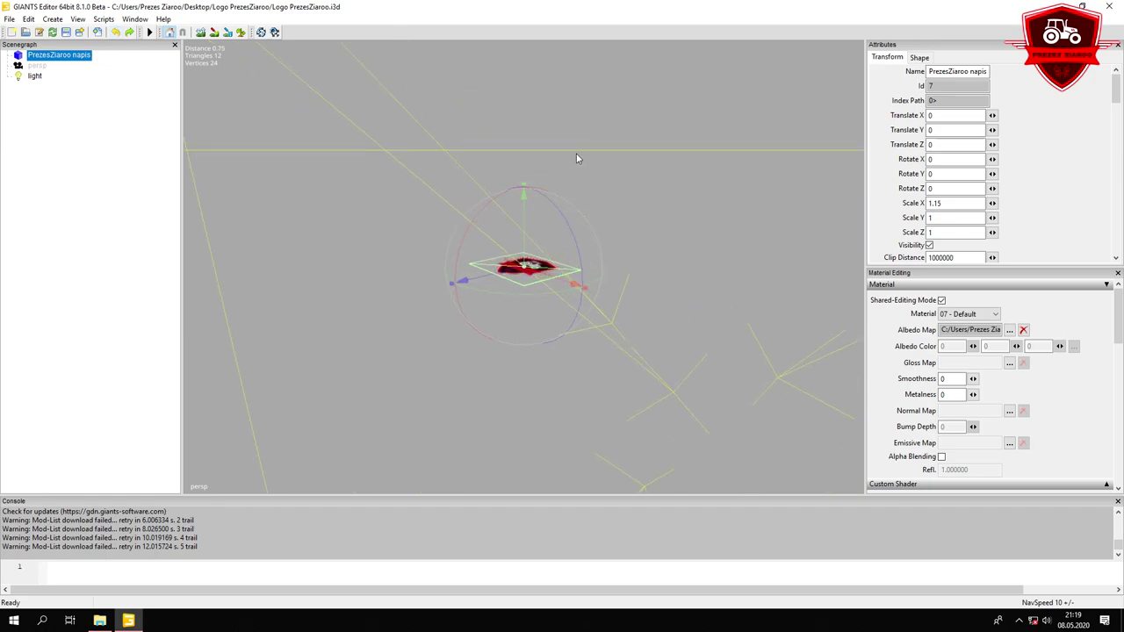
{"action": "left_click_drag", "start_coordinate": [492, 205], "coordinate": [514, 307]}
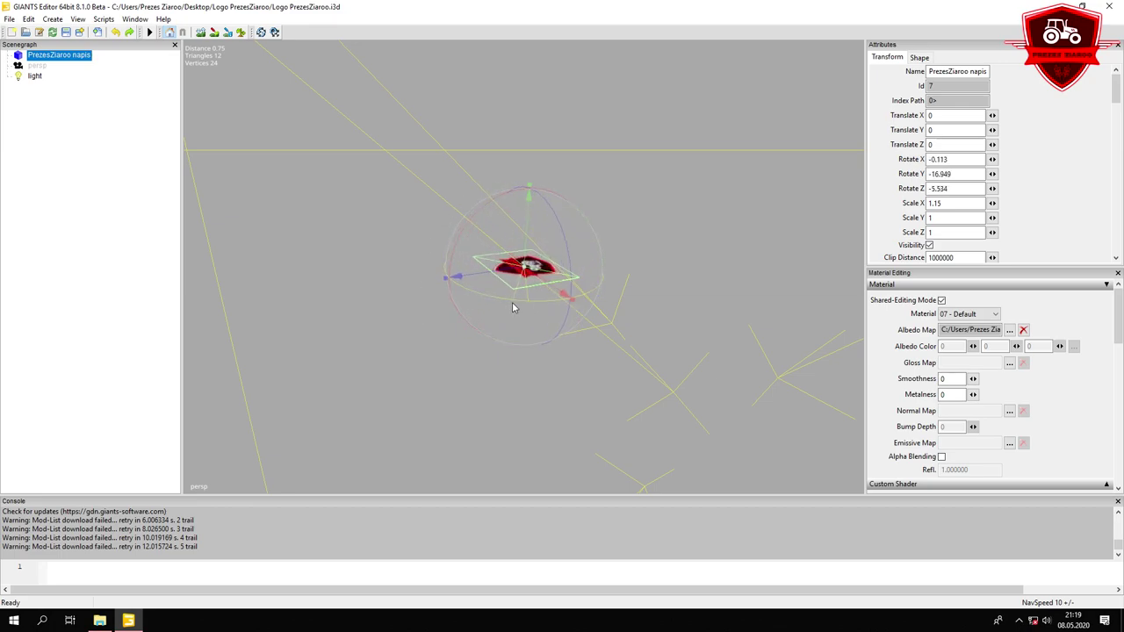
{"action": "left_click", "coordinate": [117, 33]}
{"action": "left_click", "coordinate": [116, 34]}
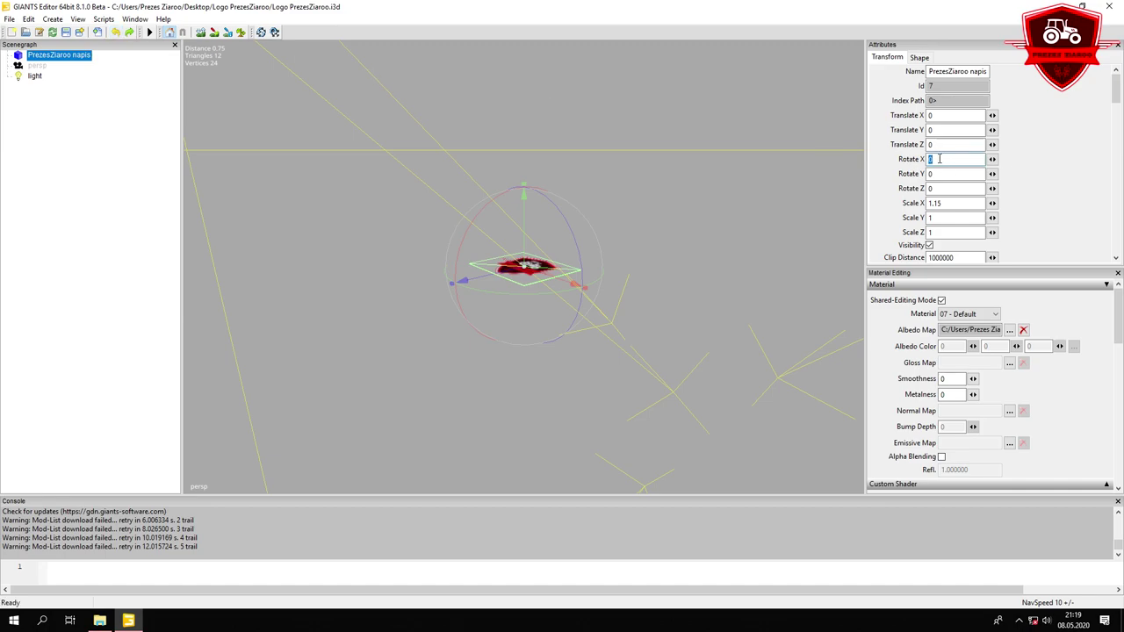
Set the logo's X rotation to 90 so that it stands upright
{"action": "type", "text": "90"}
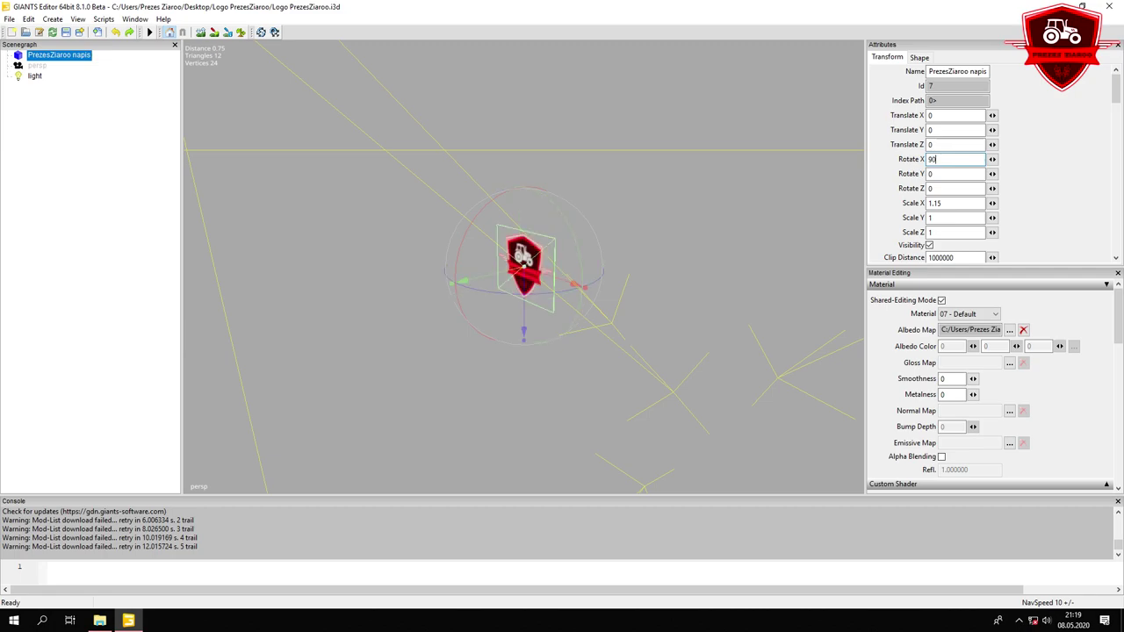
{"action": "left_click_drag", "start_coordinate": [492, 211], "coordinate": [577, 177]}
{"action": "scroll", "coordinate": [666, 167], "scroll_direction": "up", "scroll_amount": 3}
{"action": "scroll", "coordinate": [659, 170], "scroll_direction": "up", "scroll_amount": 1}
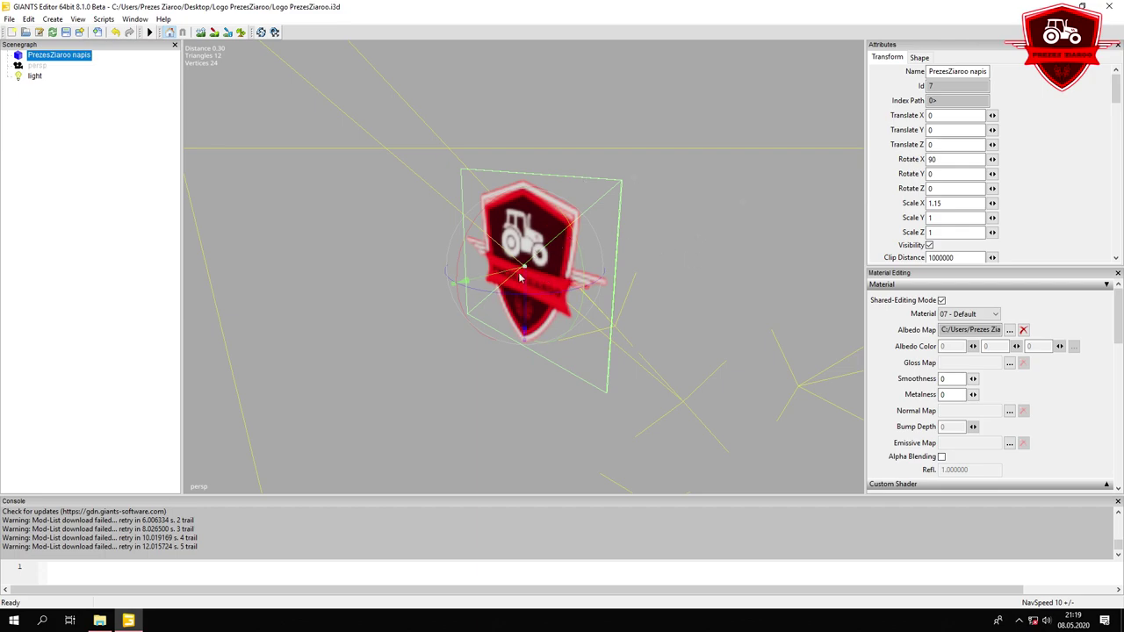
Try moving the logo freehand in the viewport, and reset its X, Y and Z translation to 0
{"action": "mouse_move", "coordinate": [504, 277]}
{"action": "left_mouse_down"}
{"action": "mouse_move", "coordinate": [535, 290]}
{"action": "mouse_move", "coordinate": [525, 240]}
{"action": "mouse_move", "coordinate": [518, 325]}
{"action": "mouse_move", "coordinate": [521, 263]}
{"action": "left_mouse_up"}
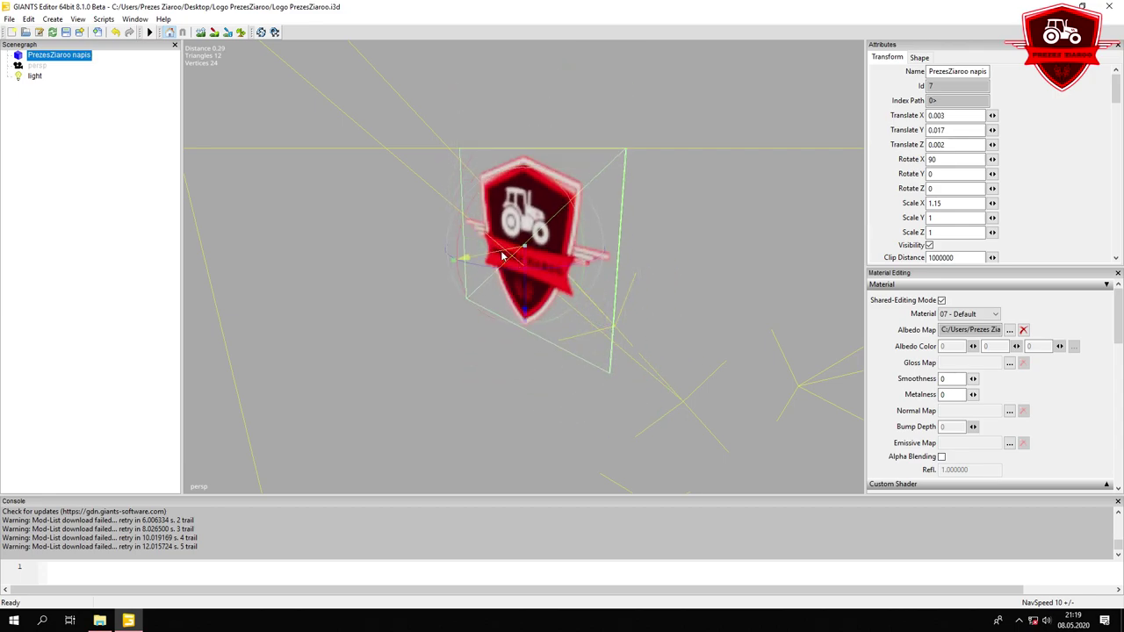
{"action": "left_click", "coordinate": [948, 115]}
{"action": "key", "text": "BackSpace"}
{"action": "double_click", "coordinate": [949, 129]}
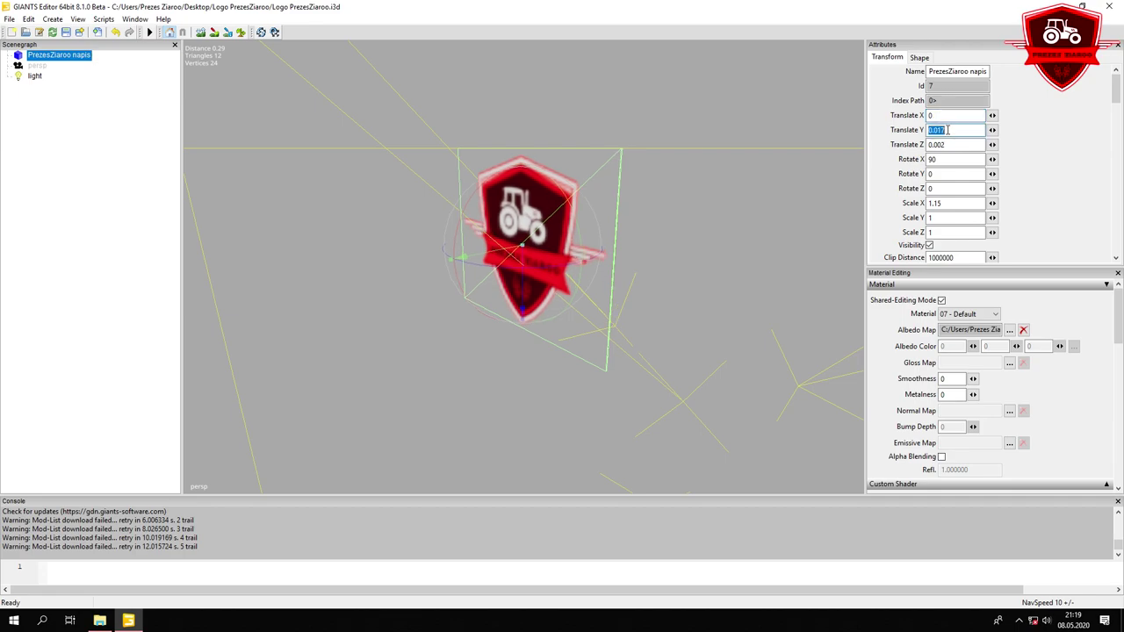
{"action": "type", "text": "0"}
{"action": "left_click", "coordinate": [951, 144]}
{"action": "key", "text": "BackSpace"}
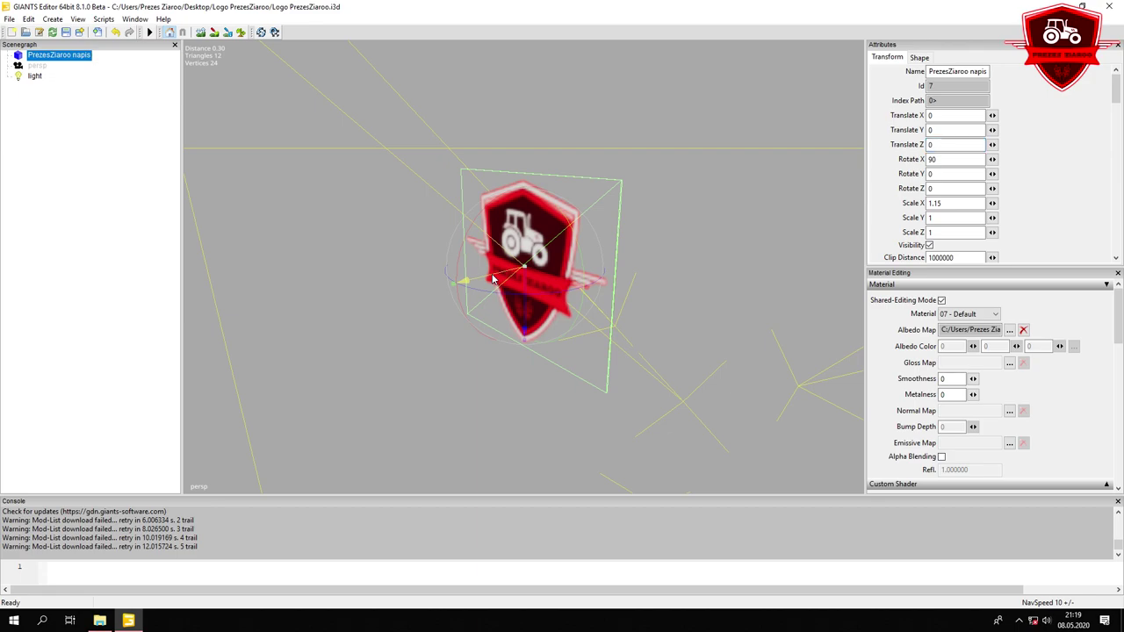
Shift the logo along its Z axis to about -0.008, and clear its Translate Z value
{"action": "mouse_move", "coordinate": [493, 279]}
{"action": "left_mouse_down"}
{"action": "mouse_move", "coordinate": [519, 277]}
{"action": "mouse_move", "coordinate": [465, 279]}
{"action": "mouse_move", "coordinate": [505, 276]}
{"action": "left_mouse_up"}
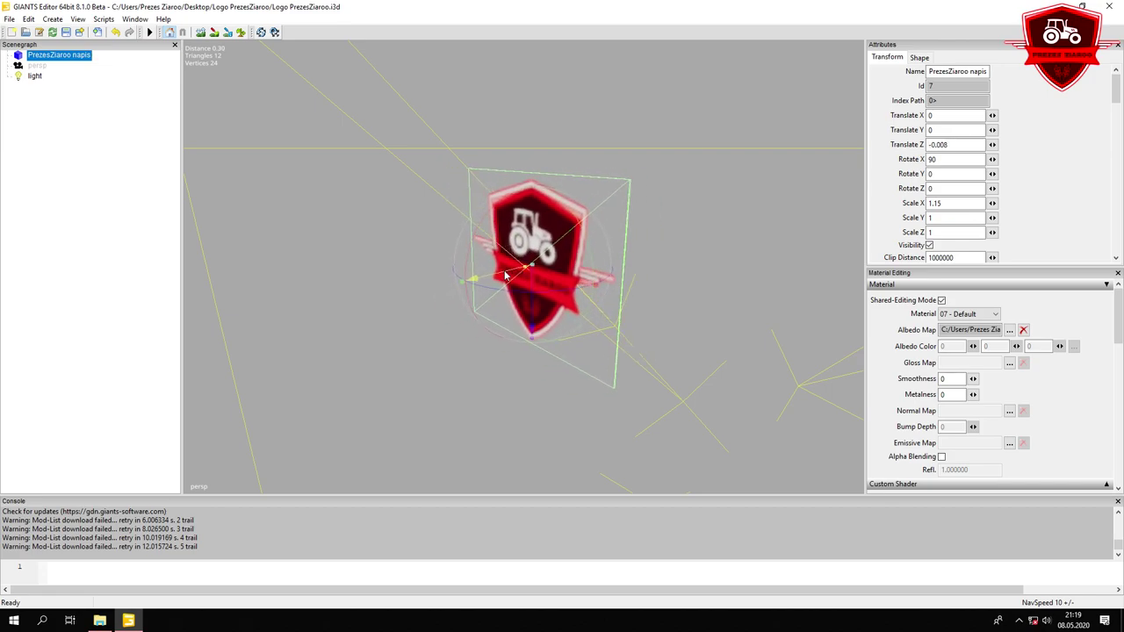
{"action": "double_click", "coordinate": [965, 147]}
{"action": "type", "text": "-"}
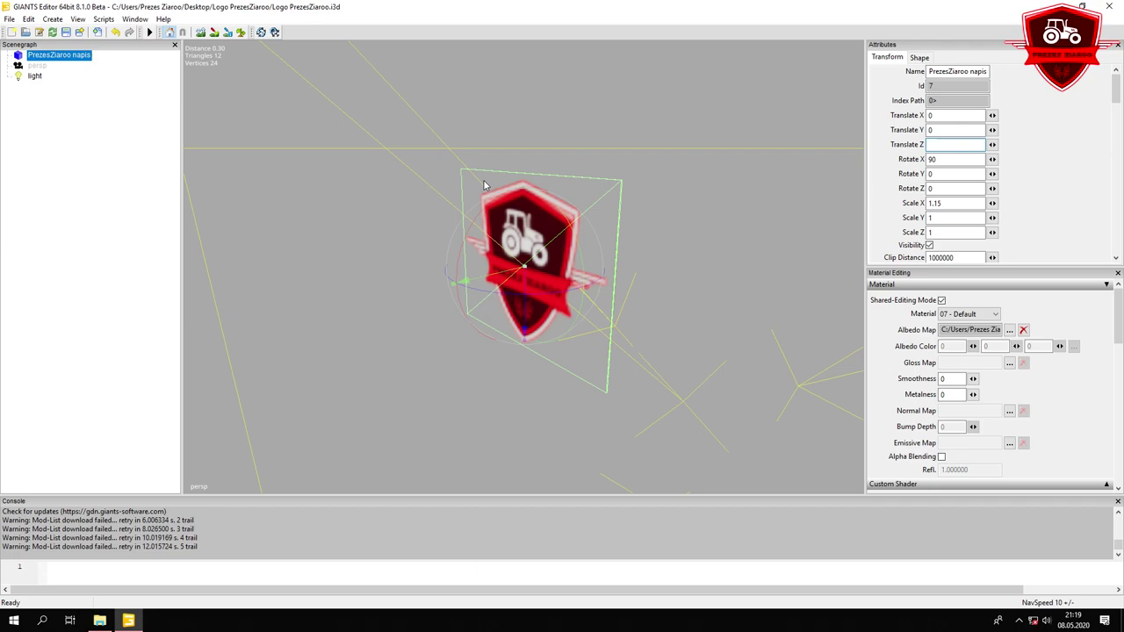
Delete the PrezesZiaroo napis object from the scene, and undo the deletion
{"action": "left_click", "coordinate": [34, 144]}
{"action": "left_click", "coordinate": [65, 57]}
{"action": "key", "text": "Delete"}
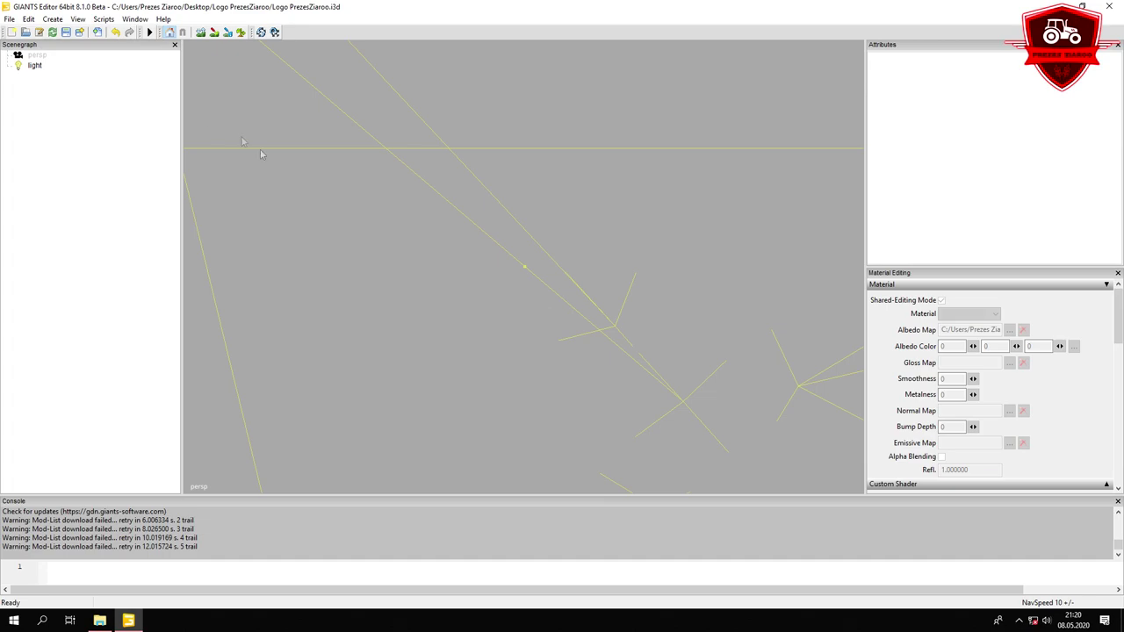
{"action": "left_click", "coordinate": [115, 33]}
Delete the logo object a second time, undo the deletion and the Translate Z reset, and reselect the logo
{"action": "left_click", "coordinate": [28, 18]}
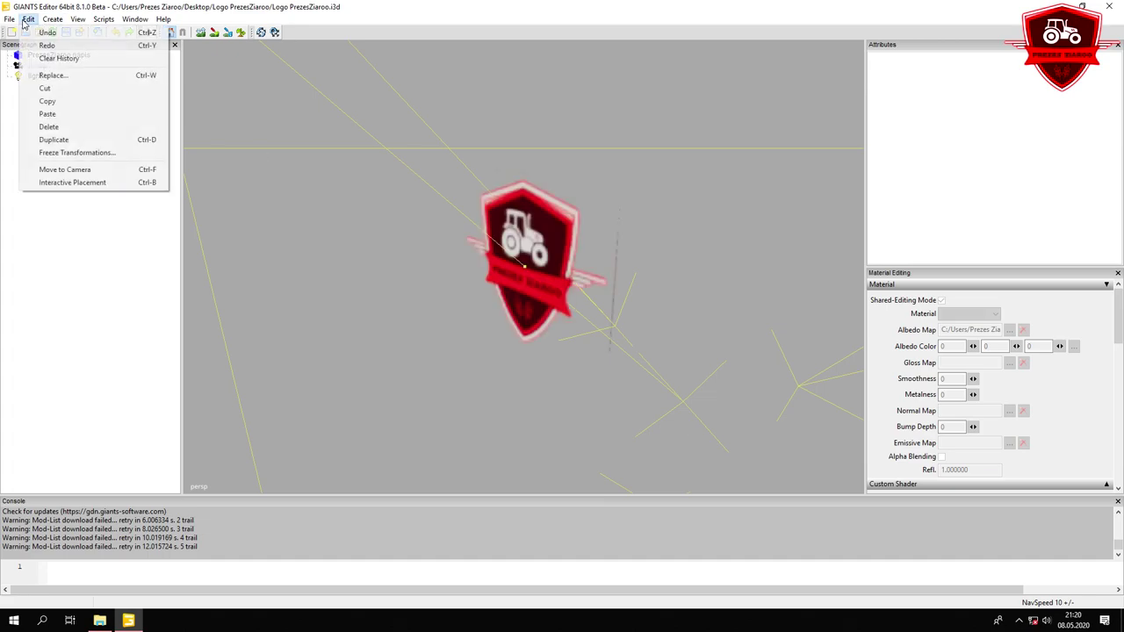
{"action": "left_click", "coordinate": [50, 127]}
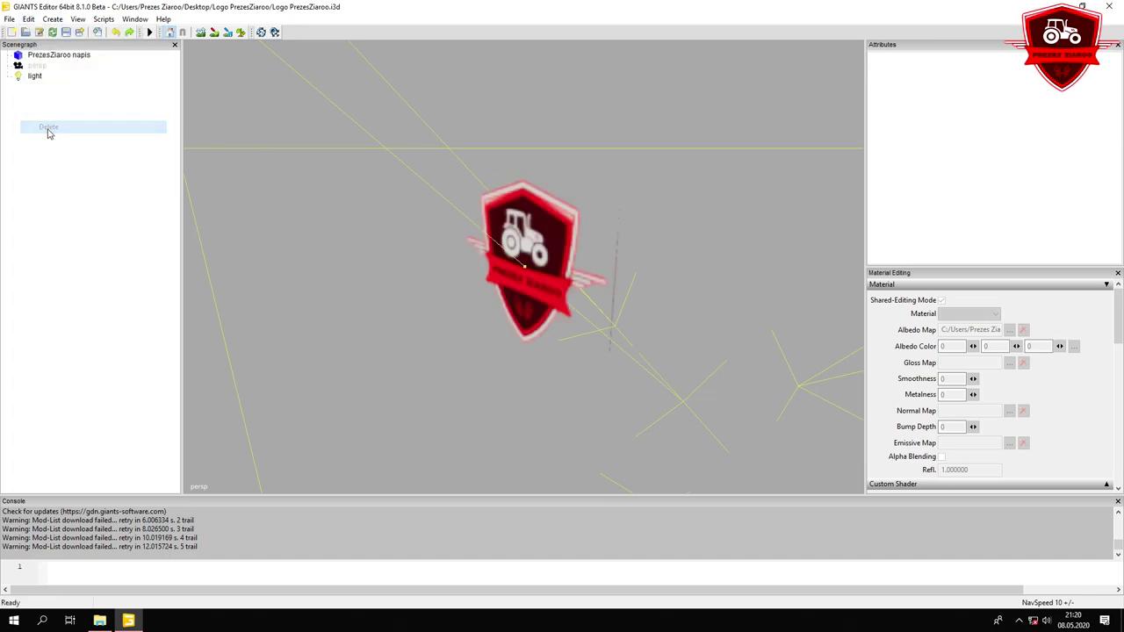
{"action": "left_click", "coordinate": [67, 58]}
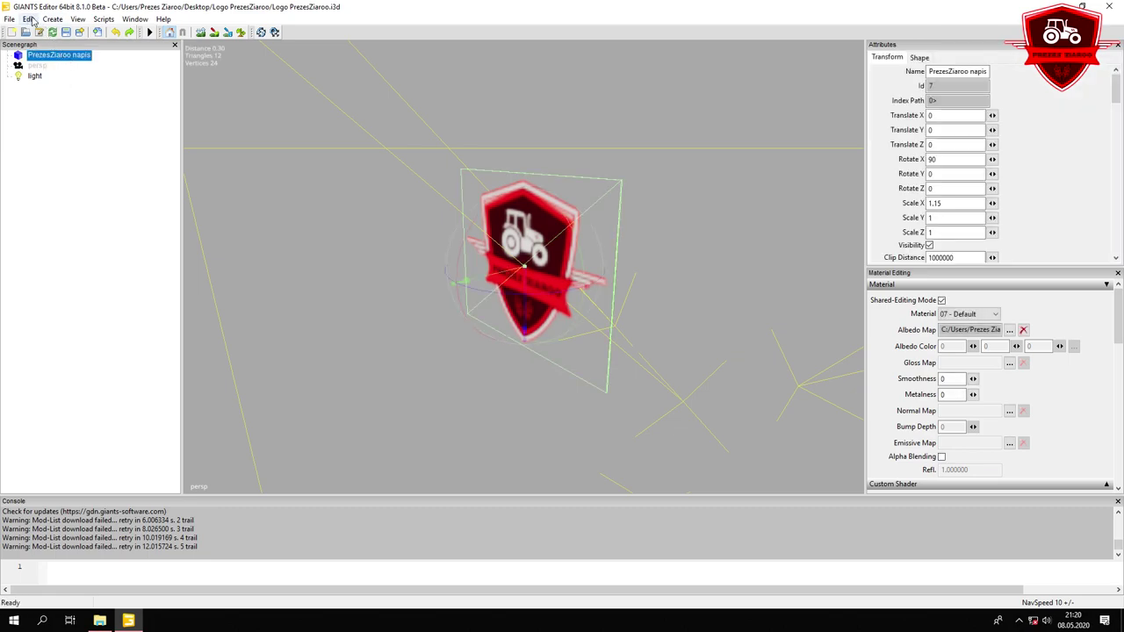
{"action": "left_click", "coordinate": [28, 18]}
{"action": "left_click", "coordinate": [49, 127]}
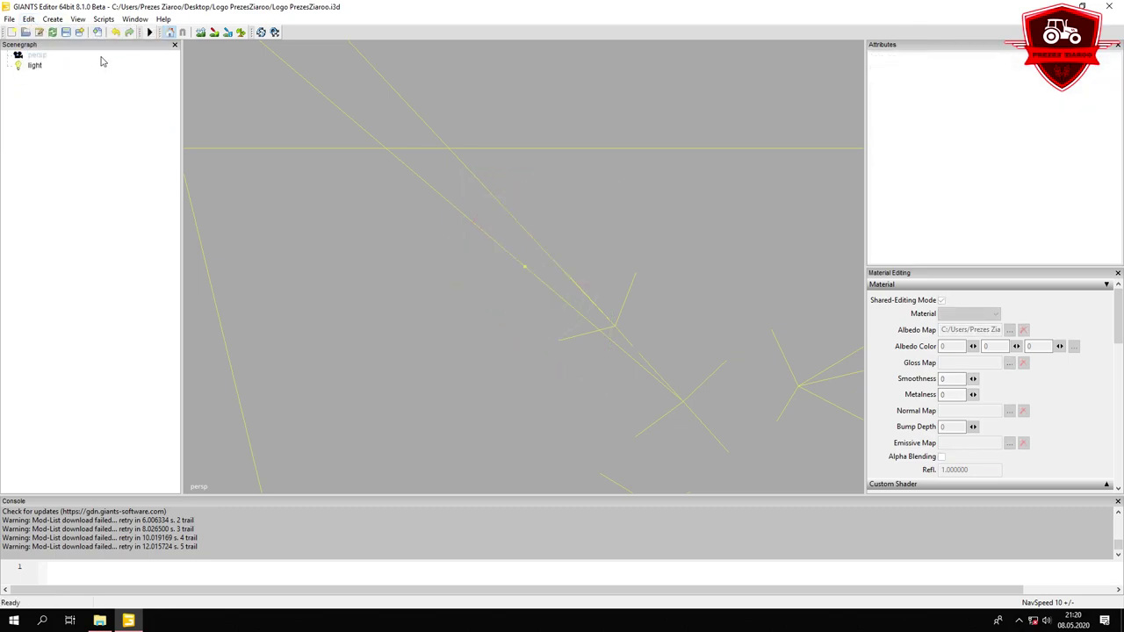
{"action": "left_click", "coordinate": [115, 33]}
{"action": "left_click", "coordinate": [115, 37]}
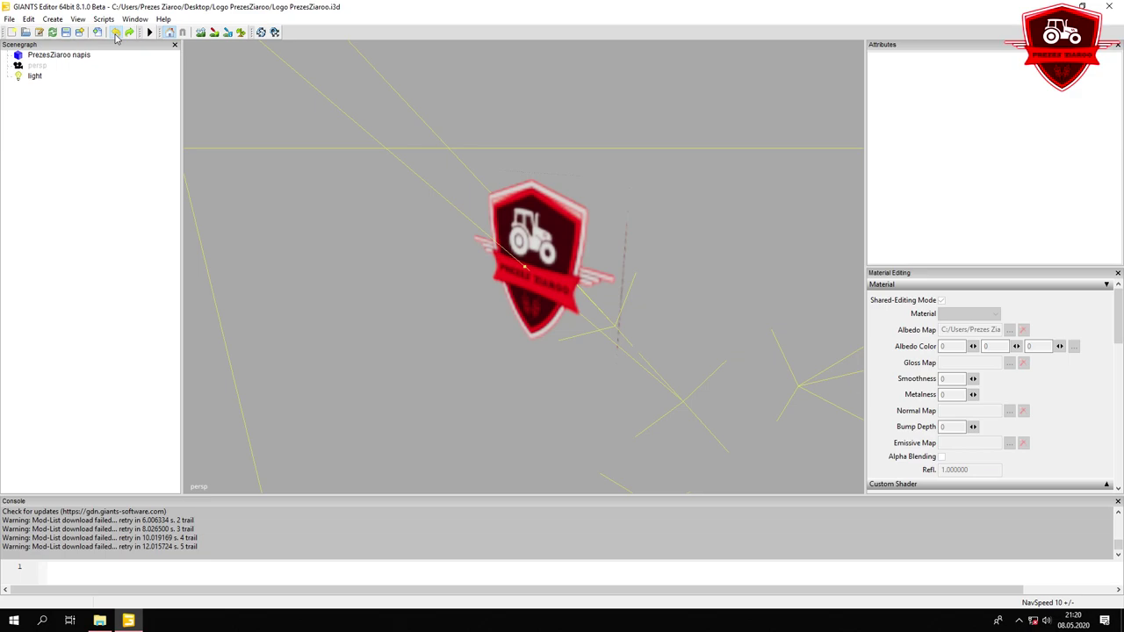
{"action": "left_click", "coordinate": [115, 37]}
{"action": "left_click", "coordinate": [67, 55]}
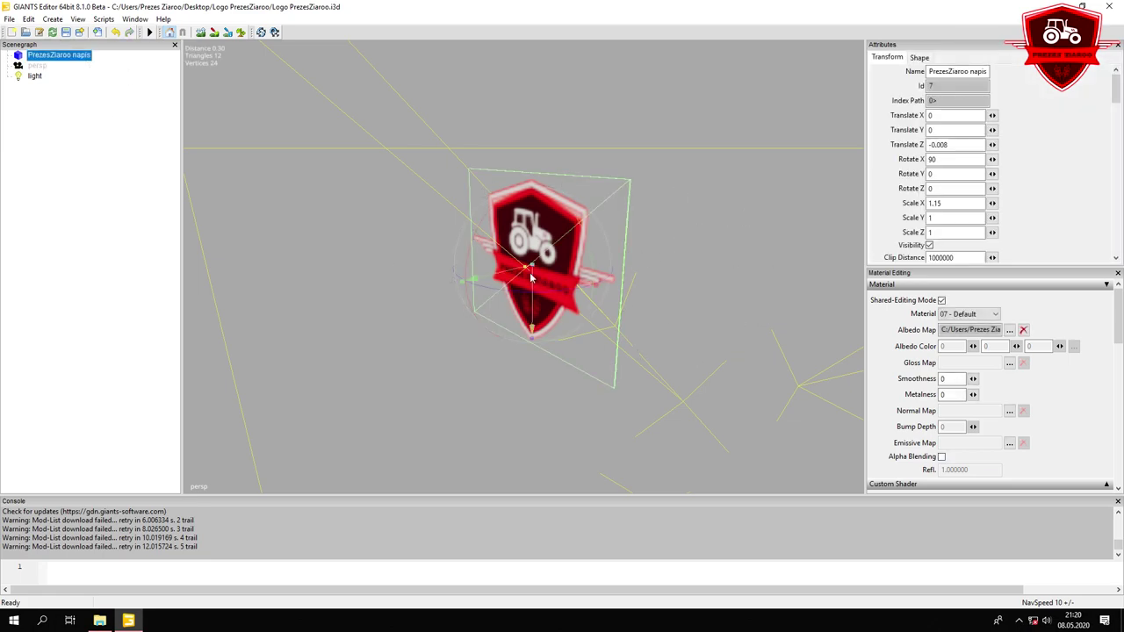
Close GIANTS Editor and open the Prezes Ziaroo kanal alfa texture from the Logo PrezesZiaroo folder in paint.net
{"action": "left_click", "coordinate": [1110, 6]}
{"action": "left_click", "coordinate": [591, 305]}
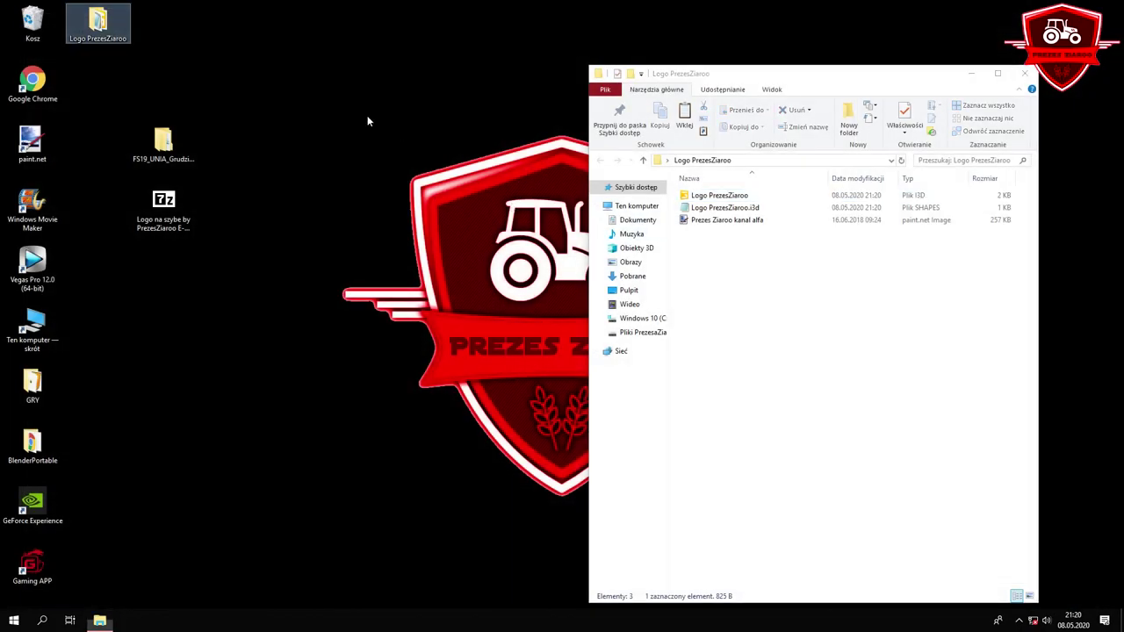
{"action": "right_click", "coordinate": [369, 121]}
{"action": "left_click", "coordinate": [943, 266]}
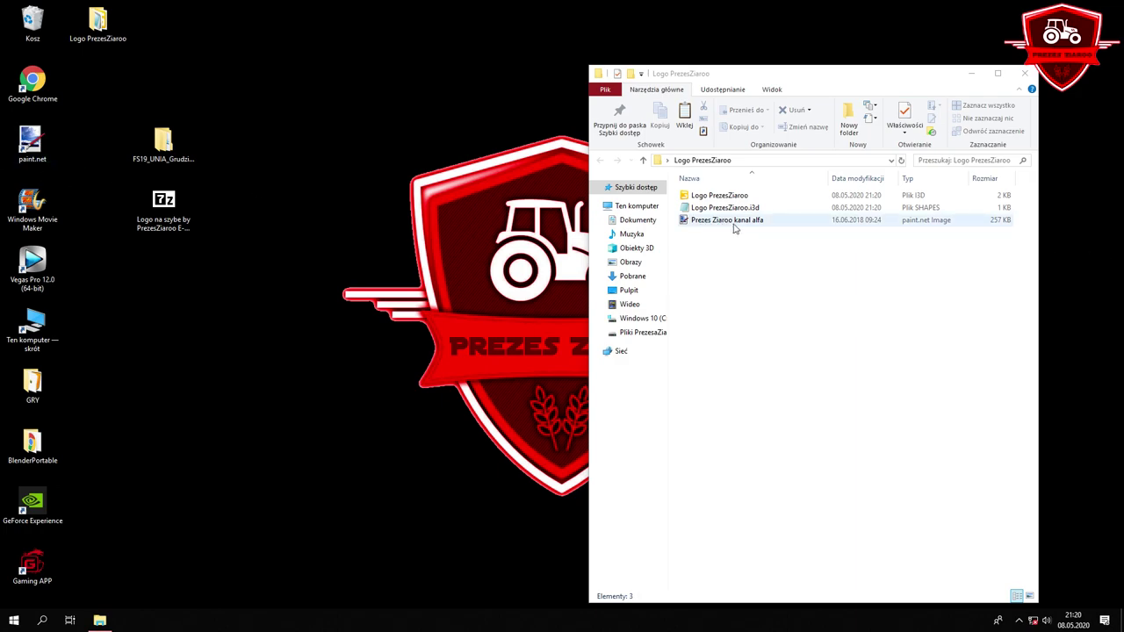
{"action": "double_click", "coordinate": [761, 221]}
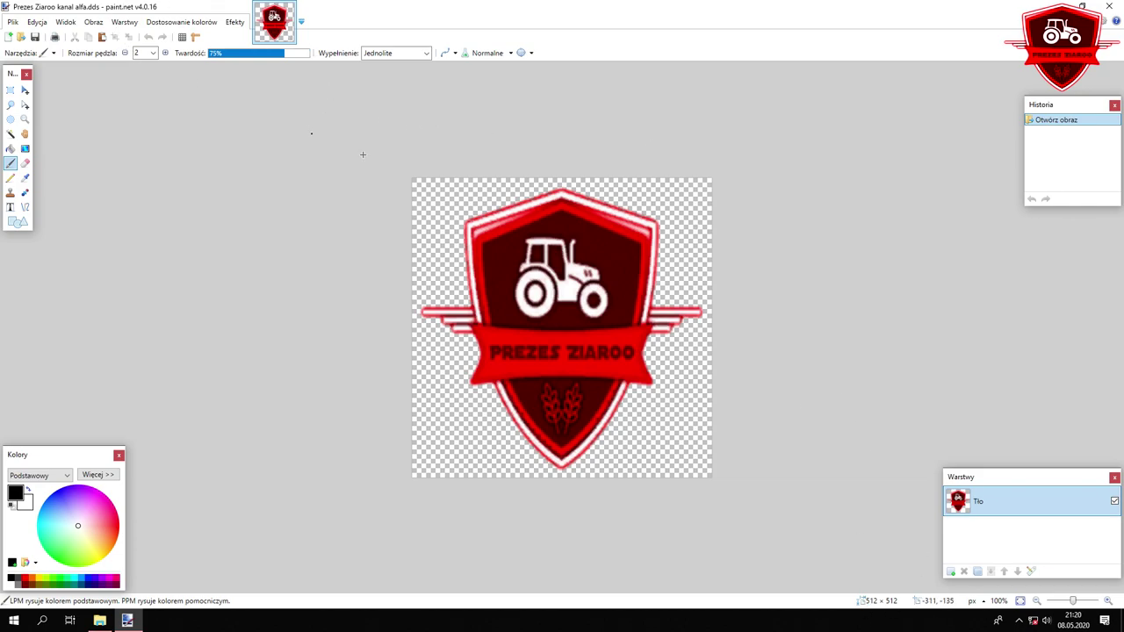
Select the whole image and resize it to 256 × 256 pixels with proportions kept
{"action": "key", "text": "ctrl+a"}
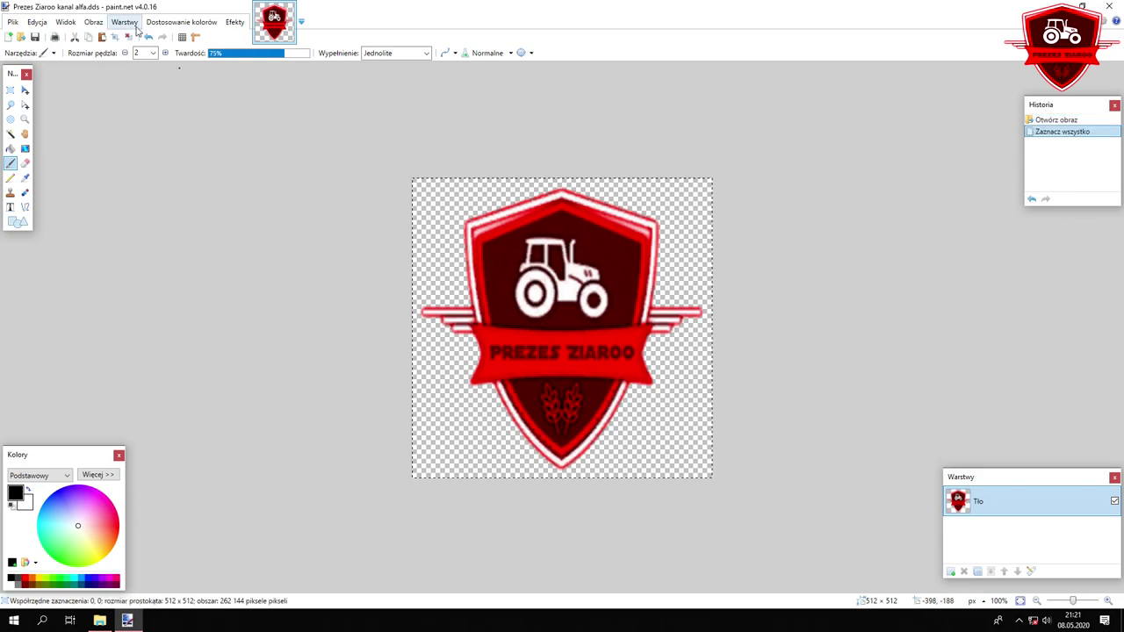
{"action": "left_click", "coordinate": [93, 22]}
{"action": "left_click", "coordinate": [122, 49]}
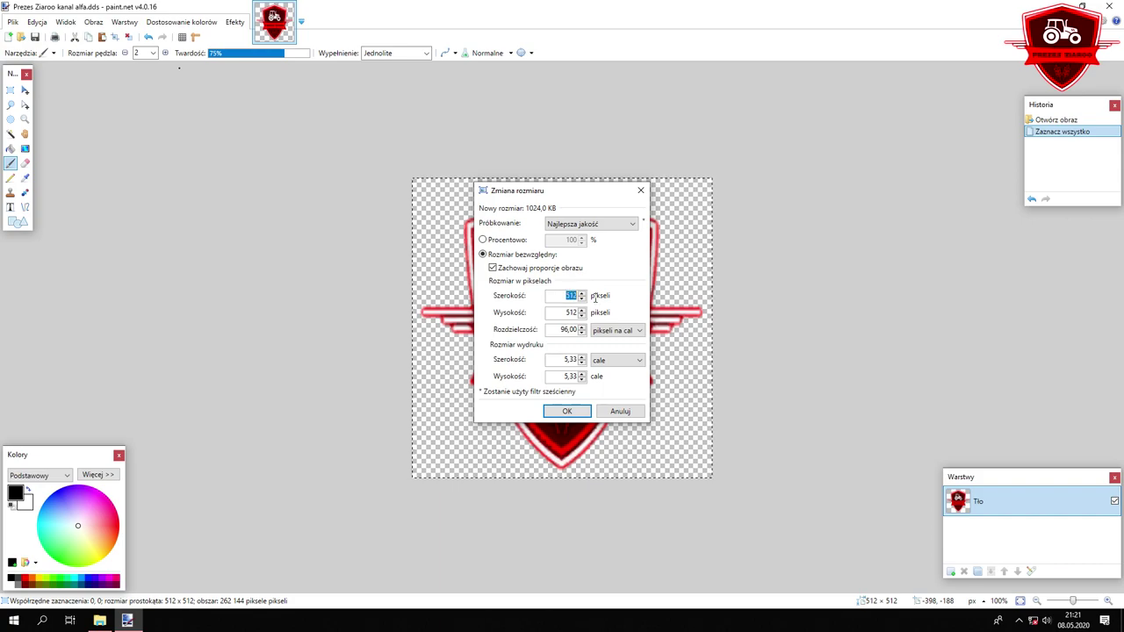
{"action": "type", "text": "256"}
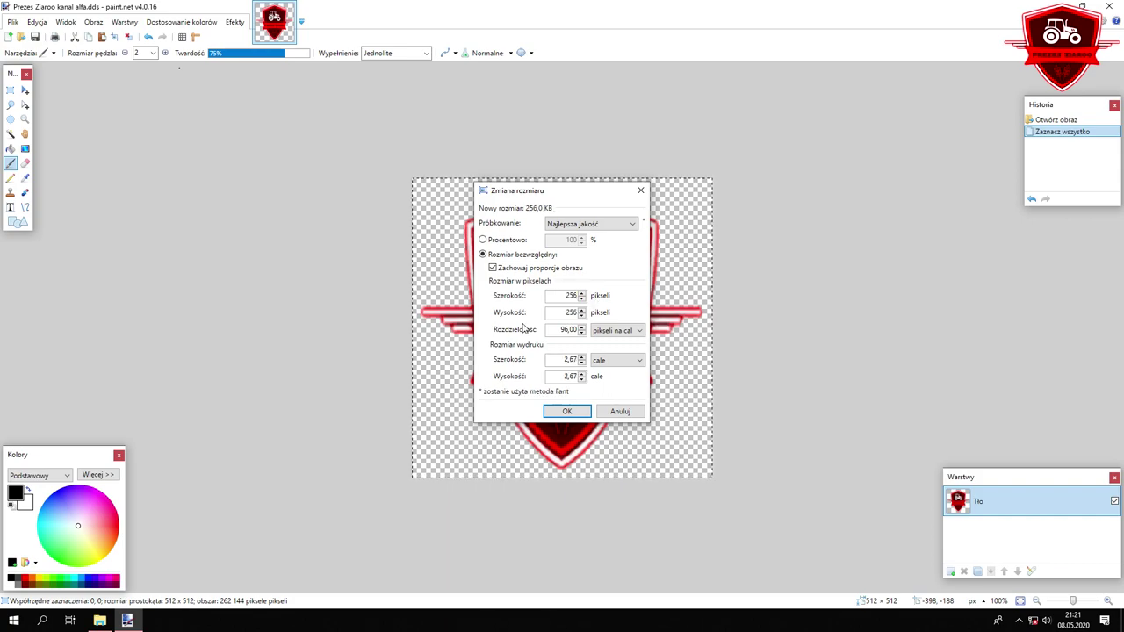
{"action": "left_click", "coordinate": [572, 407]}
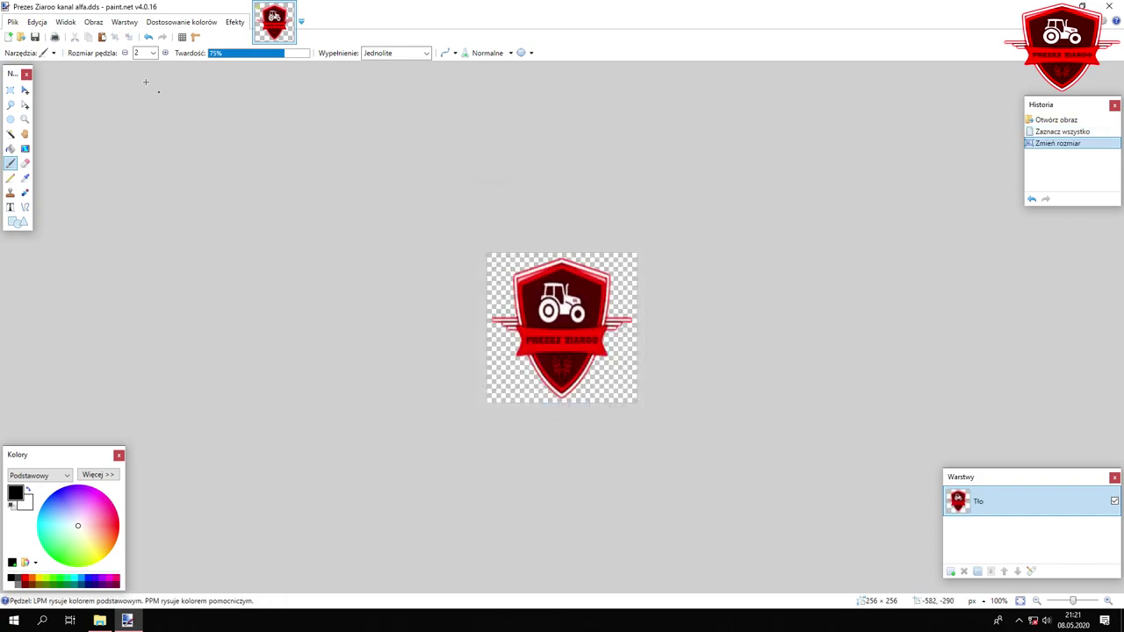
Resize the logo image to 1024 × 1024 pixels
{"action": "left_click", "coordinate": [93, 23]}
{"action": "left_click", "coordinate": [107, 51]}
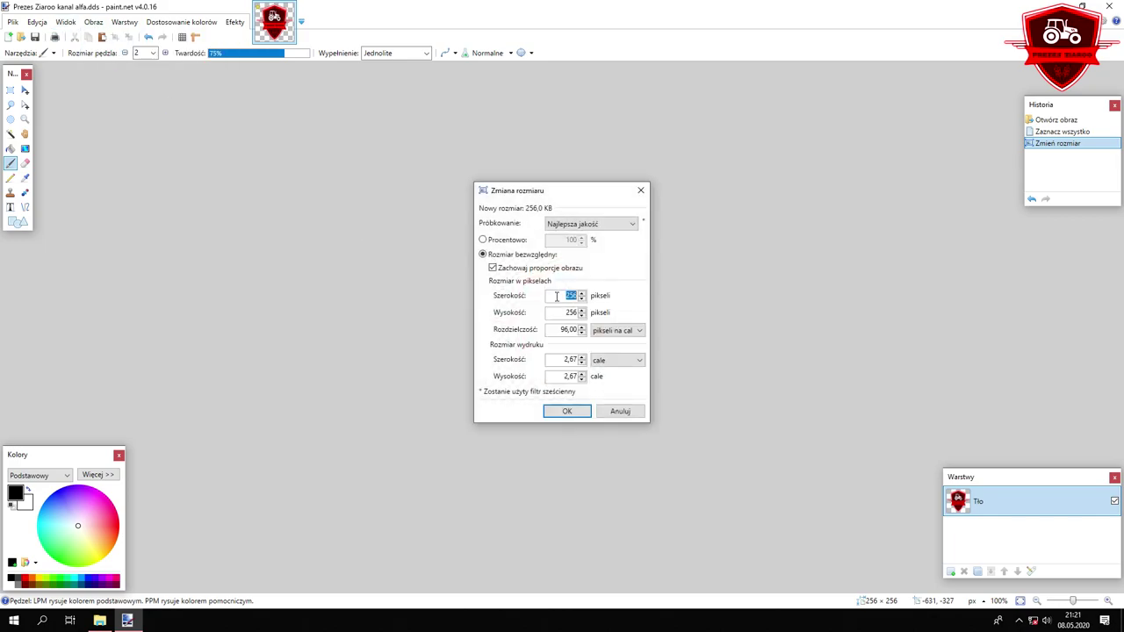
{"action": "type", "text": "1024"}
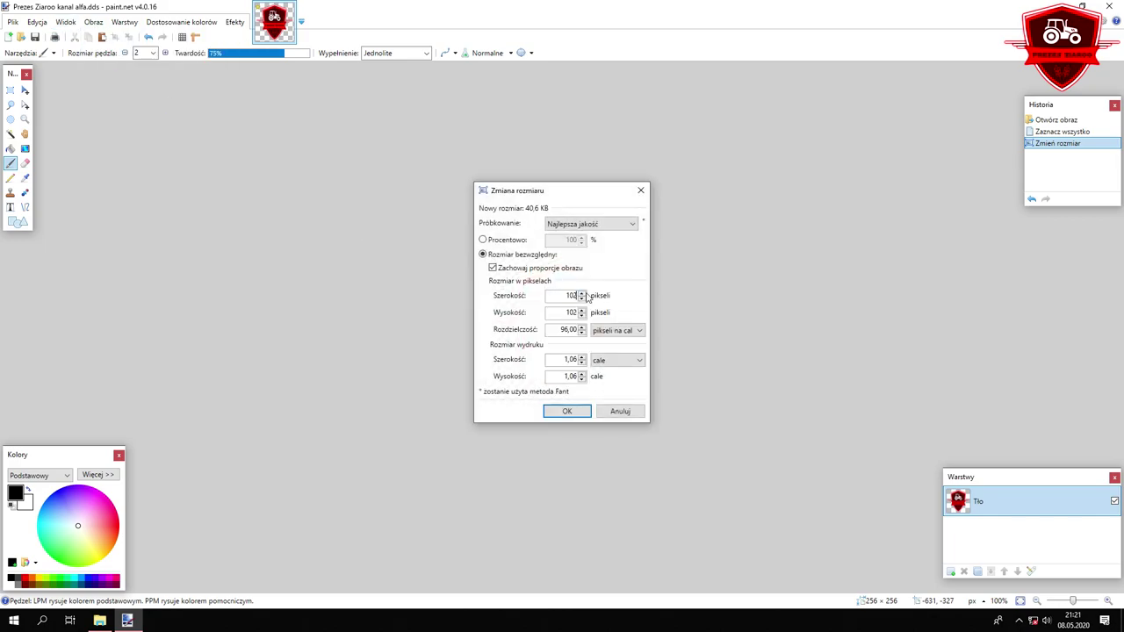
{"action": "left_click", "coordinate": [568, 411]}
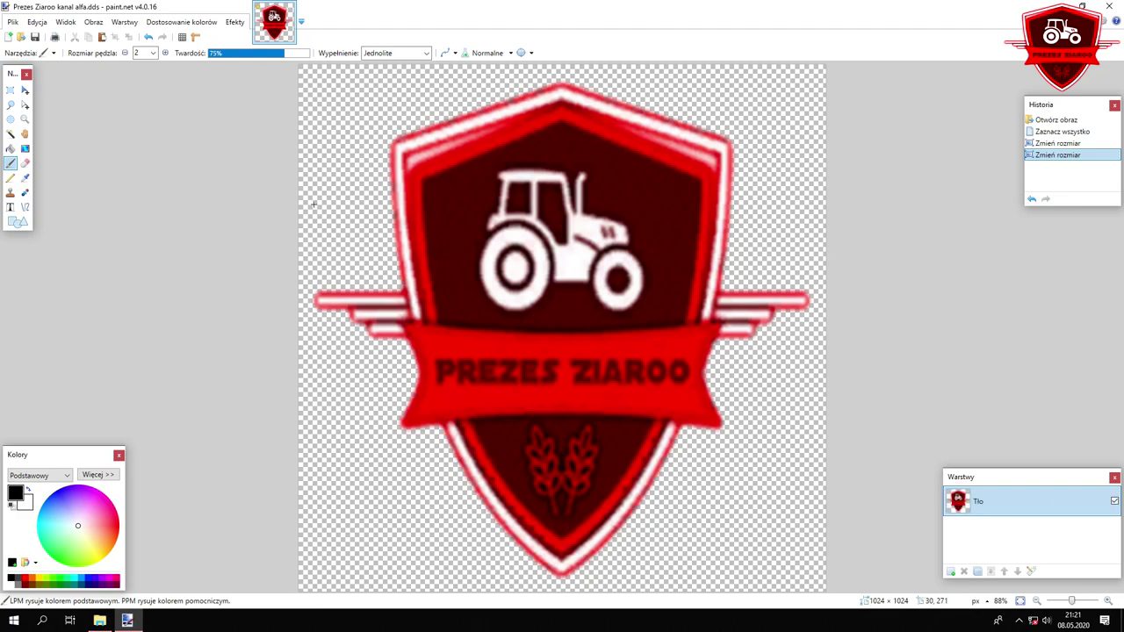
Select the entire image again and resize it to 2048 × 2048 pixels
{"action": "key", "text": "ctrl+a"}
{"action": "left_click", "coordinate": [93, 21]}
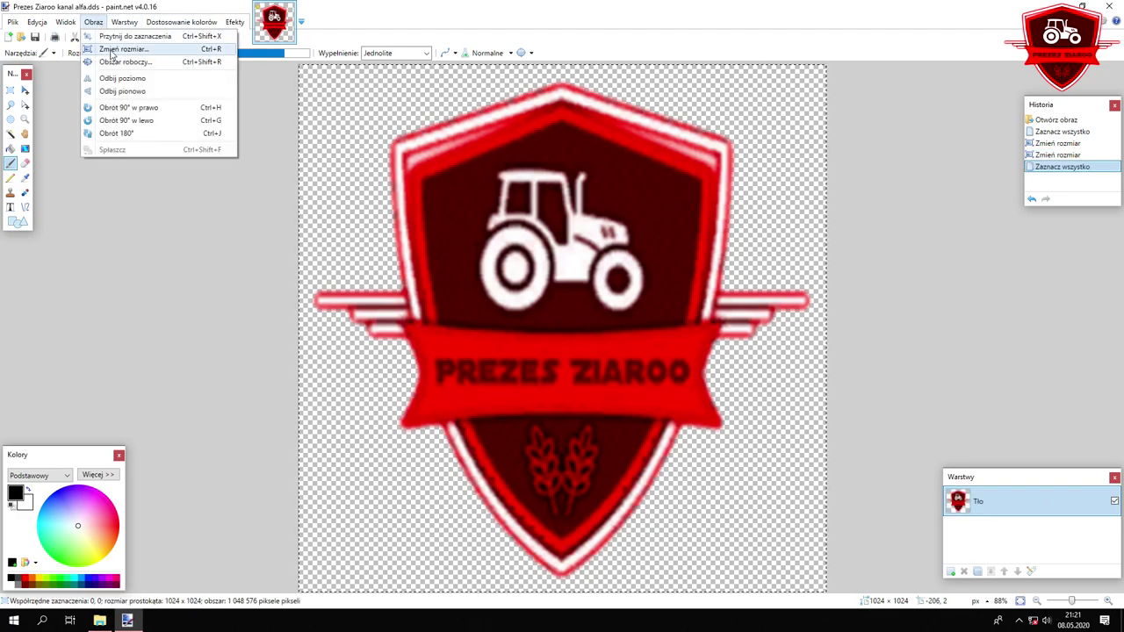
{"action": "left_click", "coordinate": [107, 55]}
{"action": "type", "text": "2"}
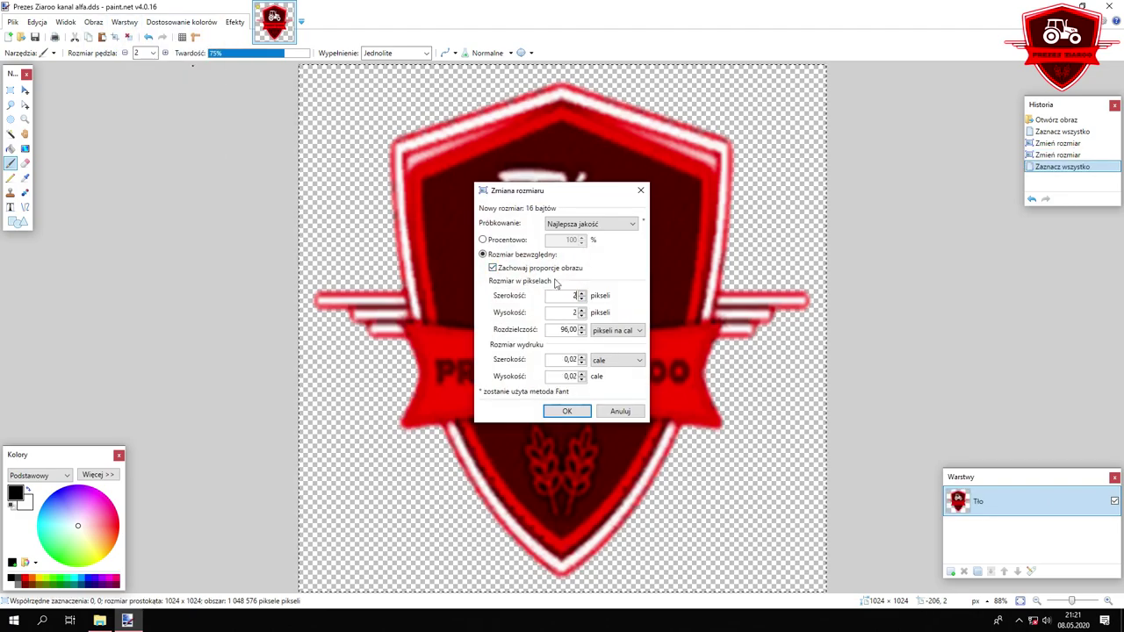
{"action": "type", "text": "048"}
{"action": "left_click", "coordinate": [571, 411]}
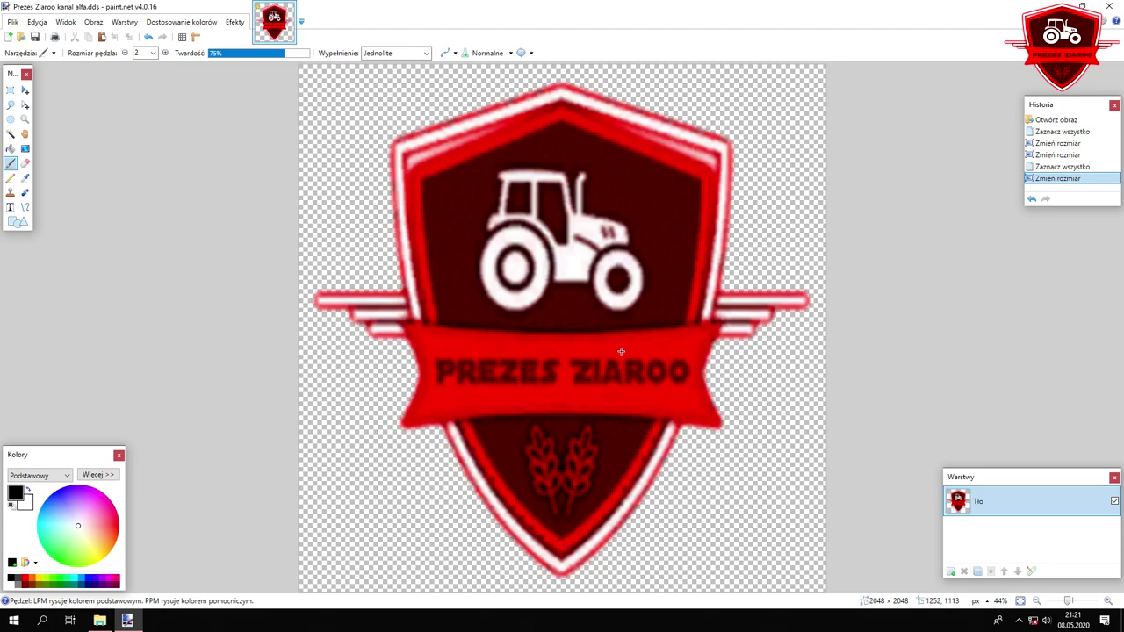
Undo all the resizing and selection changes back to the image as it was opened
{"action": "key", "text": "ctrl+z"}
{"action": "key", "text": "ctrl+z"}
{"action": "key", "text": "ctrl+z"}
{"action": "key", "text": "ctrl+z"}
{"action": "key", "text": "ctrl+z"}
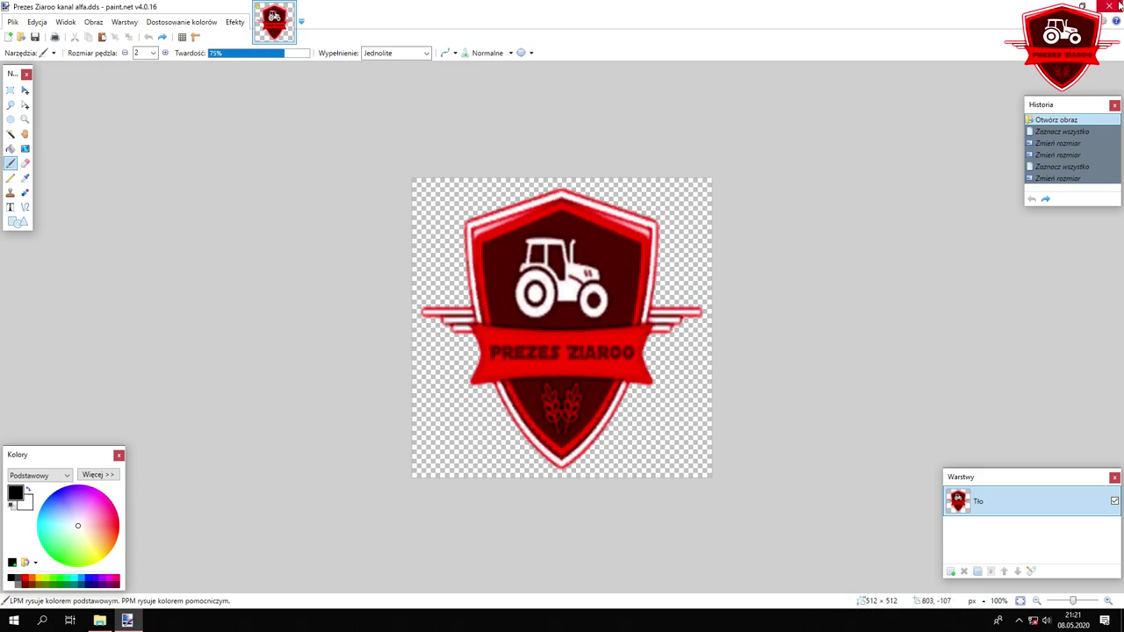
Open the Prezes Ziaroo image from the Ikonki na filmy folder on drive D: in paint.net
{"action": "left_click", "coordinate": [1051, 6]}
{"action": "left_click", "coordinate": [606, 206]}
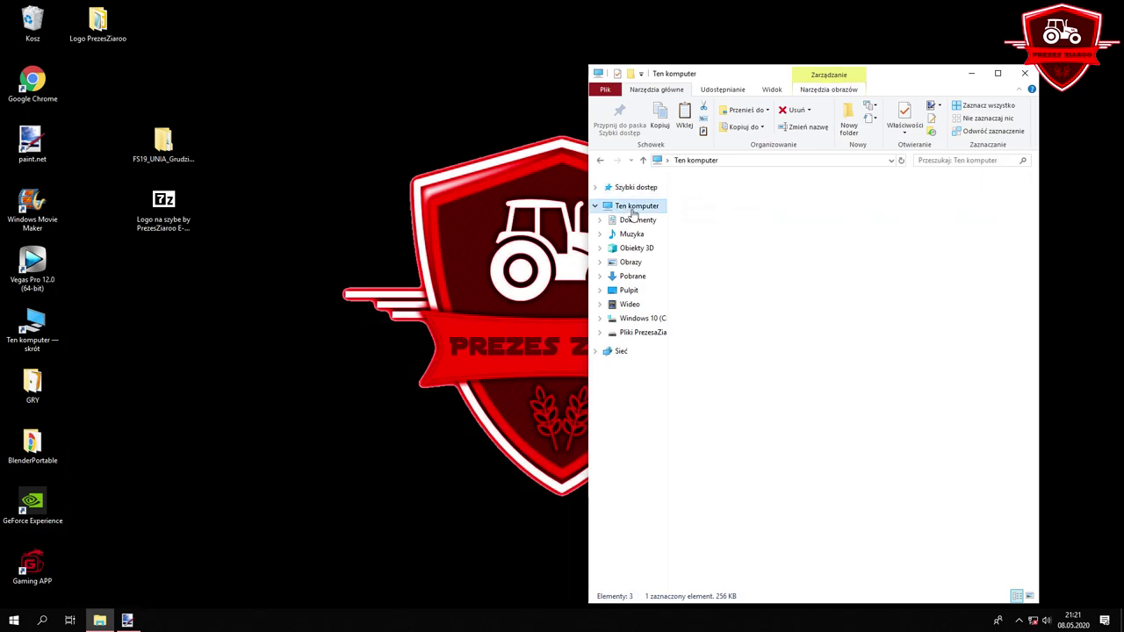
{"action": "double_click", "coordinate": [878, 353]}
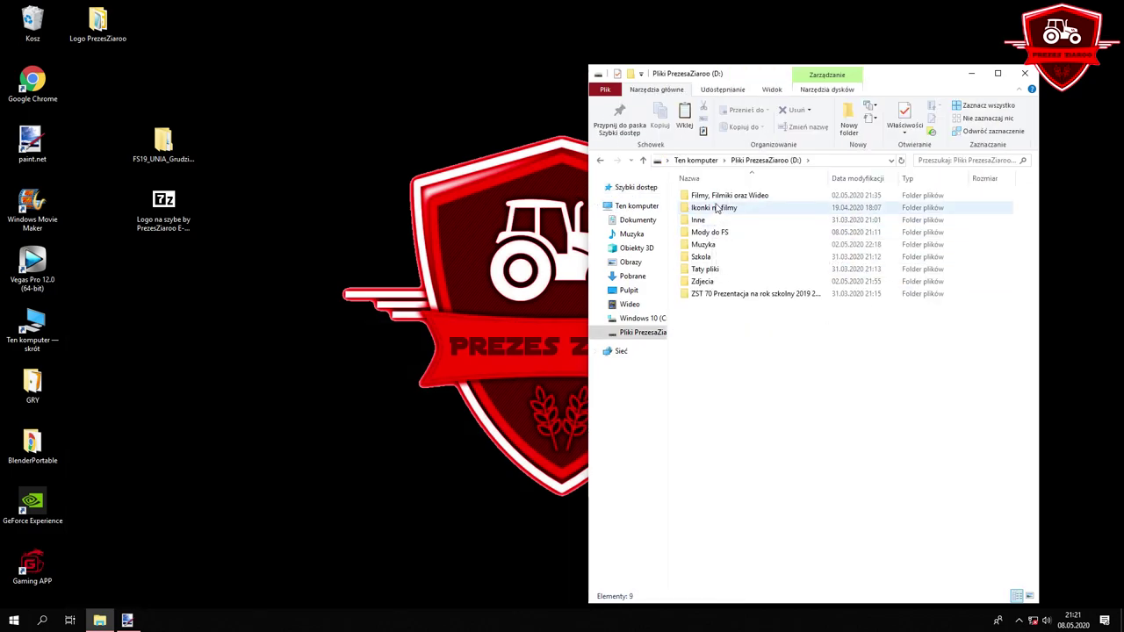
{"action": "double_click", "coordinate": [716, 209]}
{"action": "left_click", "coordinate": [857, 404]}
{"action": "right_click", "coordinate": [859, 404]}
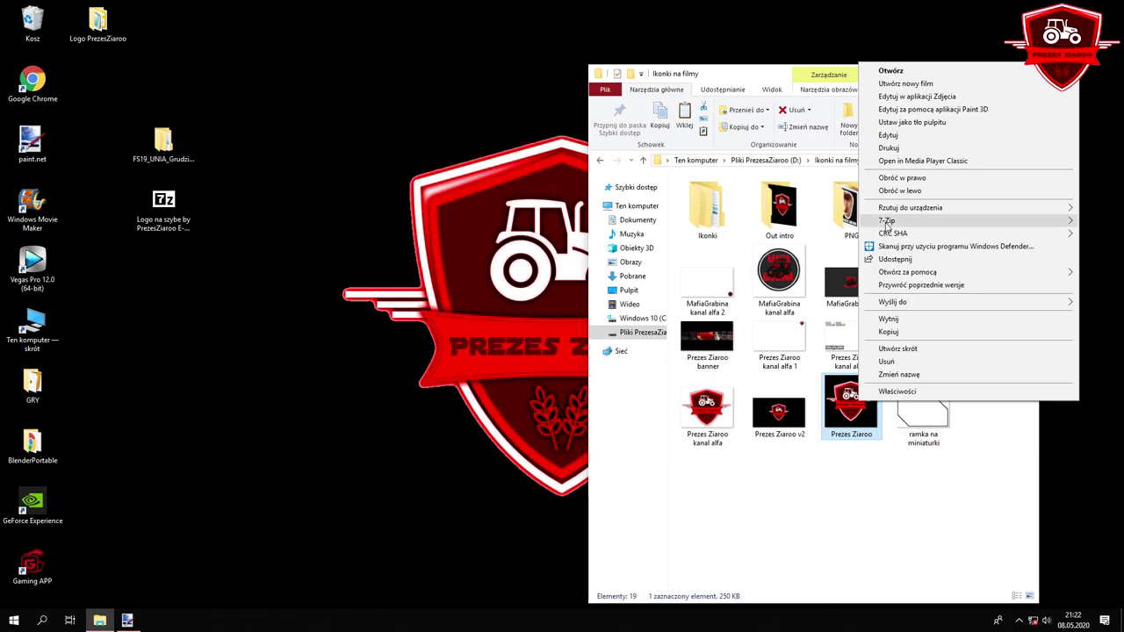
{"action": "mouse_move", "coordinate": [894, 277]}
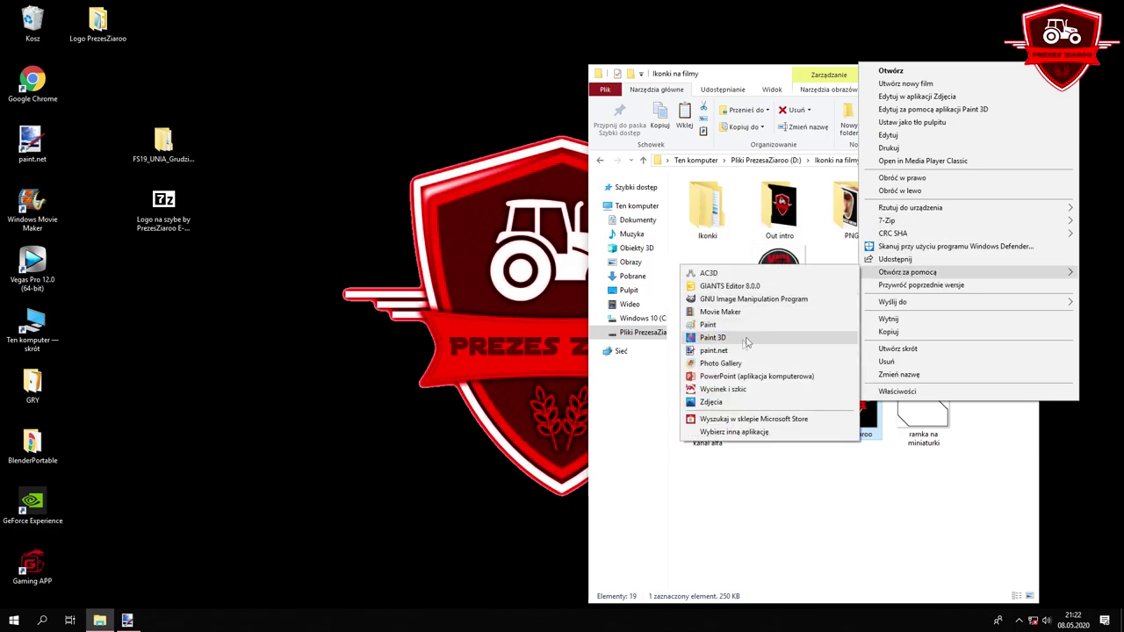
{"action": "left_click", "coordinate": [713, 350]}
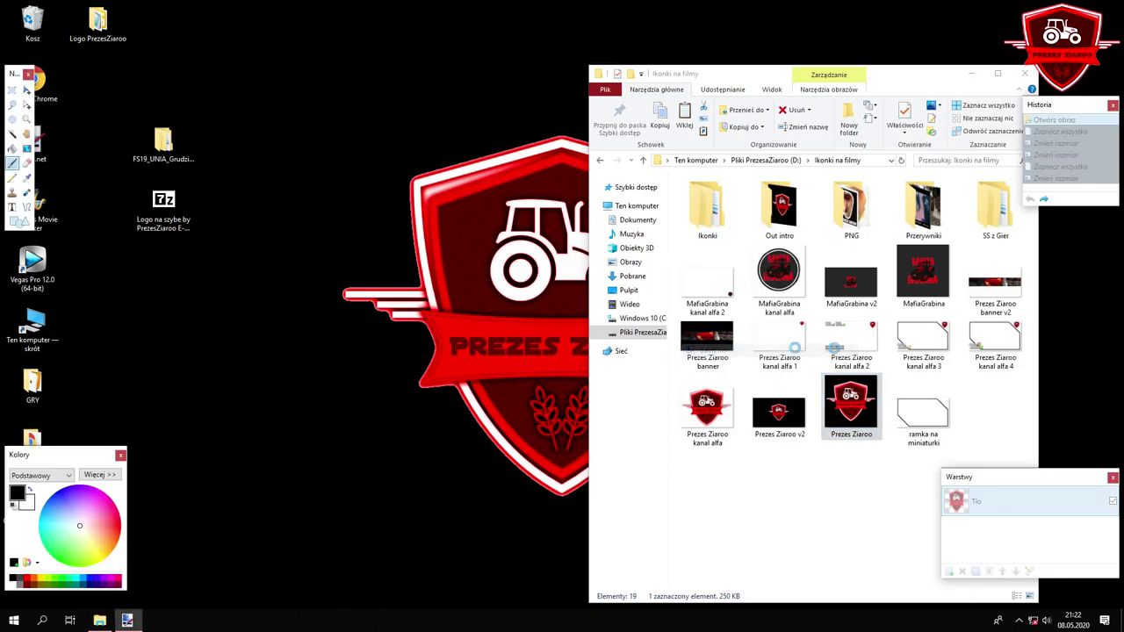
Compare the transparent kanal alfa texture with the black-background Prezes Ziaroo.png by switching between the two images
{"action": "left_click", "coordinate": [274, 22]}
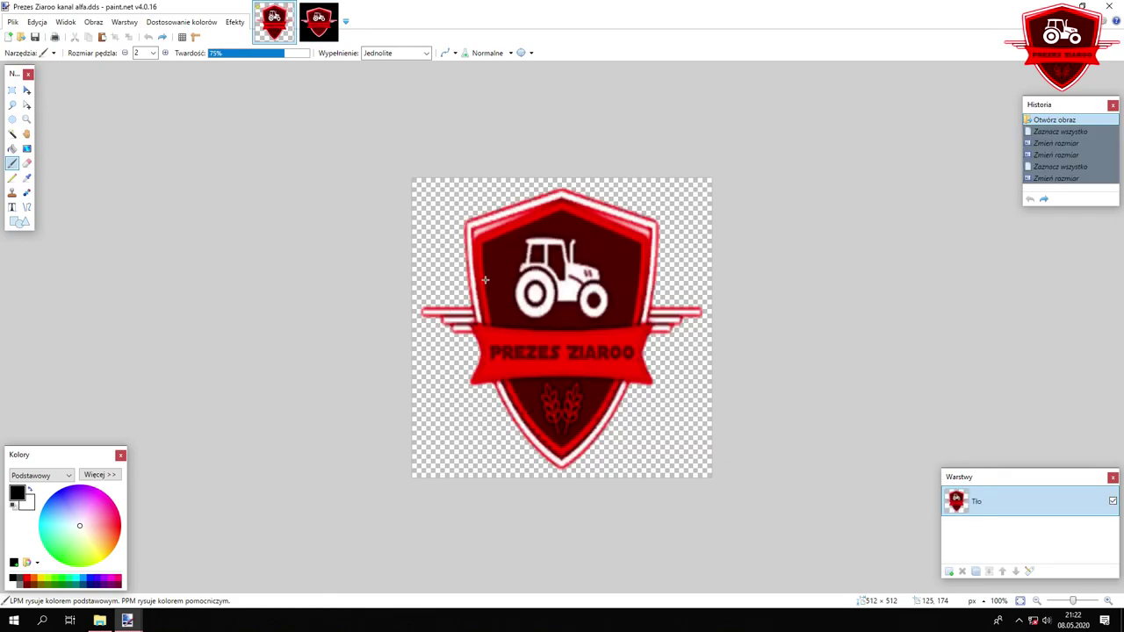
{"action": "left_click", "coordinate": [318, 21]}
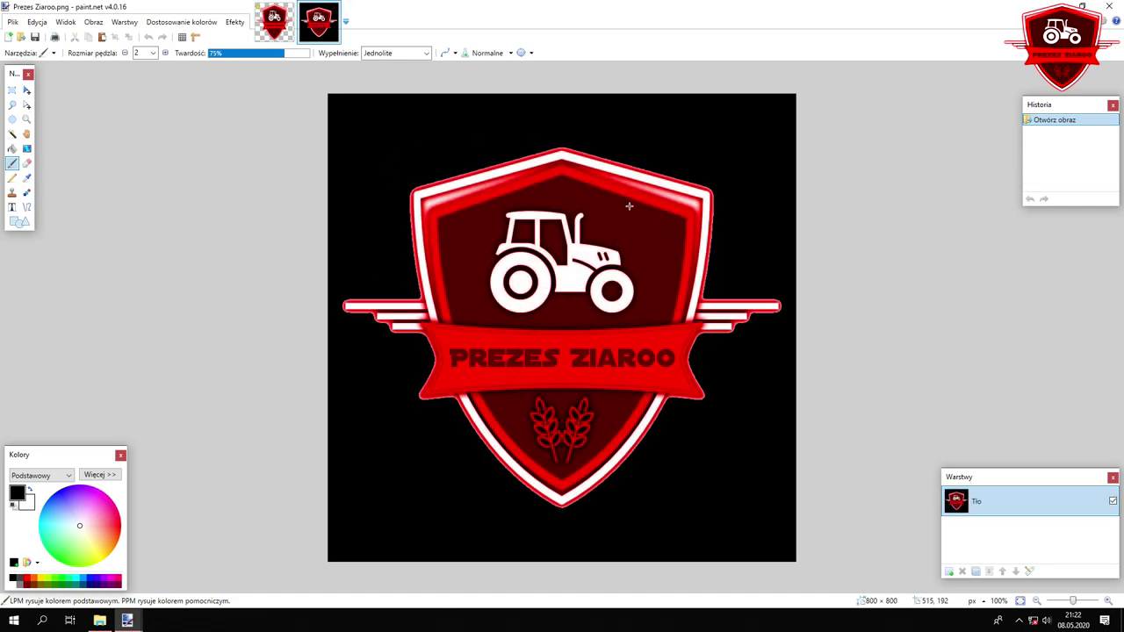
{"action": "left_click", "coordinate": [273, 21]}
{"action": "left_click", "coordinate": [318, 21]}
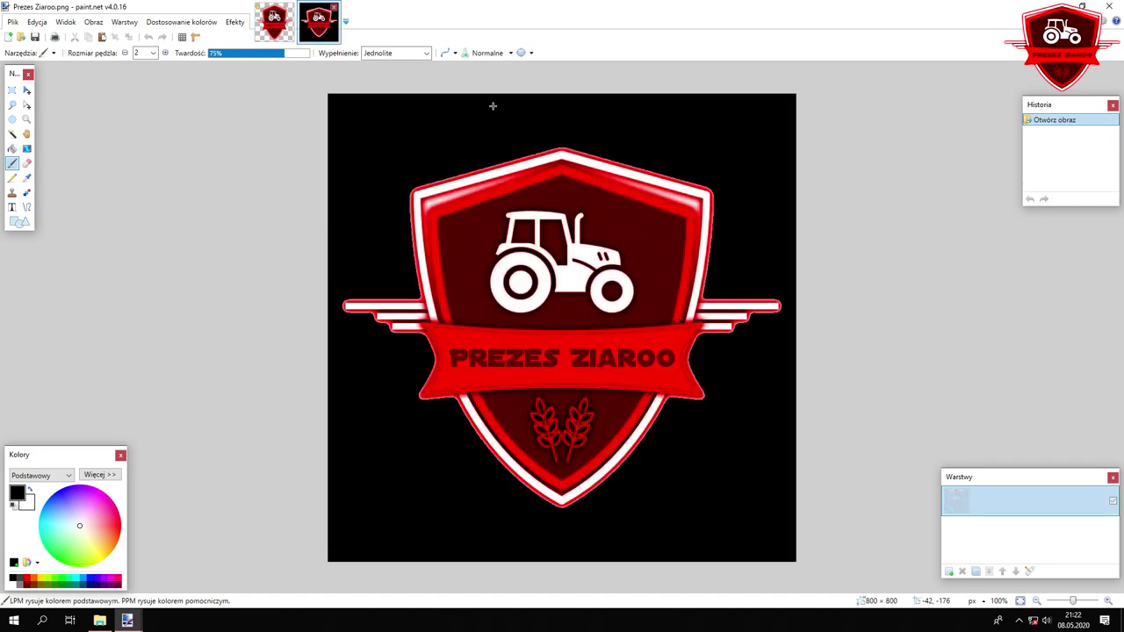
{"action": "key", "text": "ctrl+Tab"}
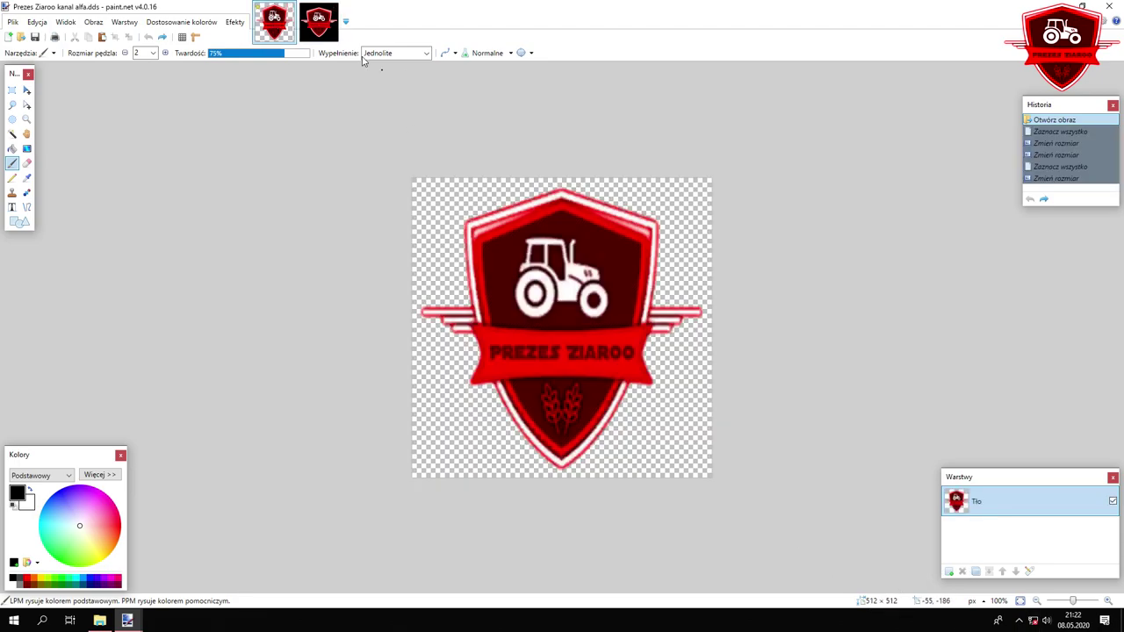
Try to paste the whole Prezes Ziaroo.png image into the kanal alfa texture while keeping the canvas size, and undo the paste
{"action": "left_click", "coordinate": [320, 22]}
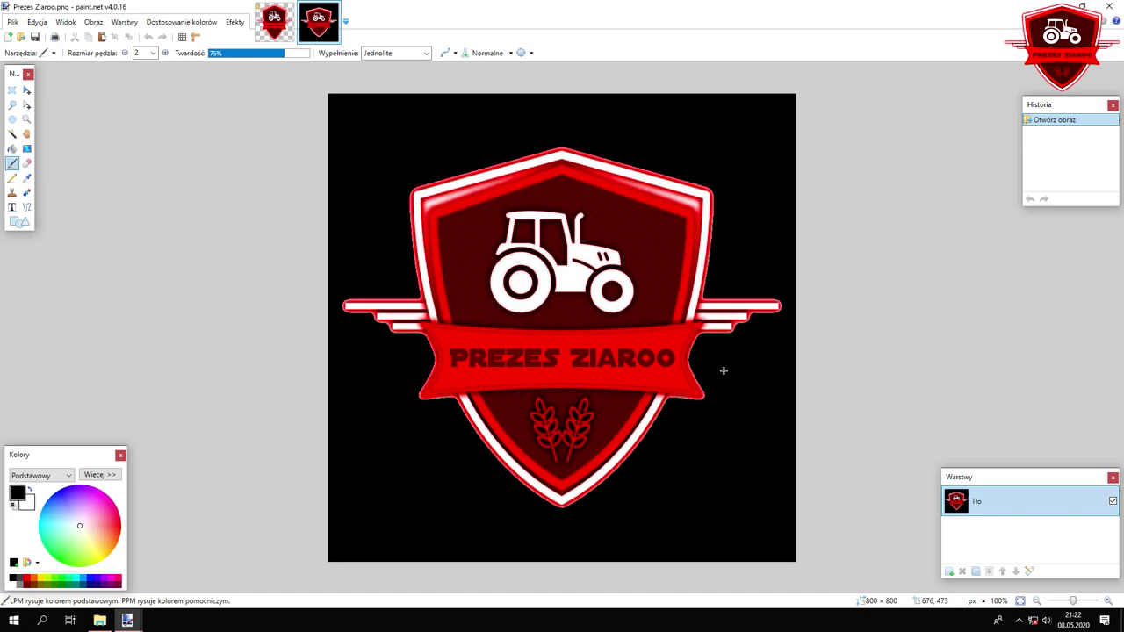
{"action": "key", "text": "ctrl+a"}
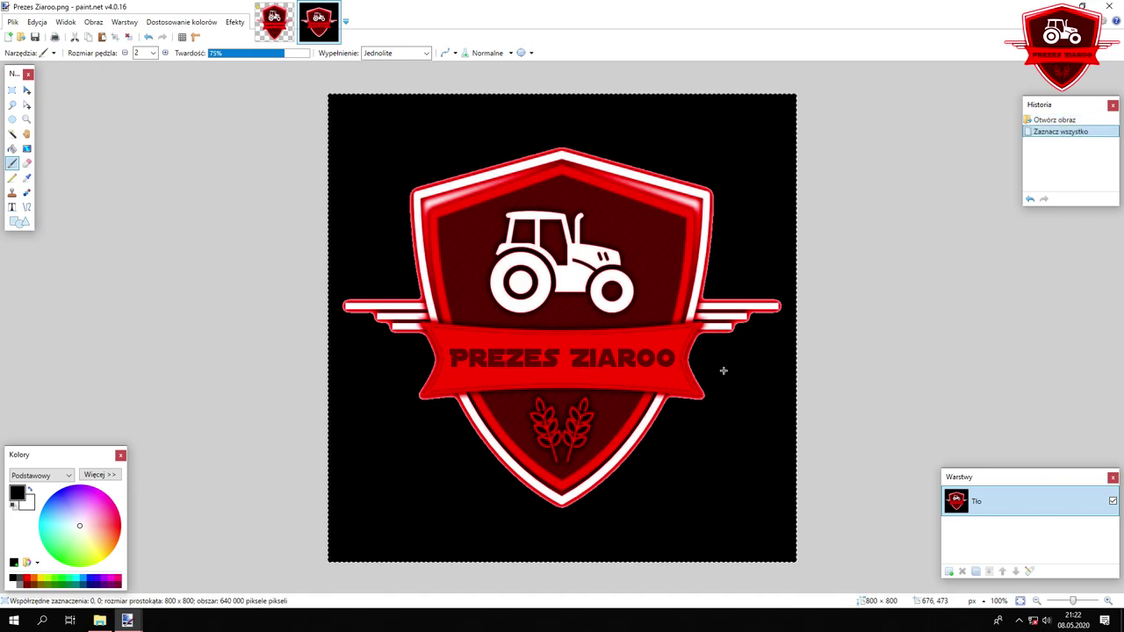
{"action": "key", "text": "ctrl+Tab"}
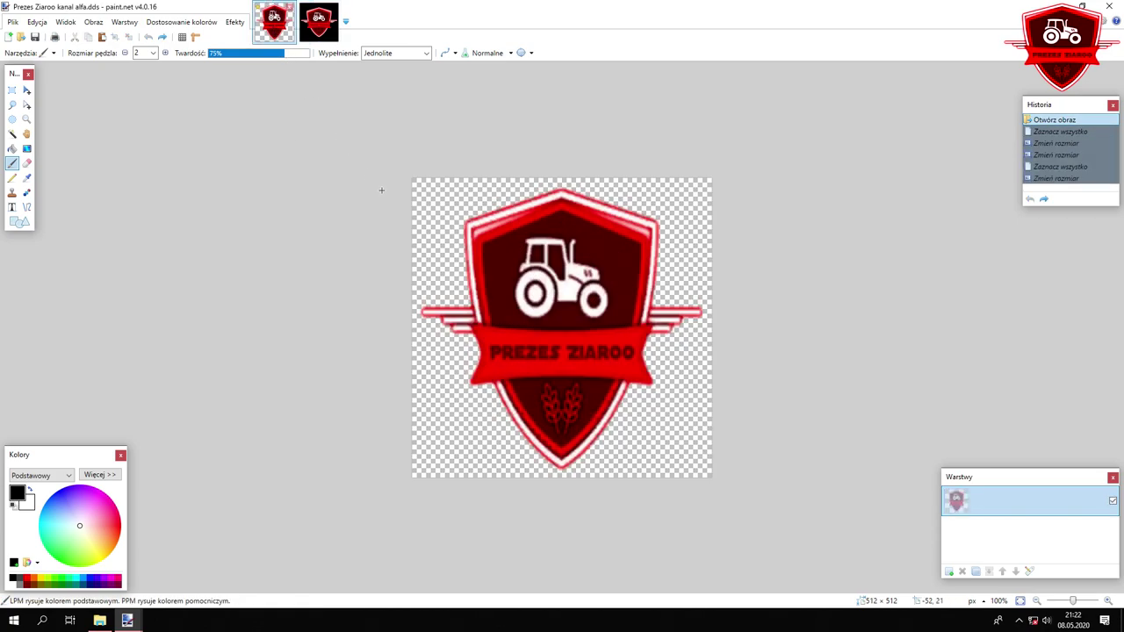
{"action": "key", "text": "ctrl+v"}
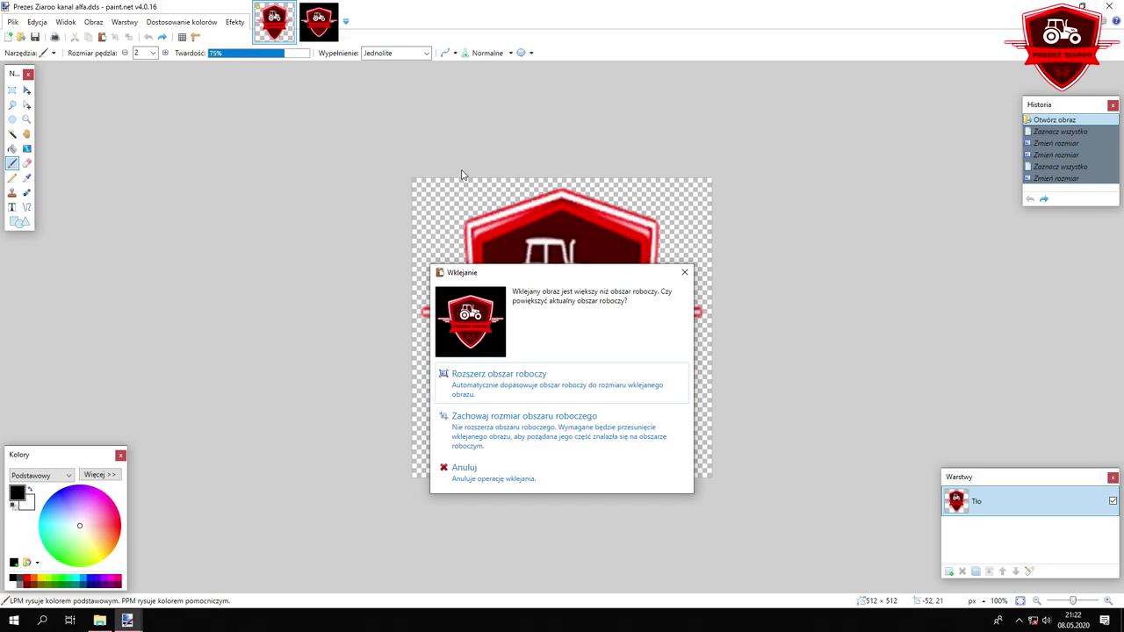
{"action": "left_click", "coordinate": [527, 429]}
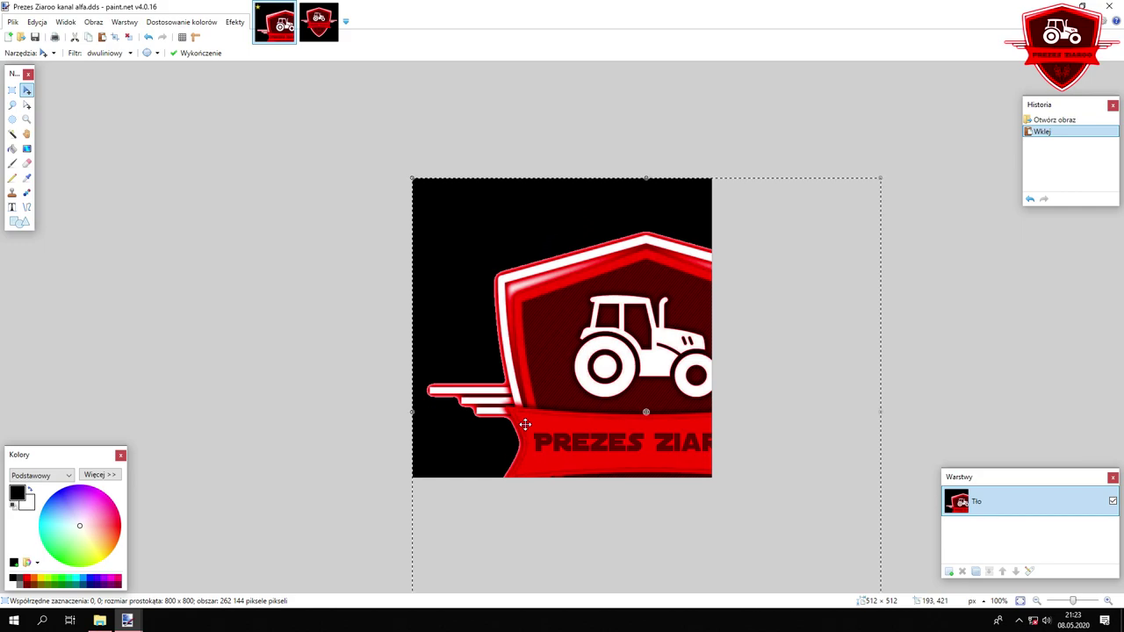
{"action": "key", "text": "ctrl+z"}
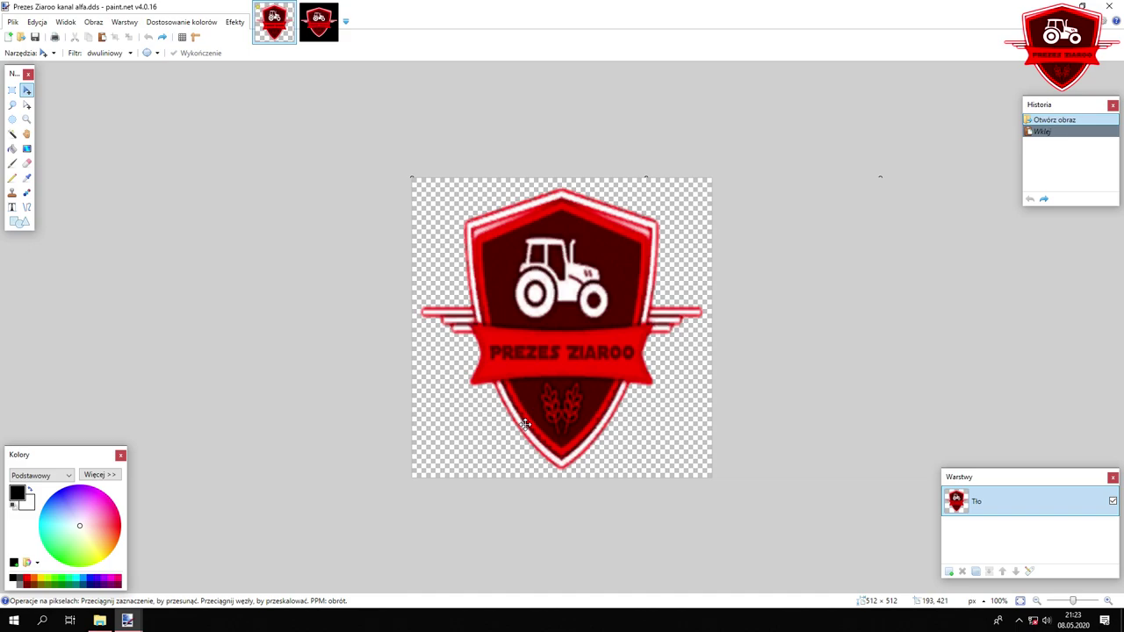
Resize the black-background Prezes Ziaroo.png image to 512 × 512 pixels with its proportions kept
{"action": "left_click", "coordinate": [318, 21]}
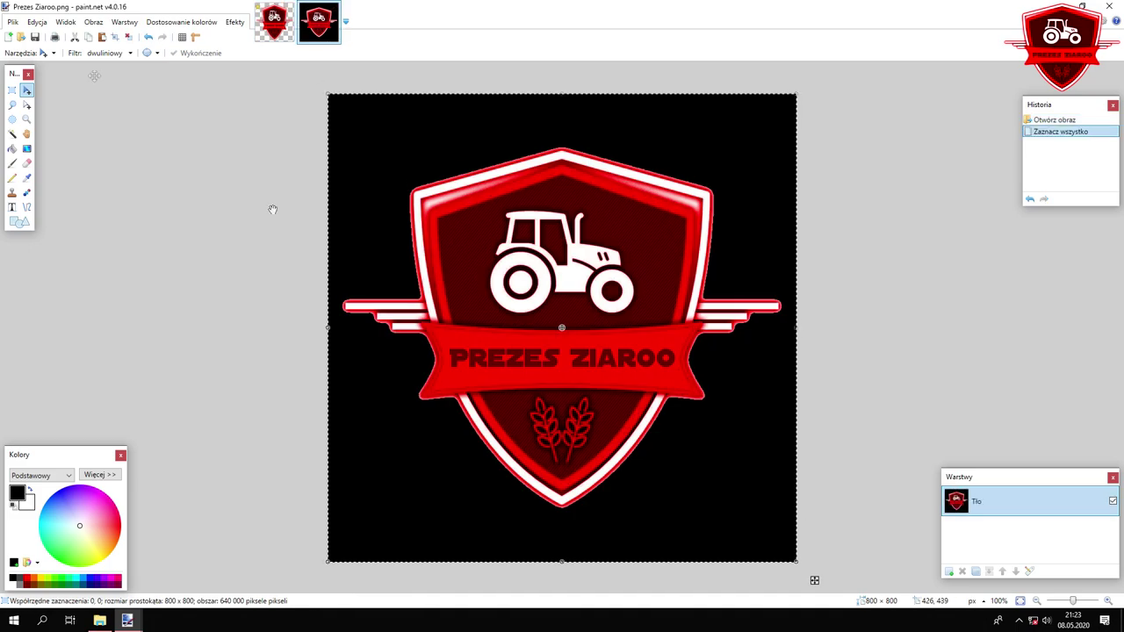
{"action": "left_click", "coordinate": [93, 22]}
{"action": "left_click", "coordinate": [106, 47]}
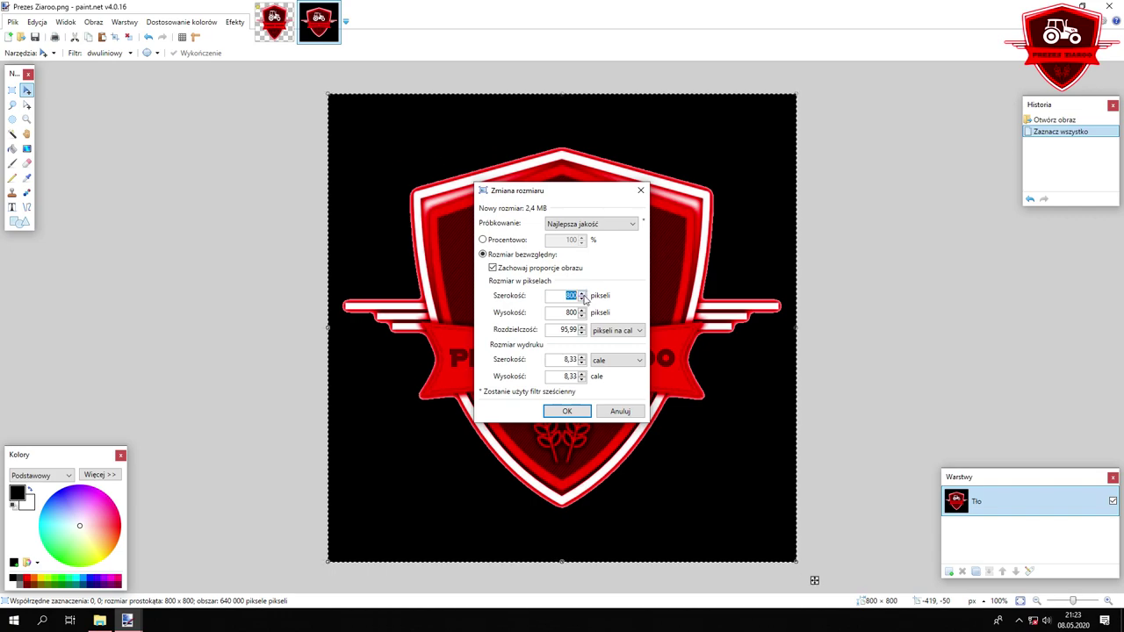
{"action": "type", "text": "512"}
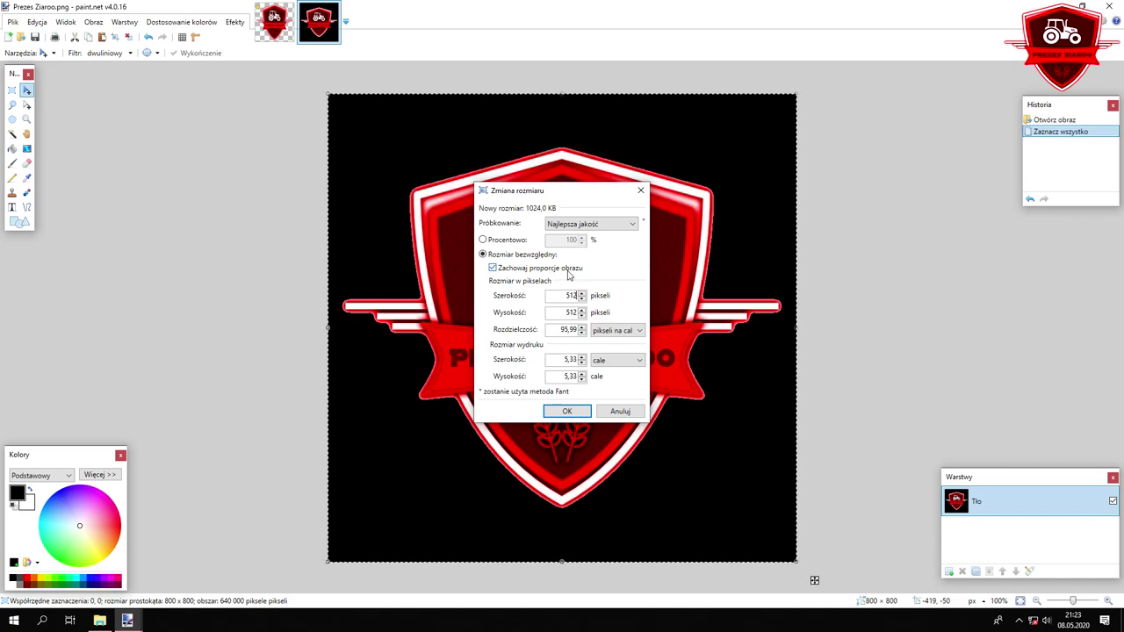
{"action": "left_click", "coordinate": [491, 268]}
{"action": "left_click_drag", "start_coordinate": [560, 295], "coordinate": [604, 299]}
{"action": "type", "text": "600"}
{"action": "left_click", "coordinate": [493, 268]}
{"action": "left_click_drag", "start_coordinate": [564, 296], "coordinate": [597, 300]}
{"action": "type", "text": "512"}
{"action": "left_click", "coordinate": [566, 411]}
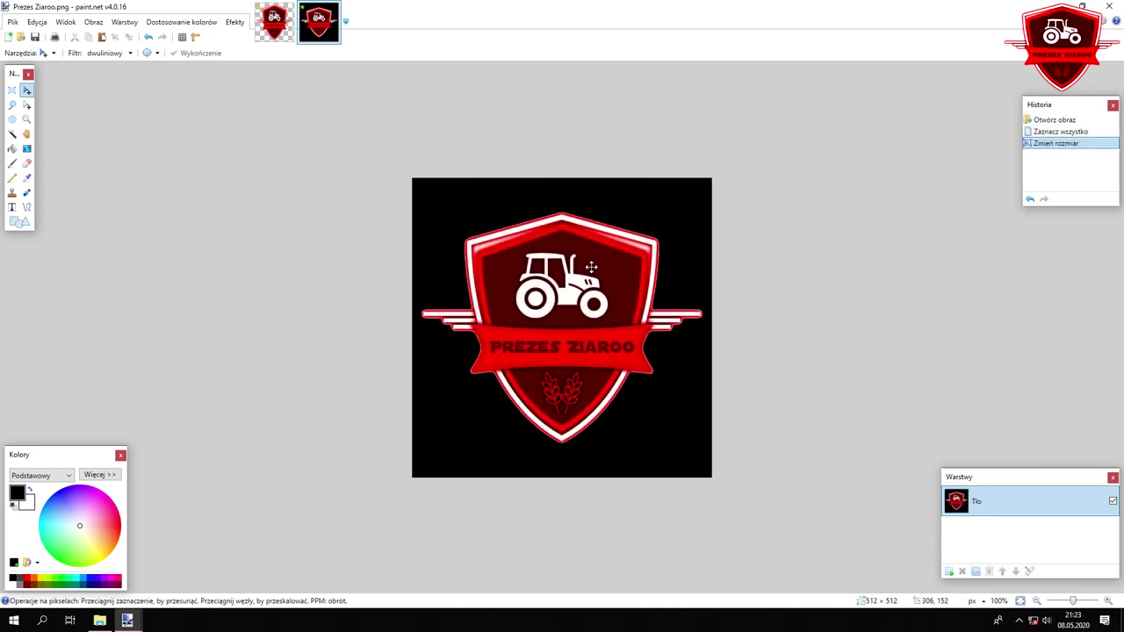
Copy the entire resized logo image and paste it over the Prezes Ziaroo kanal alfa.dds texture
{"action": "key", "text": "ctrl+a"}
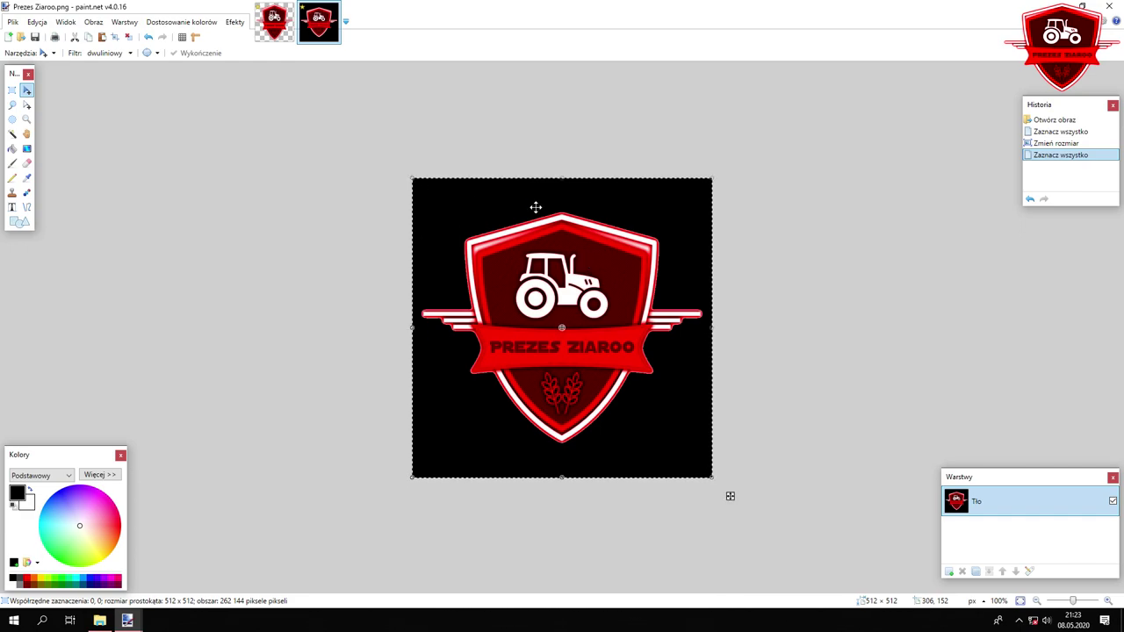
{"action": "left_click", "coordinate": [274, 21]}
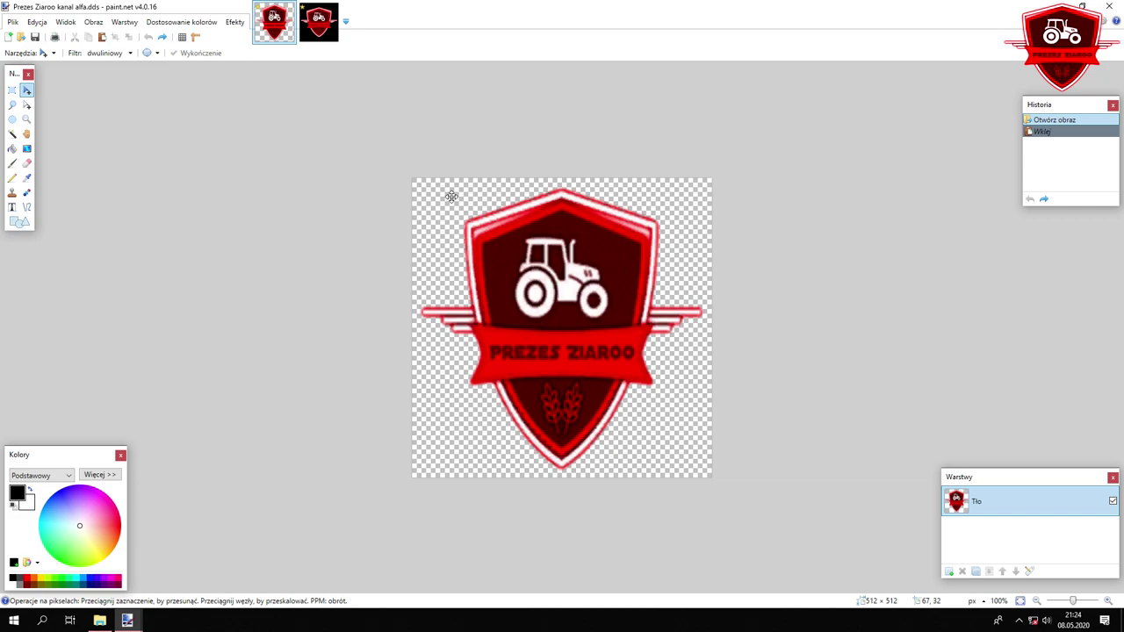
{"action": "key", "text": "ctrl+y"}
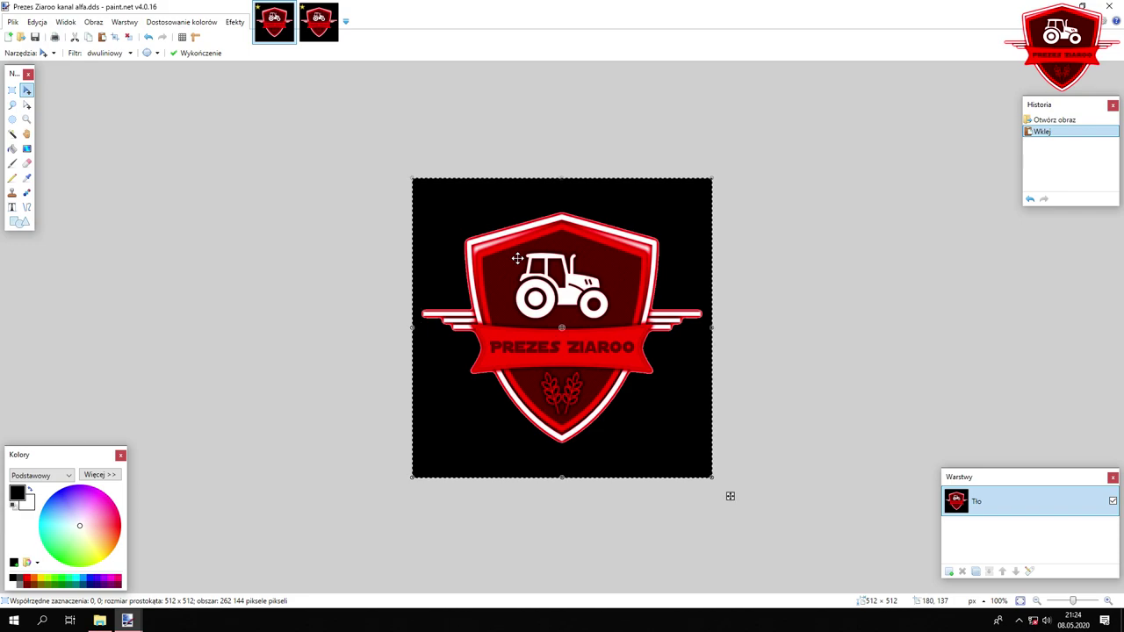
Save the kanal alfa texture as DDS with DXT5 (interpolated alpha) compression
{"action": "left_click", "coordinate": [12, 22]}
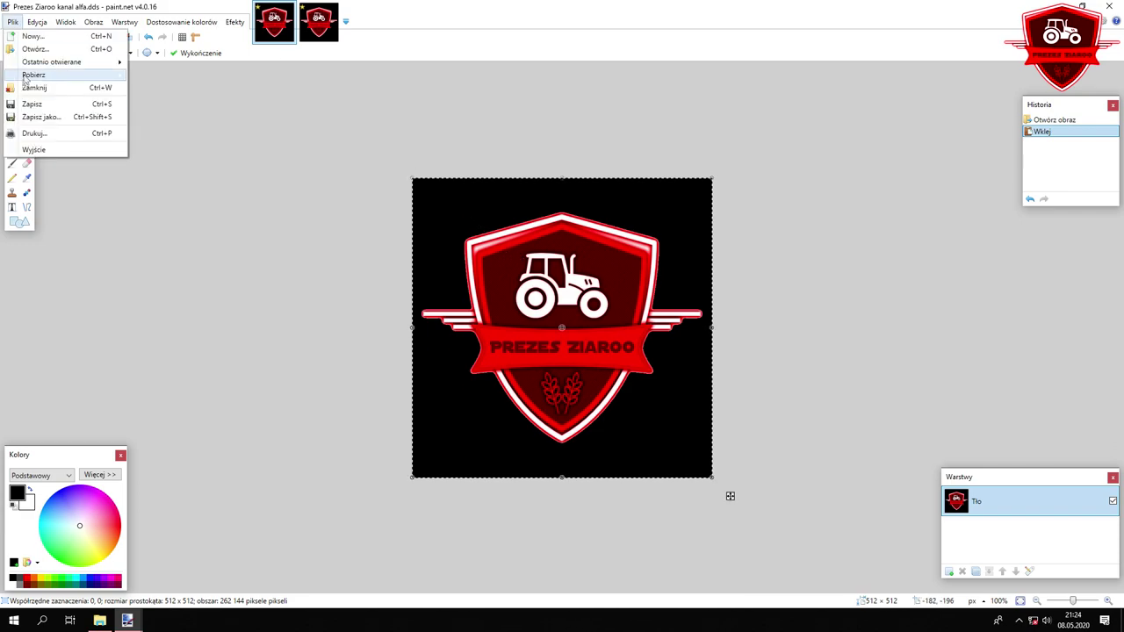
{"action": "left_click", "coordinate": [17, 107]}
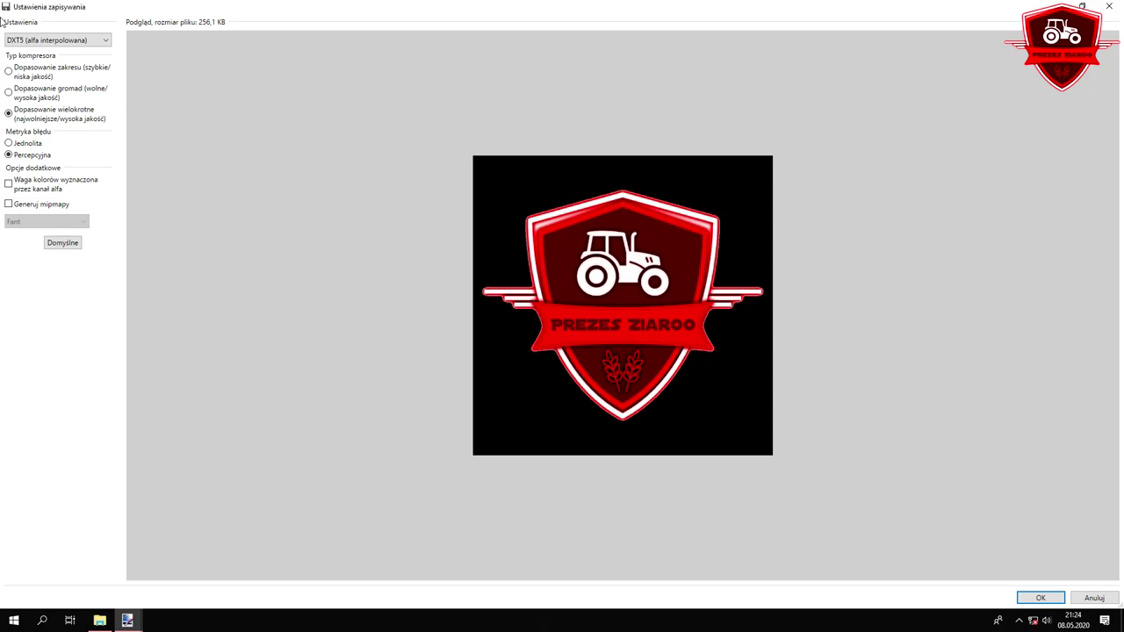
{"action": "left_click", "coordinate": [33, 40]}
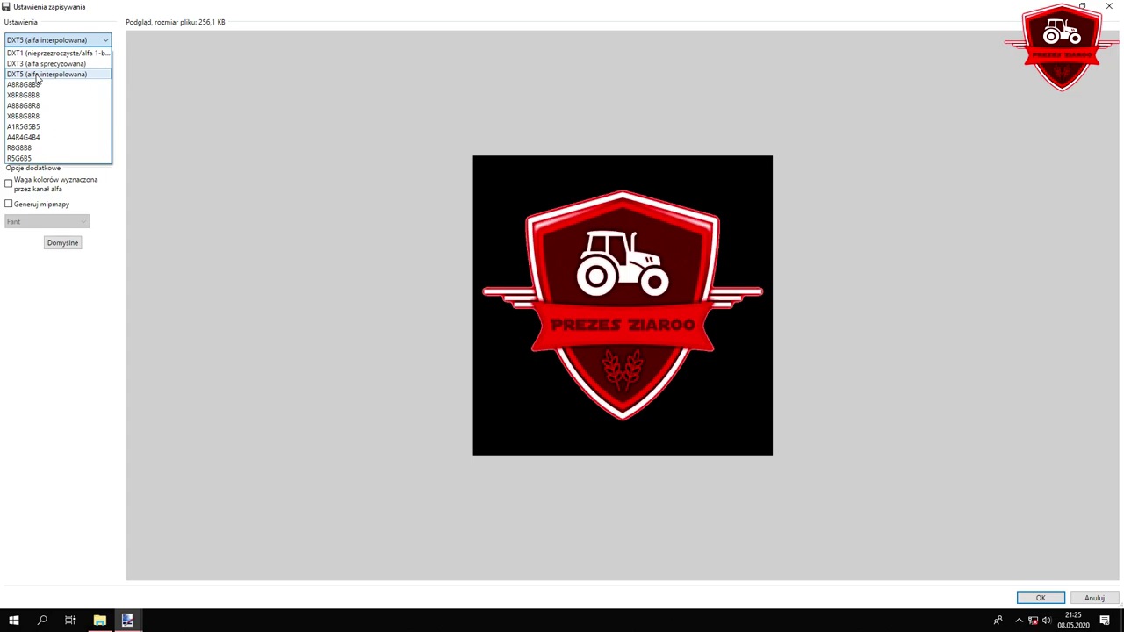
{"action": "left_click", "coordinate": [37, 75]}
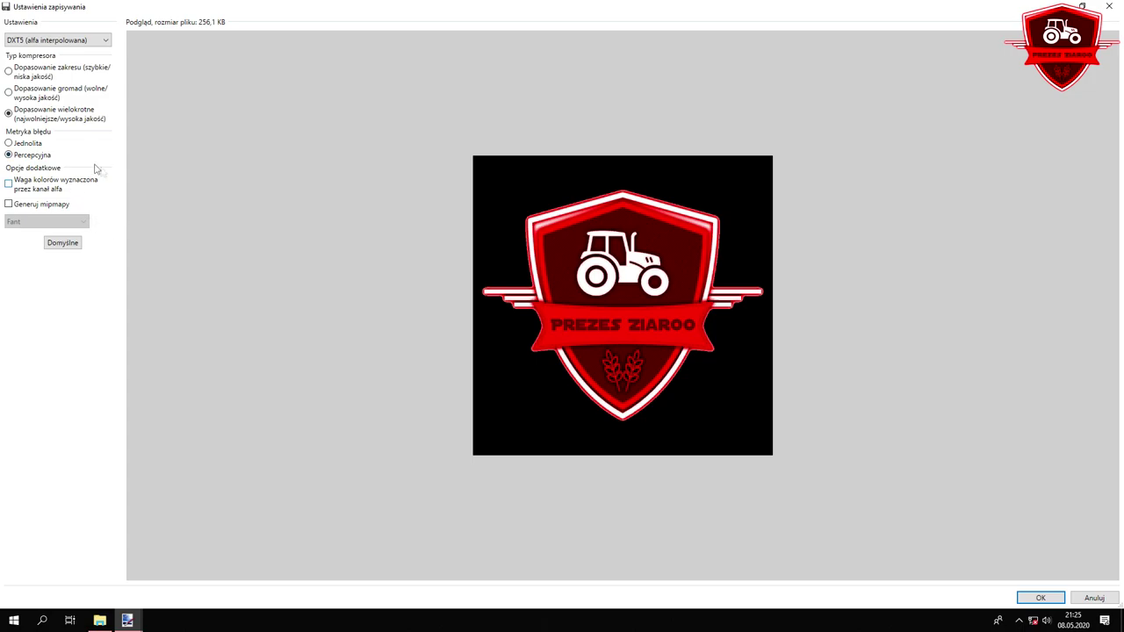
{"action": "left_click", "coordinate": [1033, 600]}
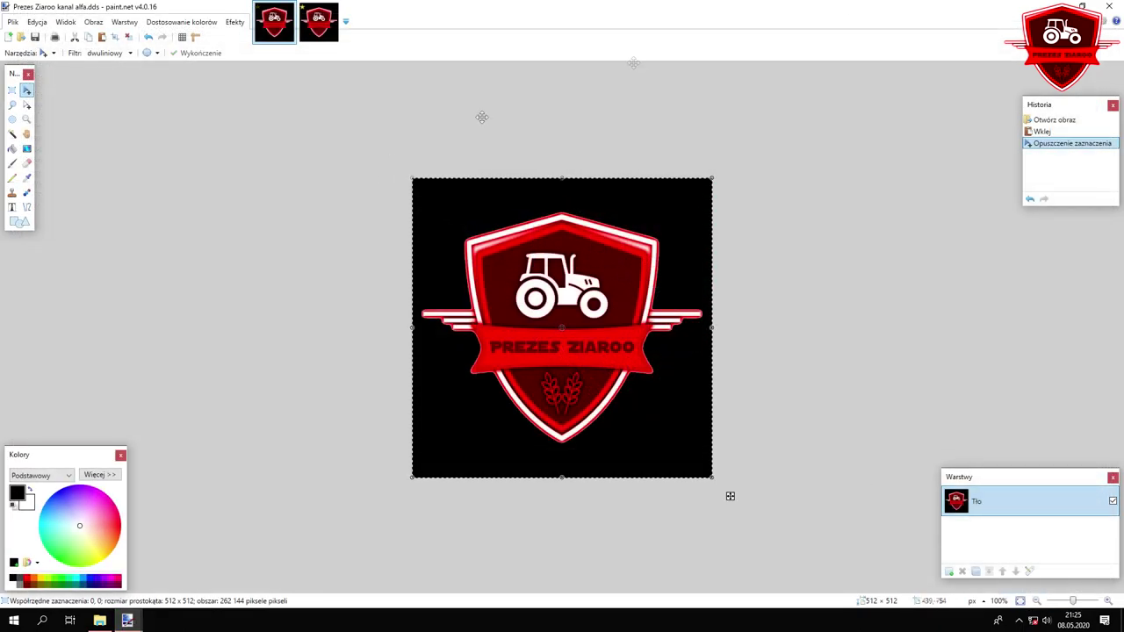
Close paint.net and open the Logo PrezesZiaroo i3d file from its desktop folder in GIANTS Editor 8.1.0 (Beta)
{"action": "left_click", "coordinate": [1111, 6]}
{"action": "left_click", "coordinate": [528, 389]}
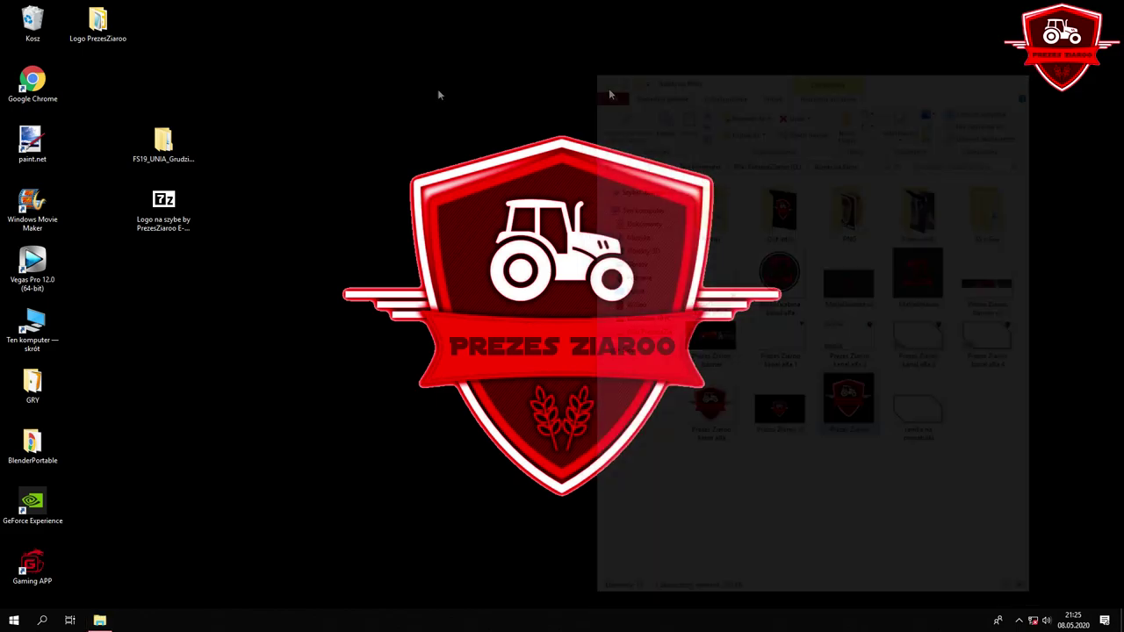
{"action": "double_click", "coordinate": [98, 26]}
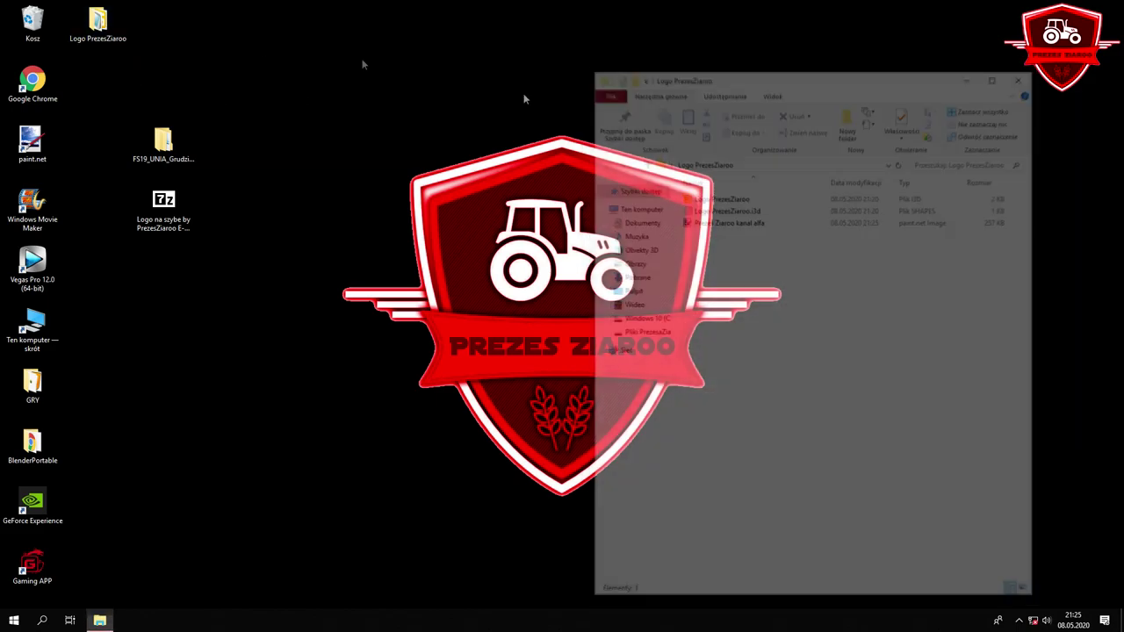
{"action": "left_click", "coordinate": [794, 196]}
{"action": "double_click", "coordinate": [794, 197]}
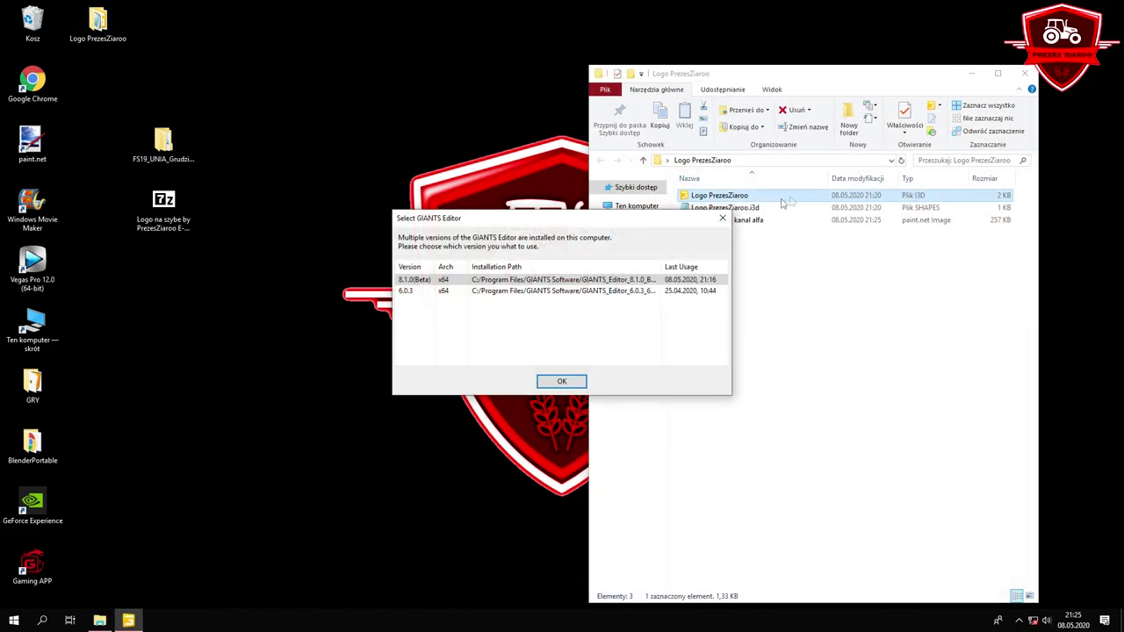
{"action": "double_click", "coordinate": [523, 282]}
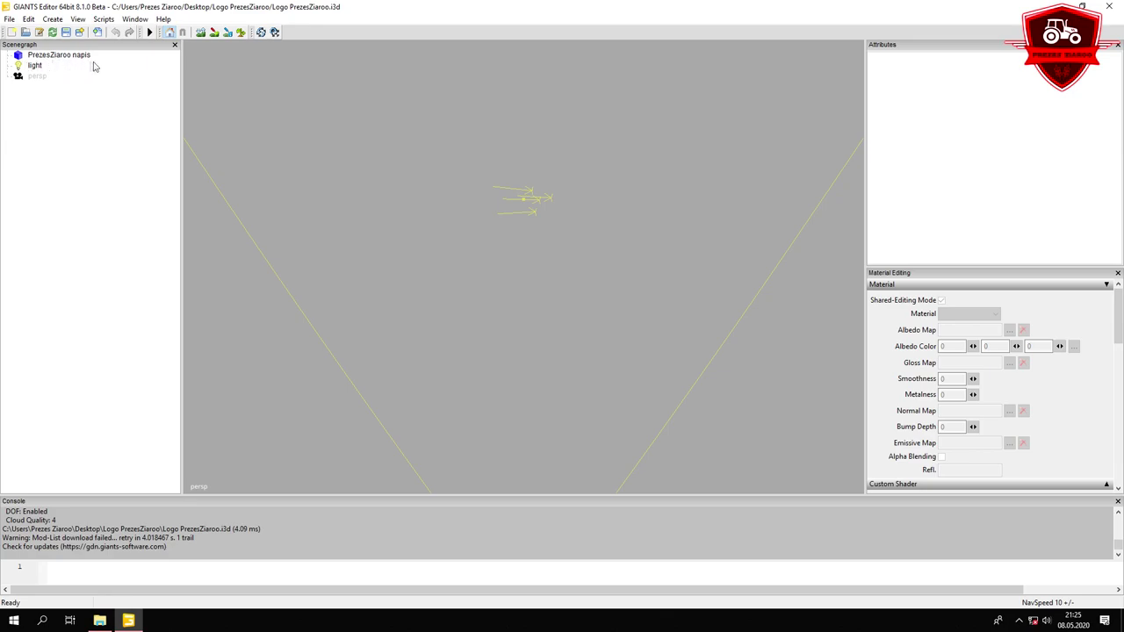
Frame the PrezesZiaroo napis object and examine how the black-background logo texture looks on it
{"action": "left_click", "coordinate": [51, 57]}
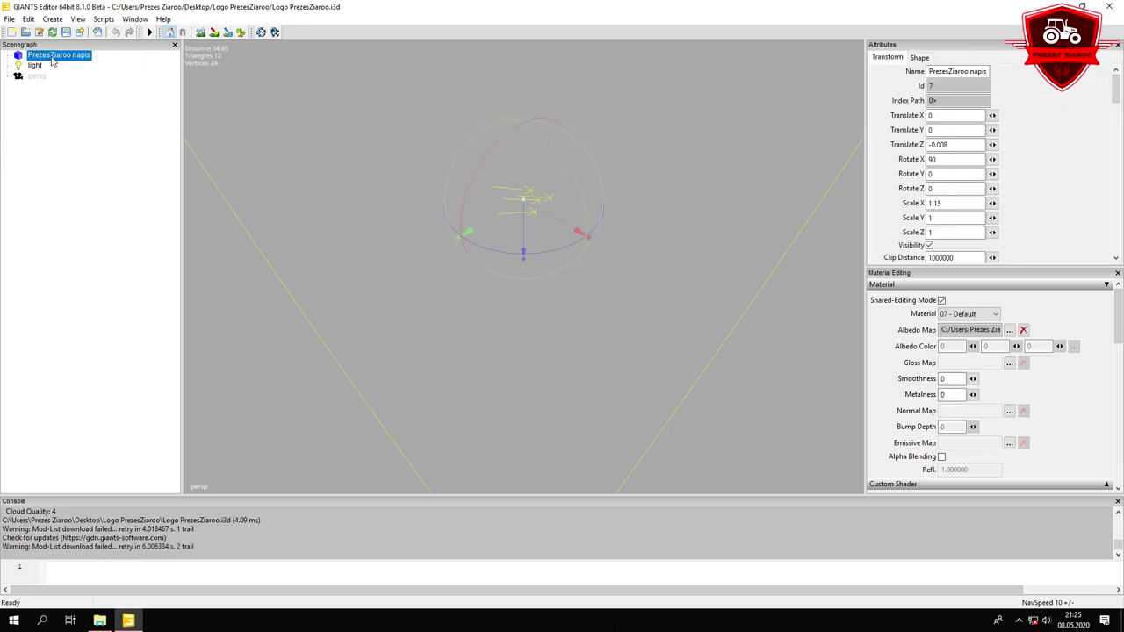
{"action": "key", "text": "f"}
{"action": "scroll", "coordinate": [497, 125], "scroll_direction": "down", "scroll_amount": 5}
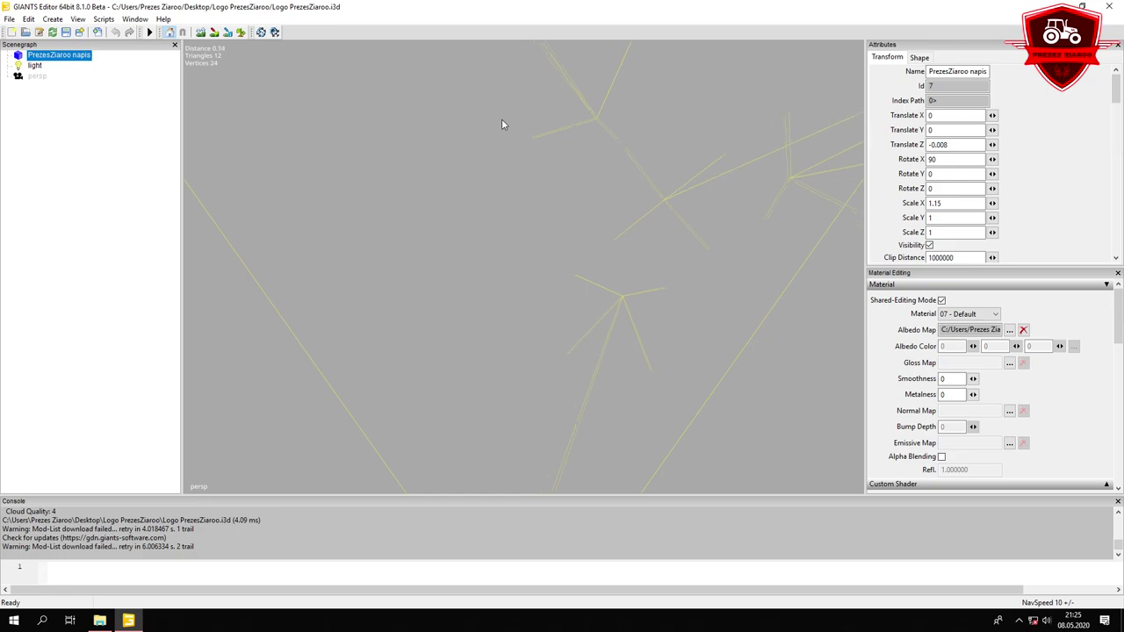
{"action": "left_click_drag", "start_coordinate": [468, 187], "coordinate": [477, 173]}
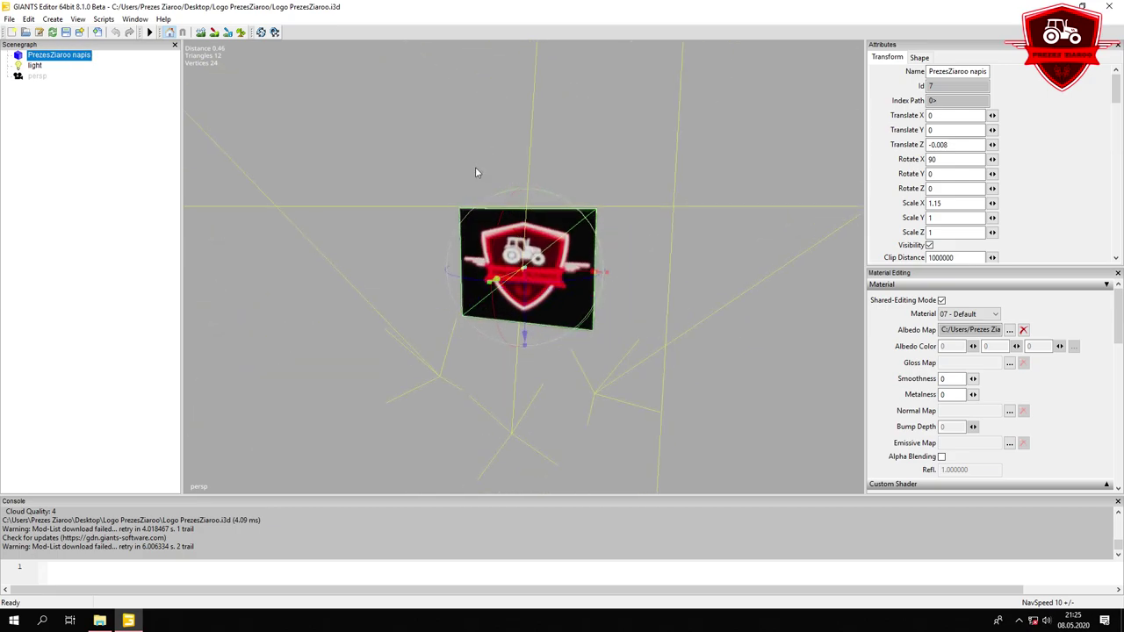
{"action": "scroll", "coordinate": [477, 173], "scroll_direction": "up", "scroll_amount": 3}
{"action": "scroll", "coordinate": [490, 169], "scroll_direction": "up", "scroll_amount": 2}
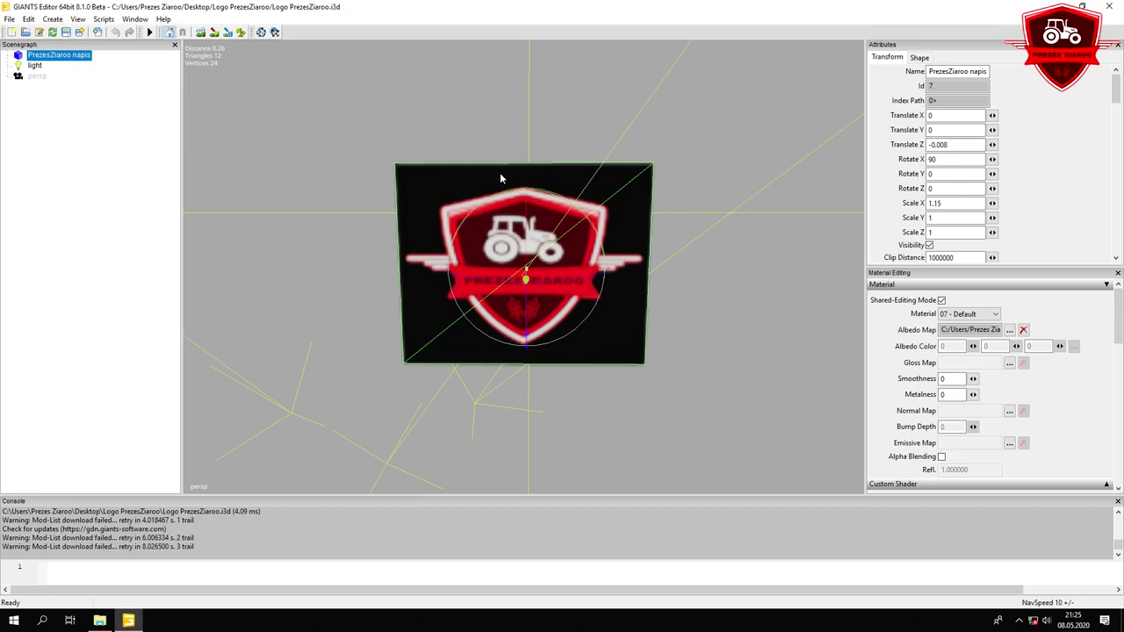
{"action": "left_click", "coordinate": [324, 204]}
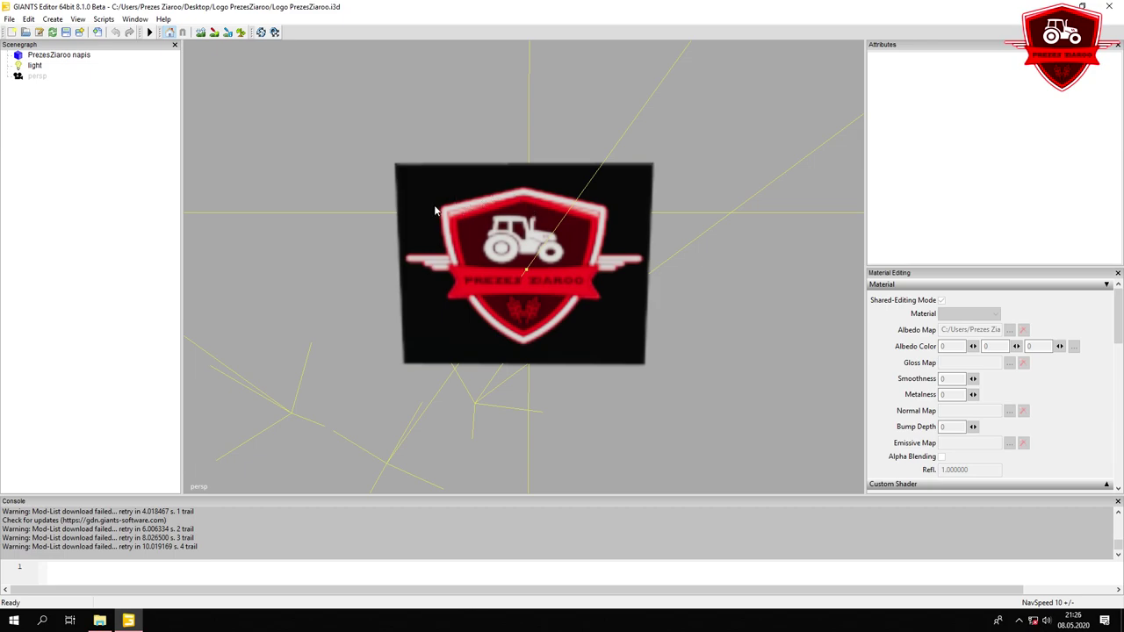
Set the Scale X of the PrezesZiaroo napis object to 1
{"action": "left_click", "coordinate": [68, 57]}
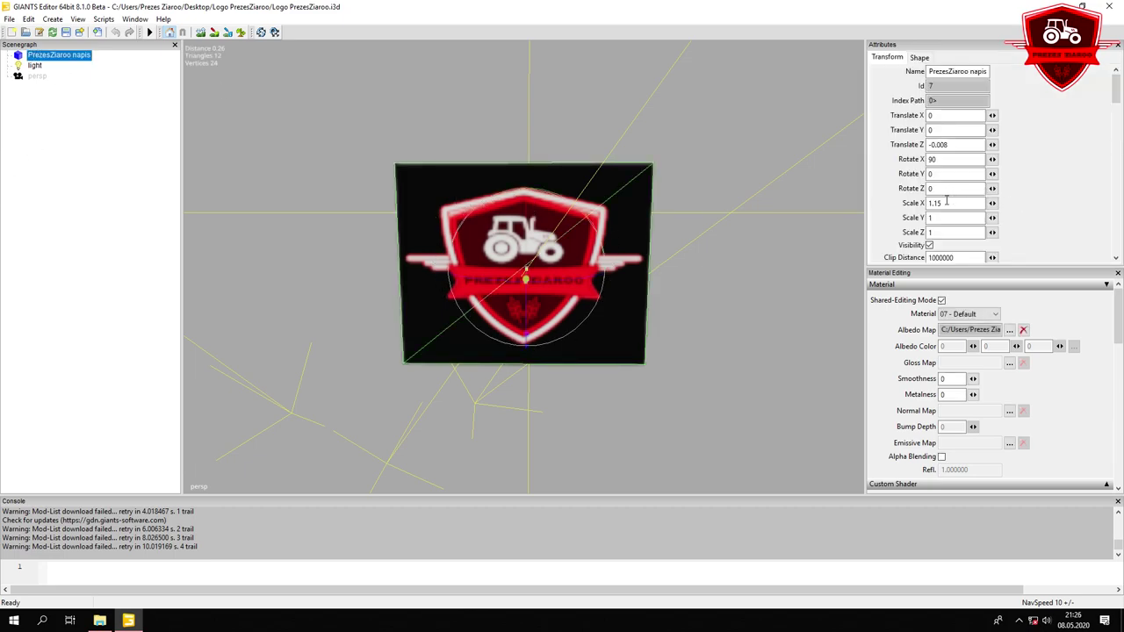
{"action": "left_click", "coordinate": [956, 203]}
{"action": "key", "text": "BackSpace"}
{"action": "key", "text": "BackSpace"}
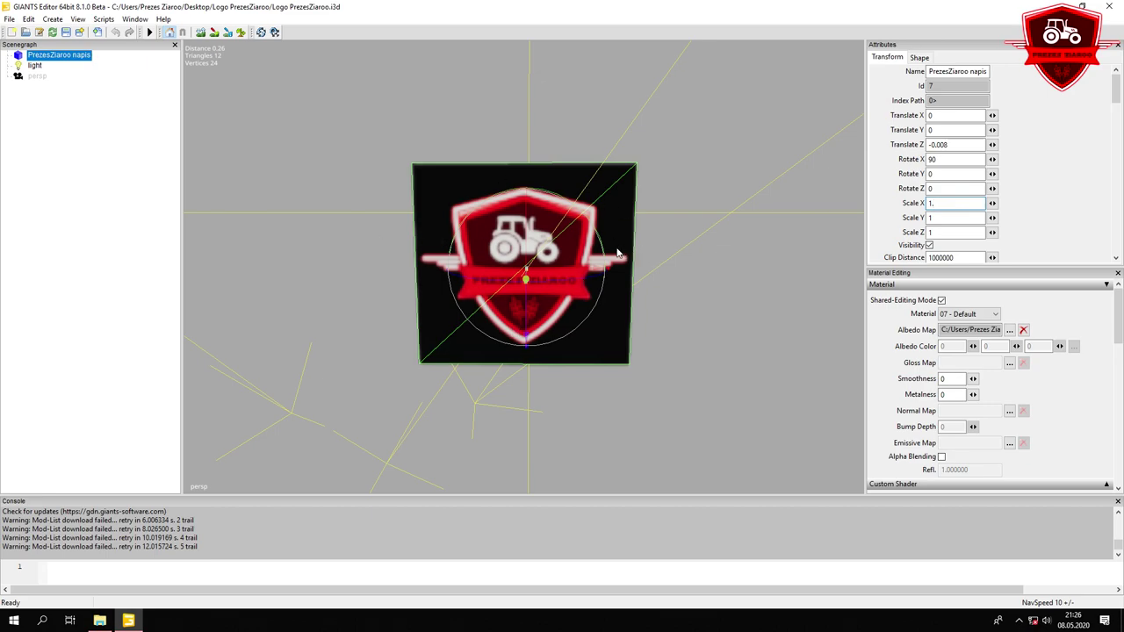
{"action": "left_click", "coordinate": [33, 155]}
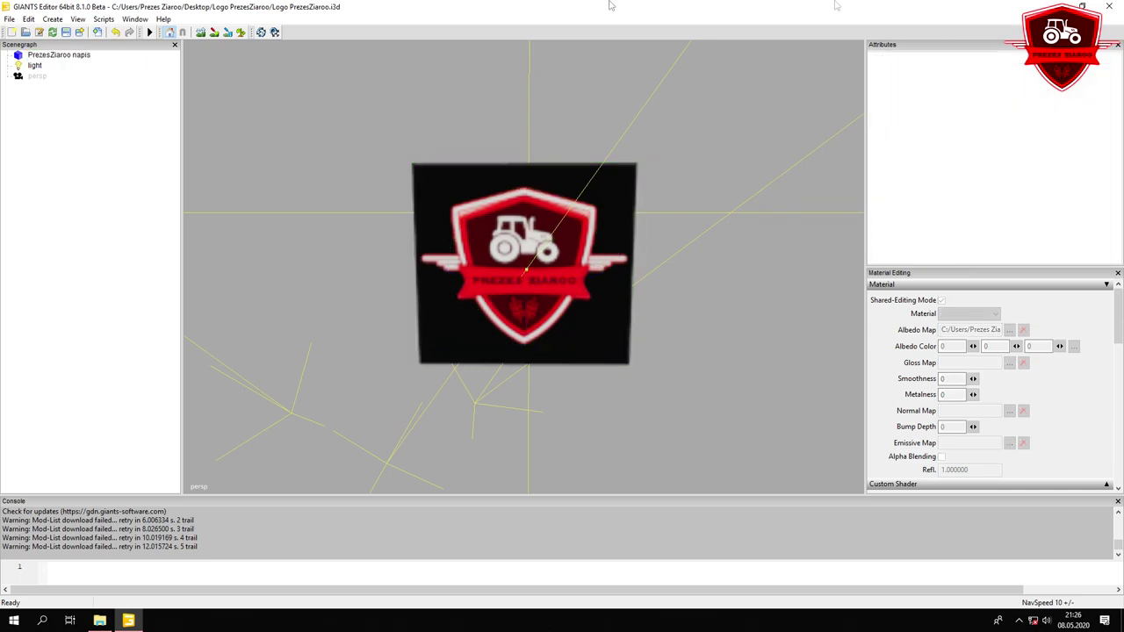
Close GIANTS Editor and the Logo PrezesZiaroo folder window, and refresh the desktop
{"action": "left_click", "coordinate": [1112, 6]}
{"action": "left_click", "coordinate": [597, 304]}
{"action": "right_click", "coordinate": [311, 66]}
{"action": "left_click", "coordinate": [342, 99]}
{"action": "left_click", "coordinate": [1024, 73]}
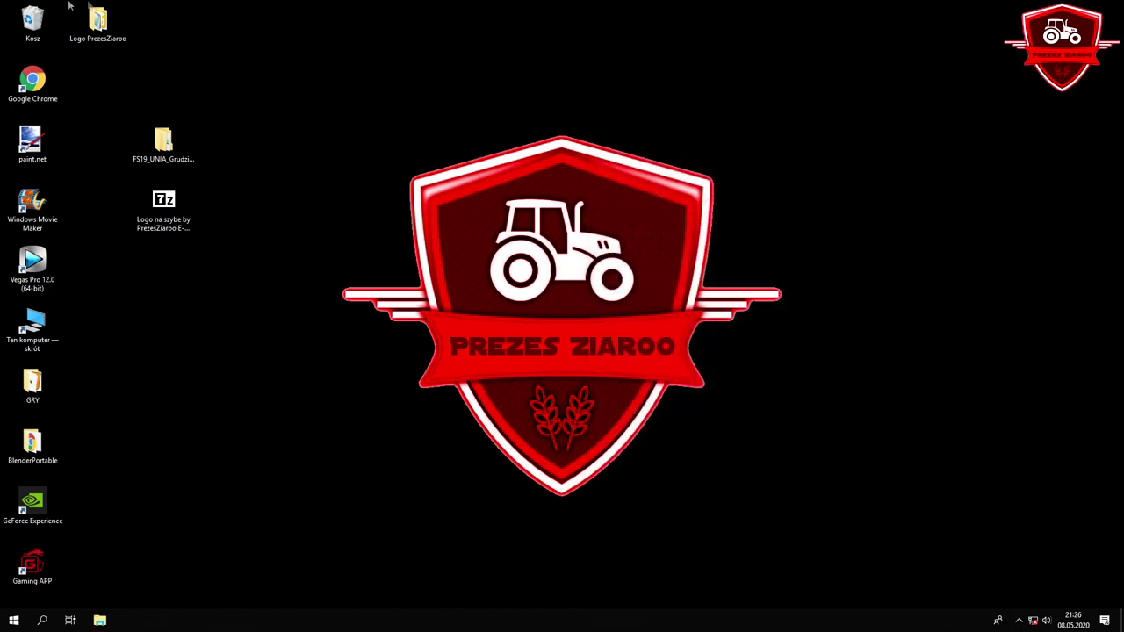
{"action": "right_click", "coordinate": [234, 46]}
{"action": "left_click", "coordinate": [261, 78]}
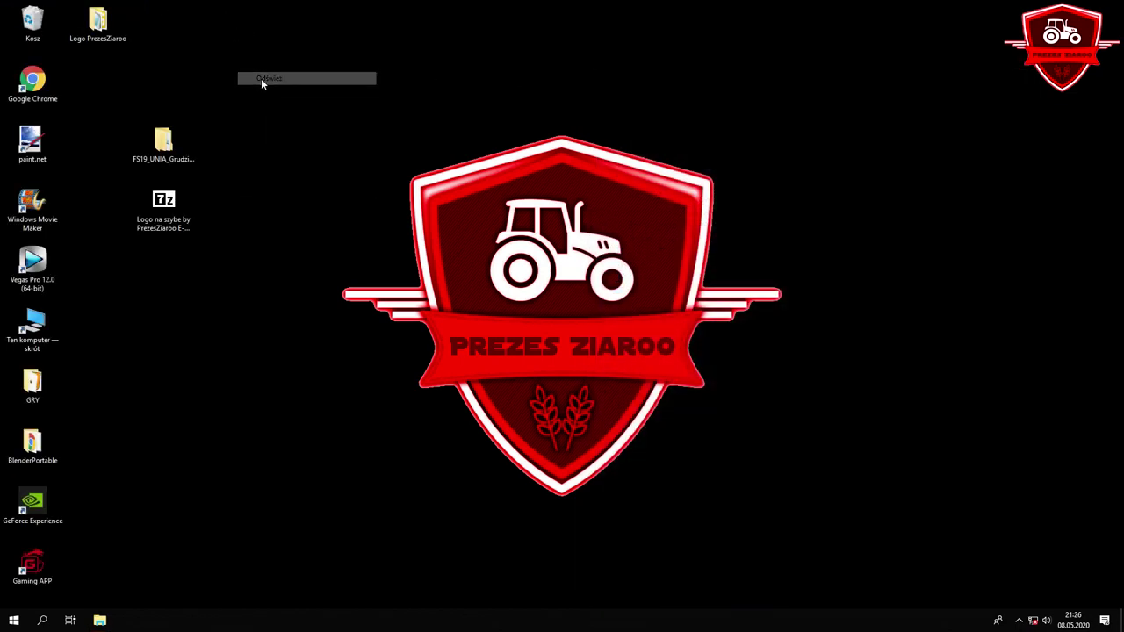
Open the Mody do FS folder on drive D: in File Explorer
{"action": "key", "text": "super+e"}
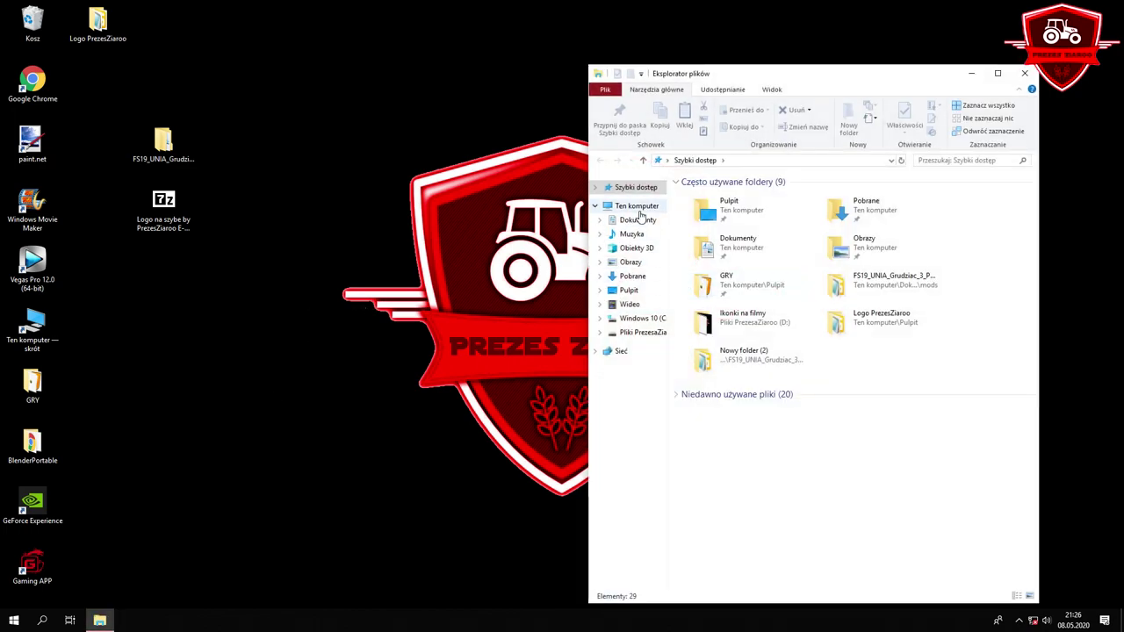
{"action": "left_click", "coordinate": [637, 205]}
{"action": "double_click", "coordinate": [857, 354]}
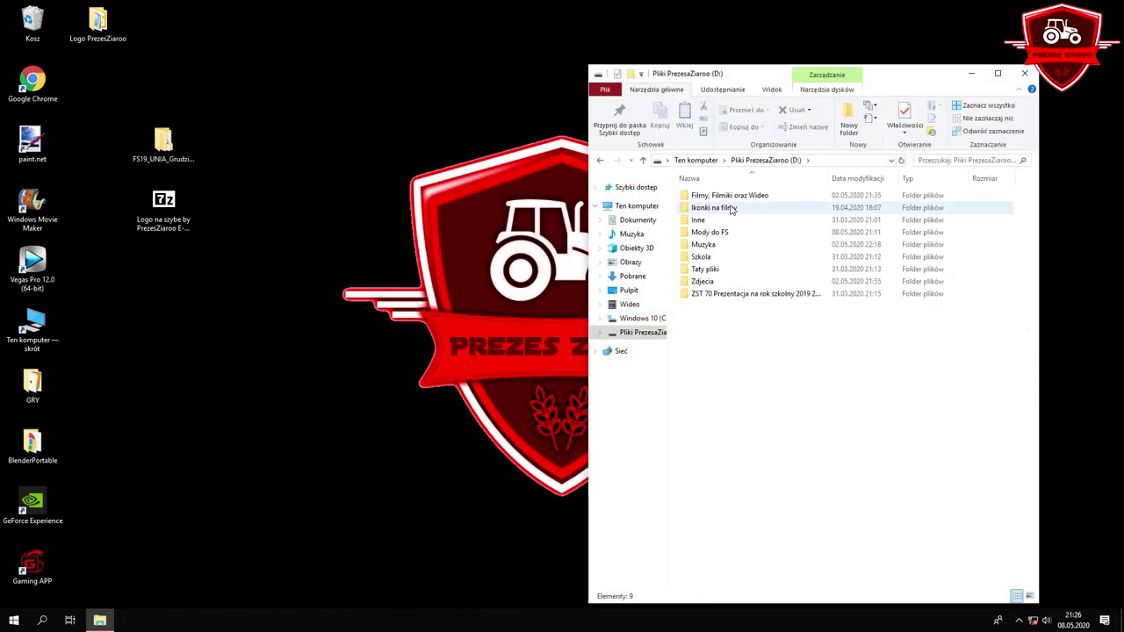
{"action": "double_click", "coordinate": [723, 233]}
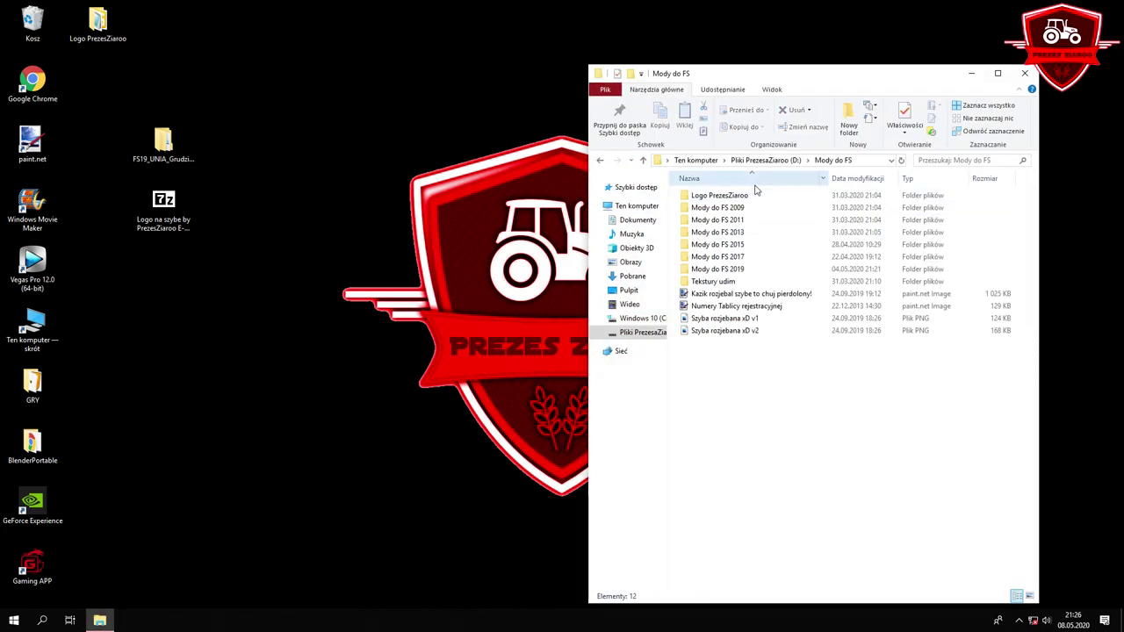
Open the FS19_Ursus_c360_3P_MafiaSolec_by_PrezesZiaroo folder inside the FarmingSimulator2019 mods folder under Documents
{"action": "double_click", "coordinate": [743, 269]}
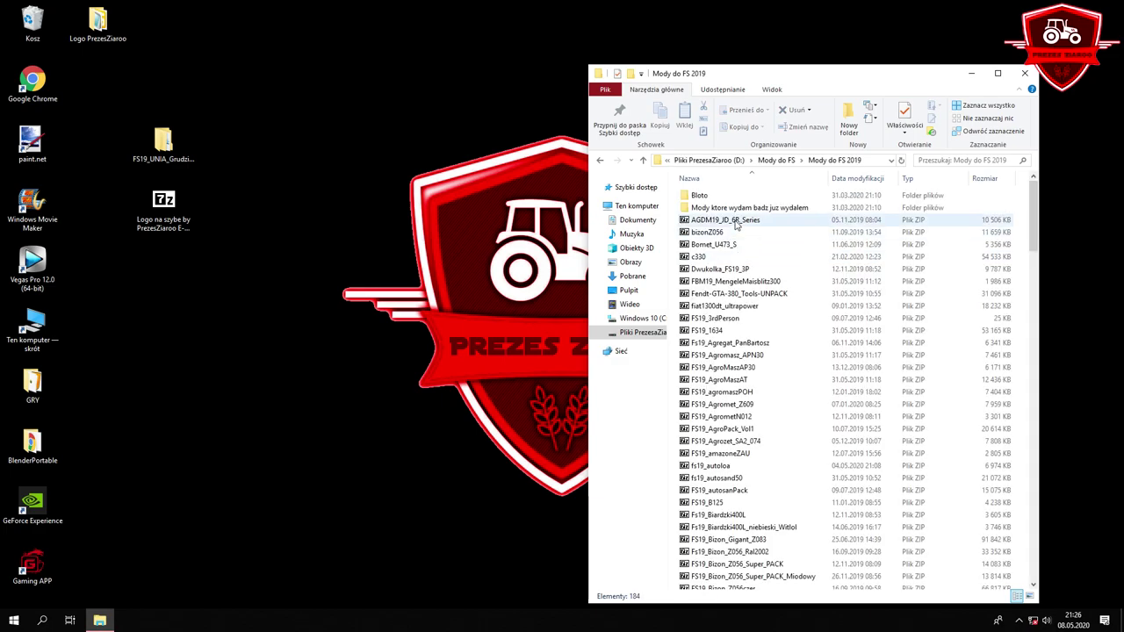
{"action": "left_click", "coordinate": [636, 220]}
{"action": "double_click", "coordinate": [734, 257]}
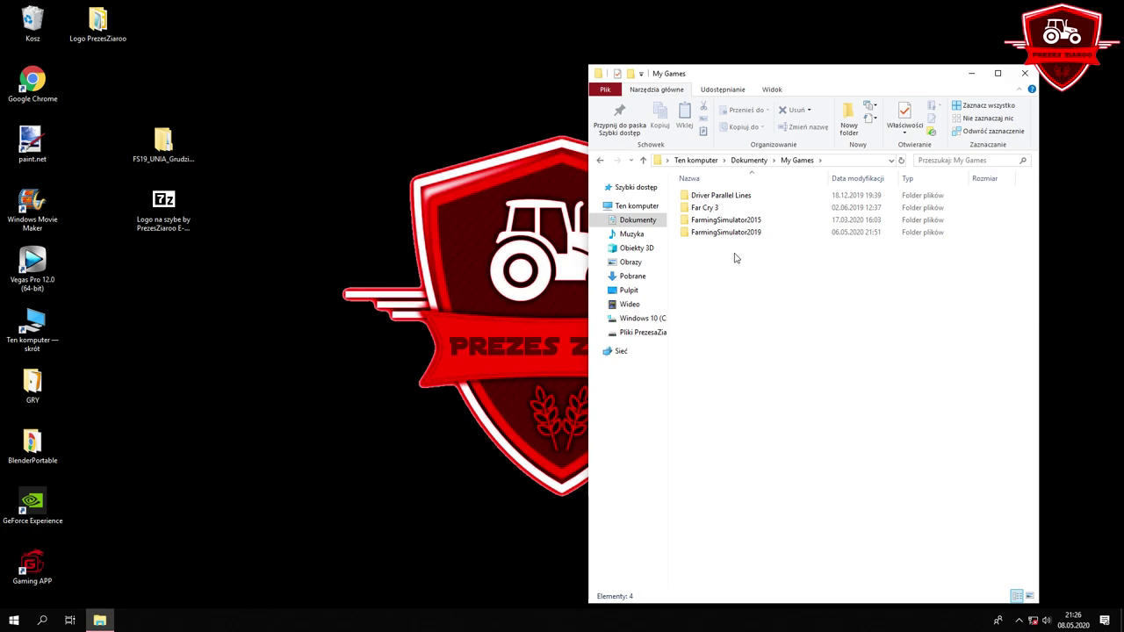
{"action": "double_click", "coordinate": [760, 233]}
{"action": "double_click", "coordinate": [758, 220]}
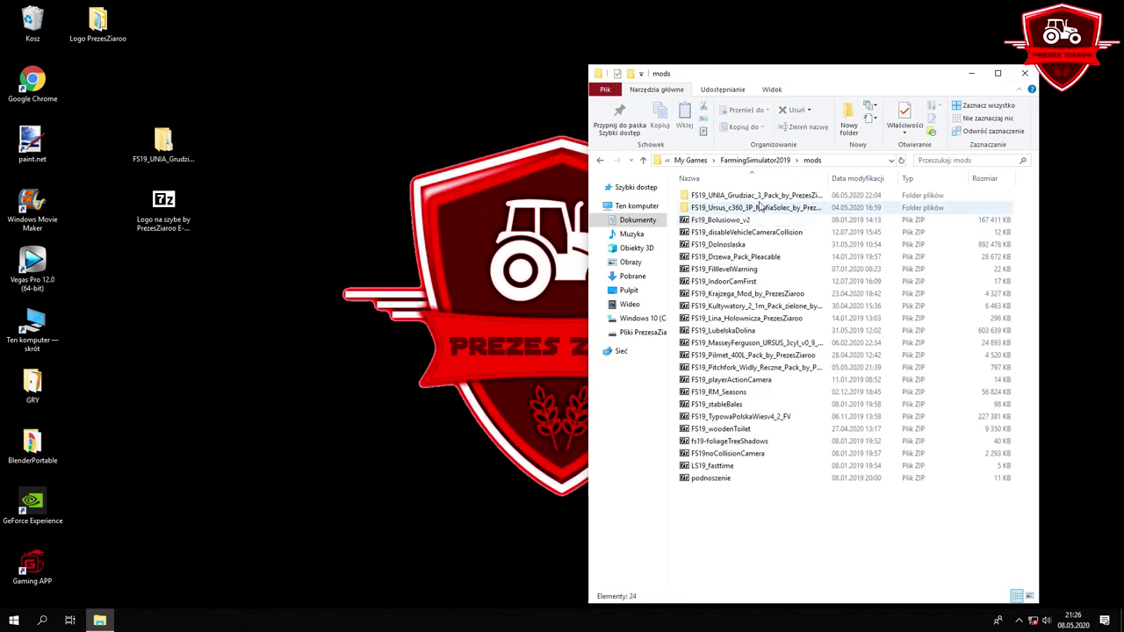
{"action": "double_click", "coordinate": [760, 207]}
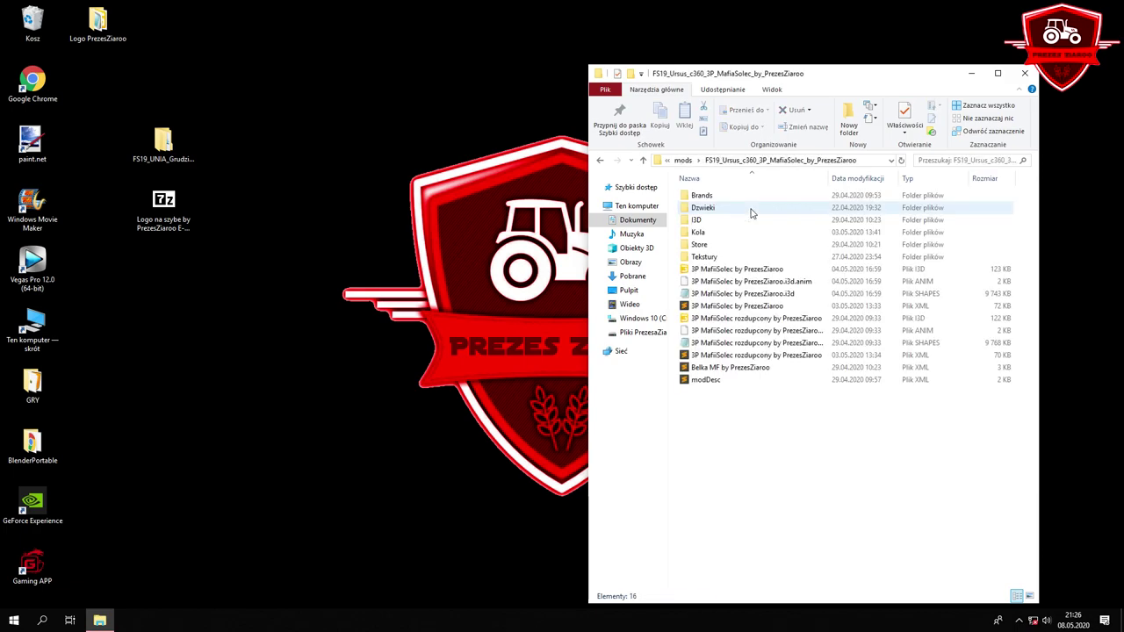
Open the 3P MafiiSolec by PrezesZiaroo i3d file in GIANTS Editor 8.1.0 Beta and bring the whole tractor cab into view
{"action": "double_click", "coordinate": [738, 269]}
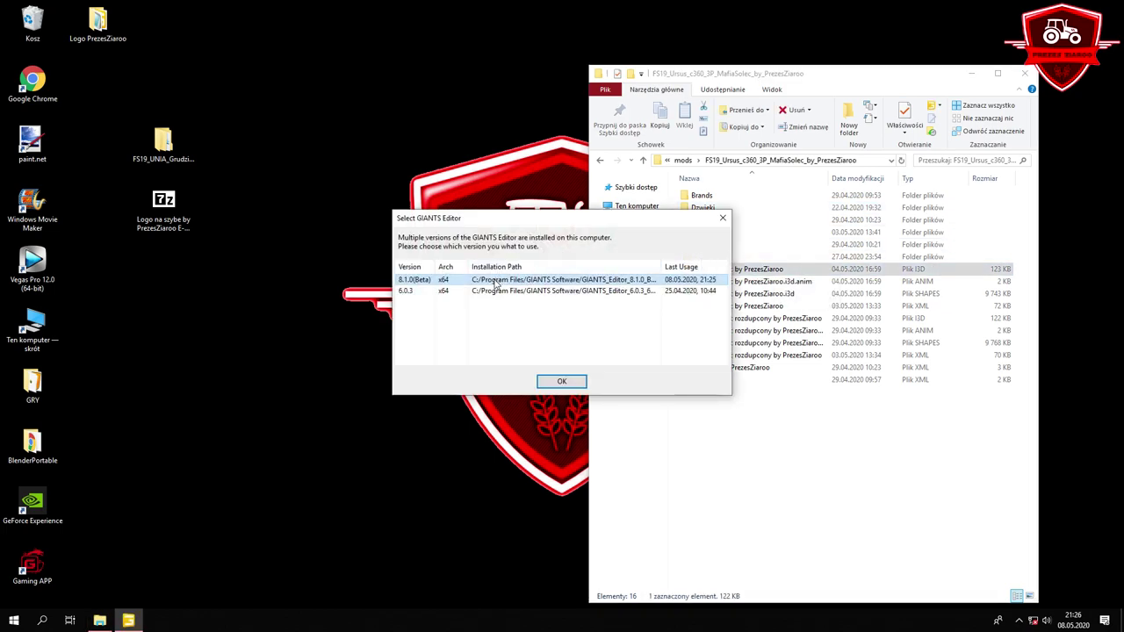
{"action": "double_click", "coordinate": [497, 281]}
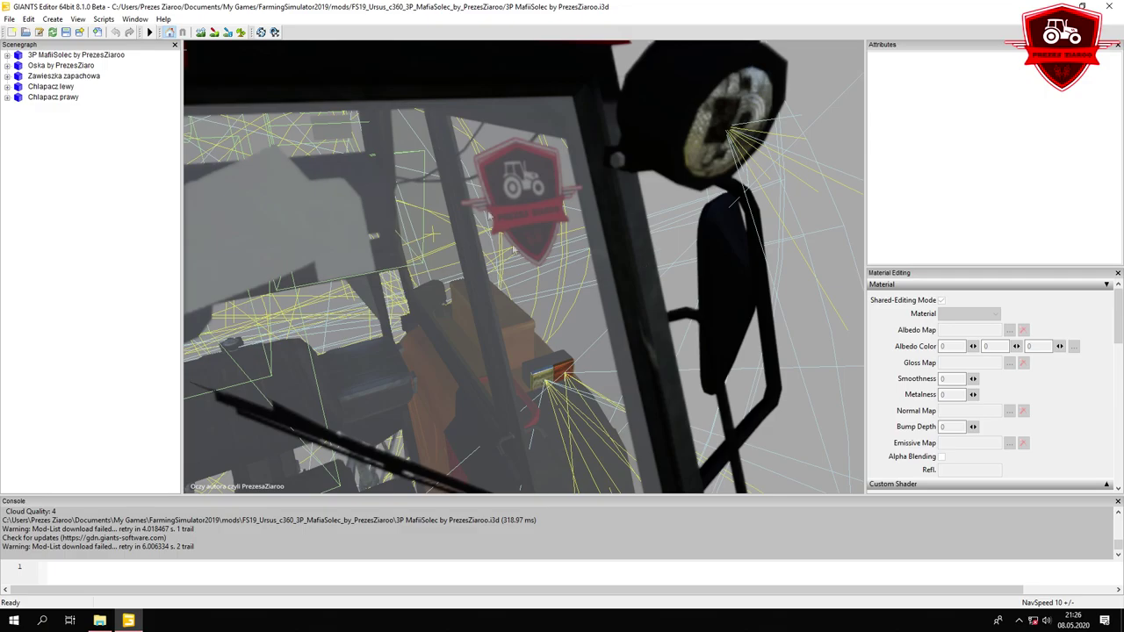
{"action": "scroll", "coordinate": [602, 195], "scroll_direction": "down", "scroll_amount": 8}
{"action": "left_click_drag", "start_coordinate": [595, 203], "coordinate": [384, 194]}
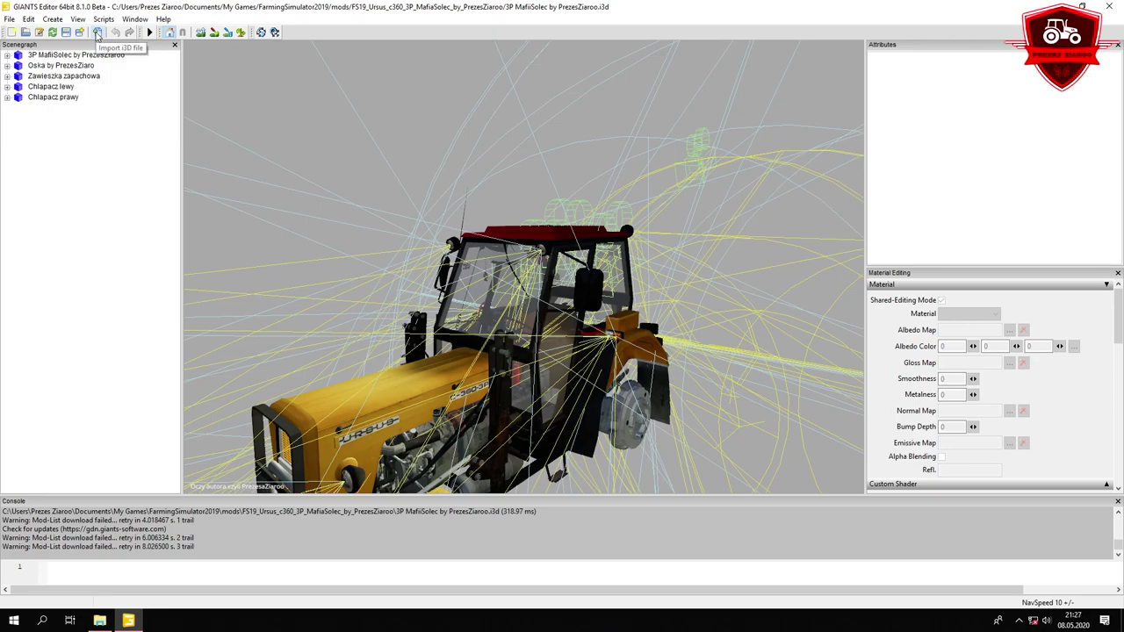
{"action": "left_click", "coordinate": [9, 19]}
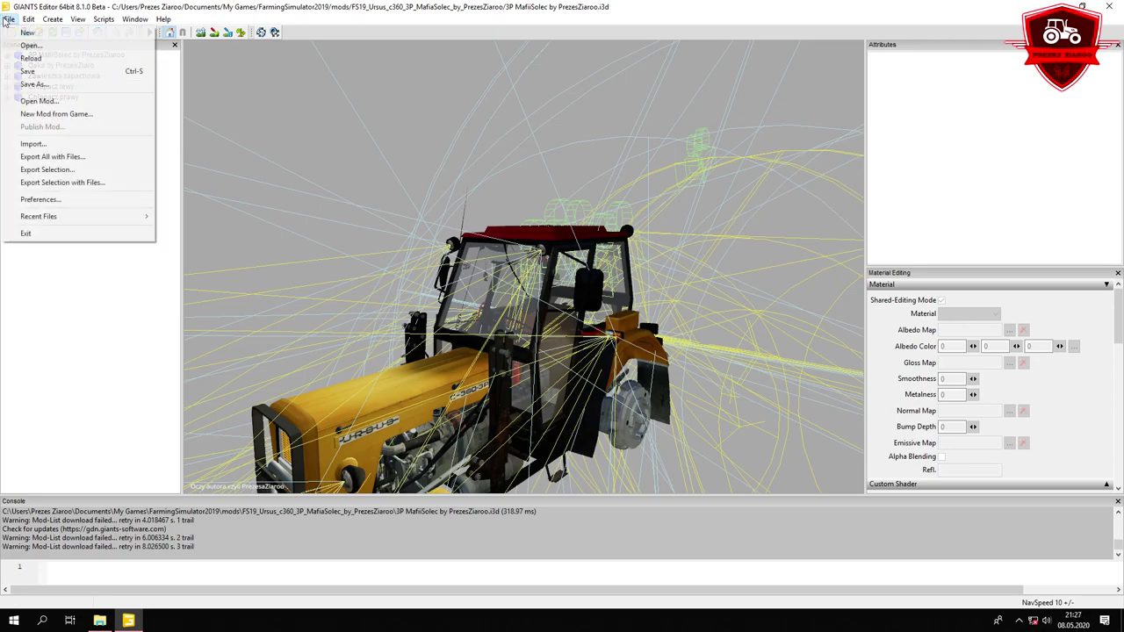
{"action": "left_click", "coordinate": [111, 291]}
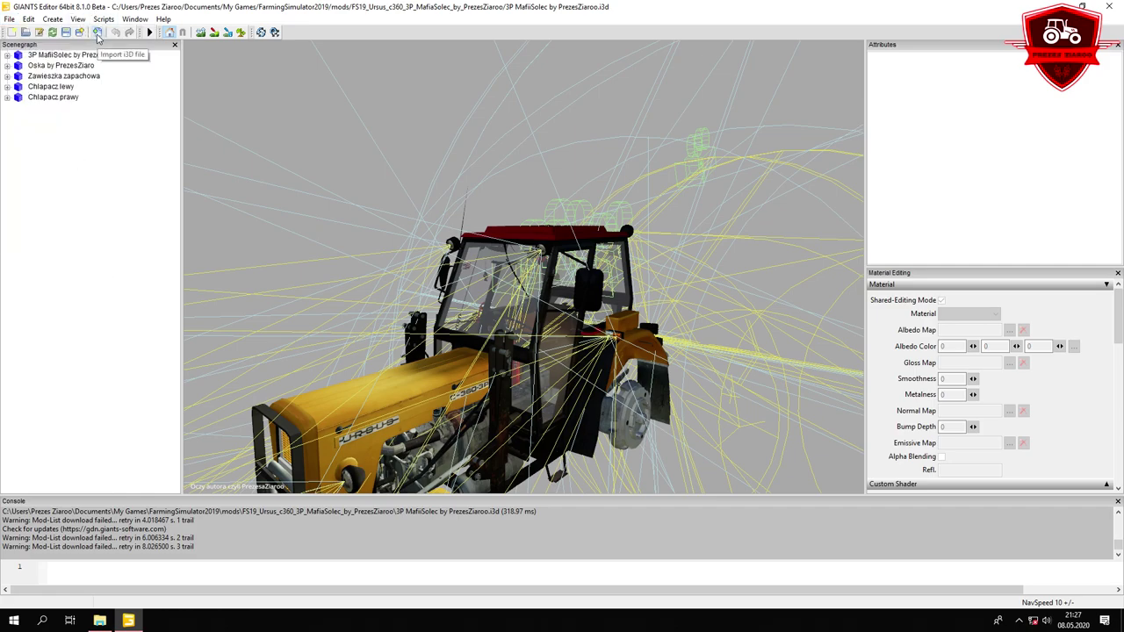
{"action": "left_click", "coordinate": [98, 32]}
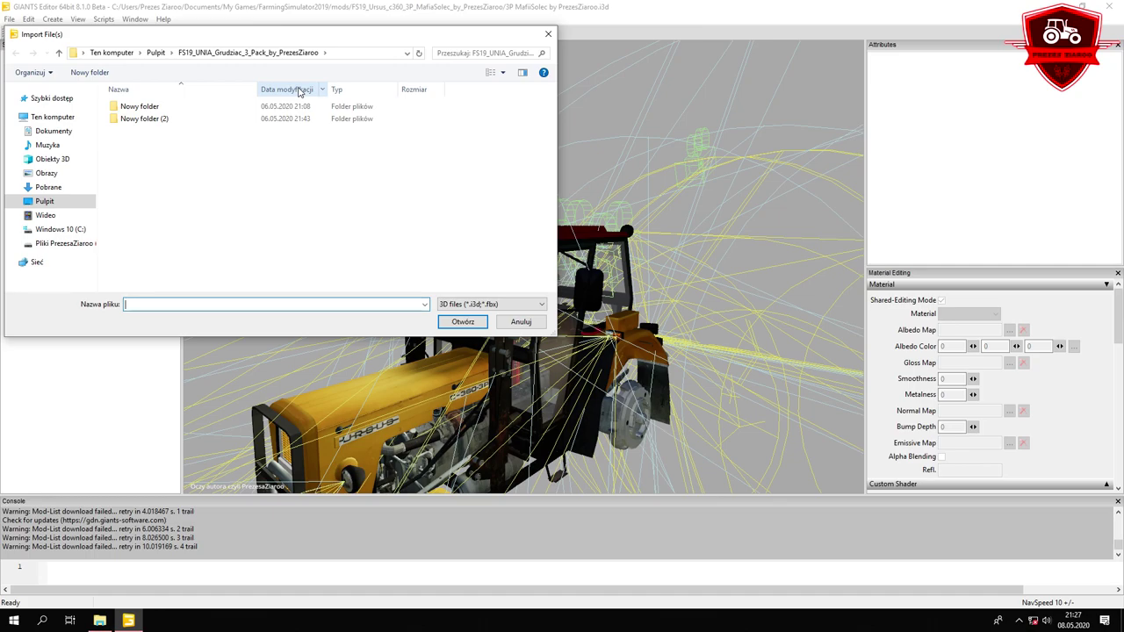
{"action": "left_click", "coordinate": [548, 35]}
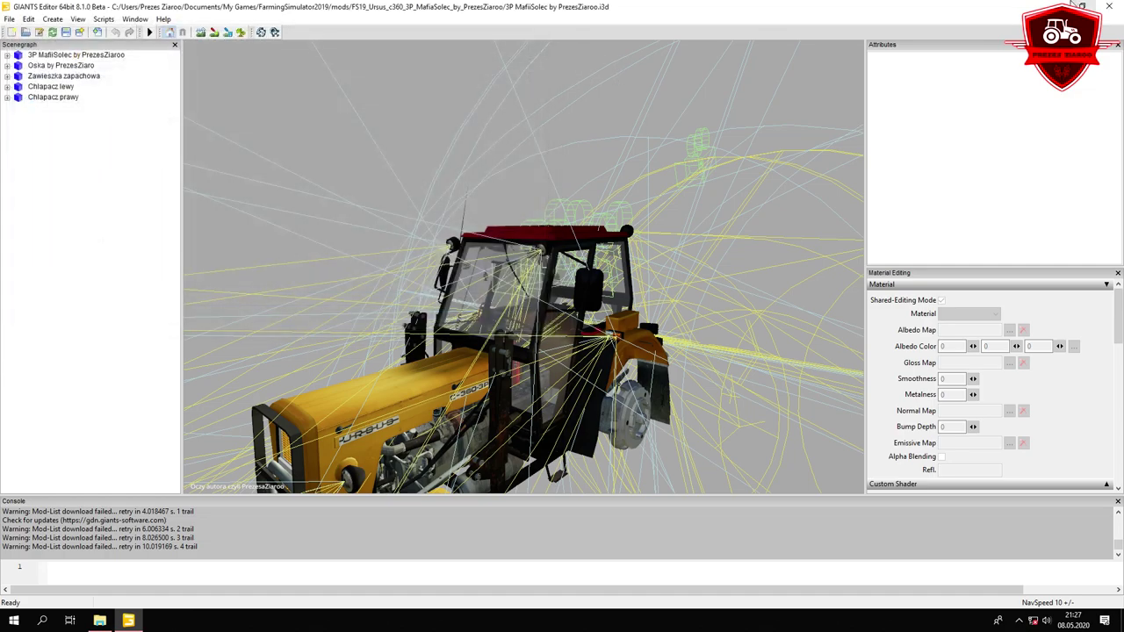
Move the Logo PrezesZiaroo folder from the desktop into the Dzwieki folder of the Ursus c360 3P mod
{"action": "left_click", "coordinate": [1056, 7]}
{"action": "left_click", "coordinate": [600, 160]}
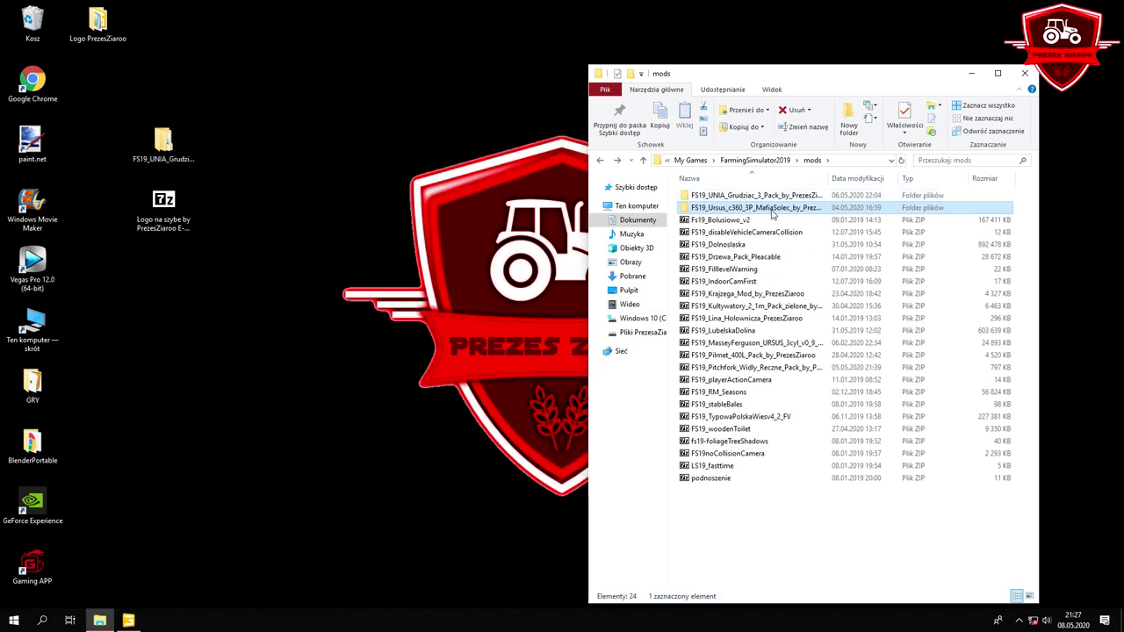
{"action": "double_click", "coordinate": [757, 209]}
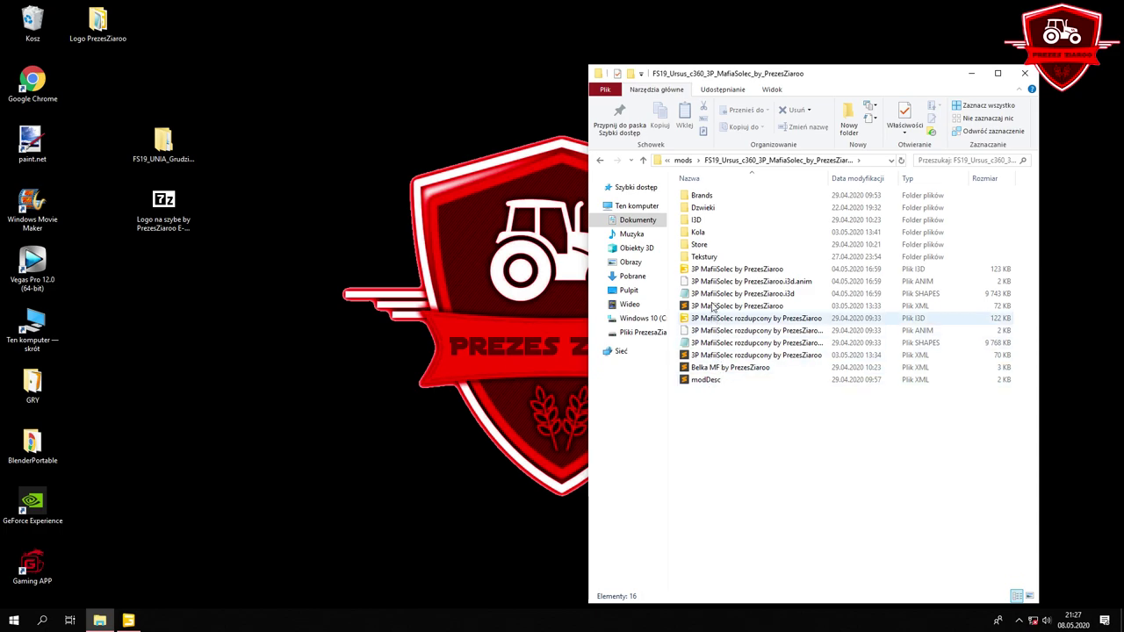
{"action": "left_click", "coordinate": [129, 18]}
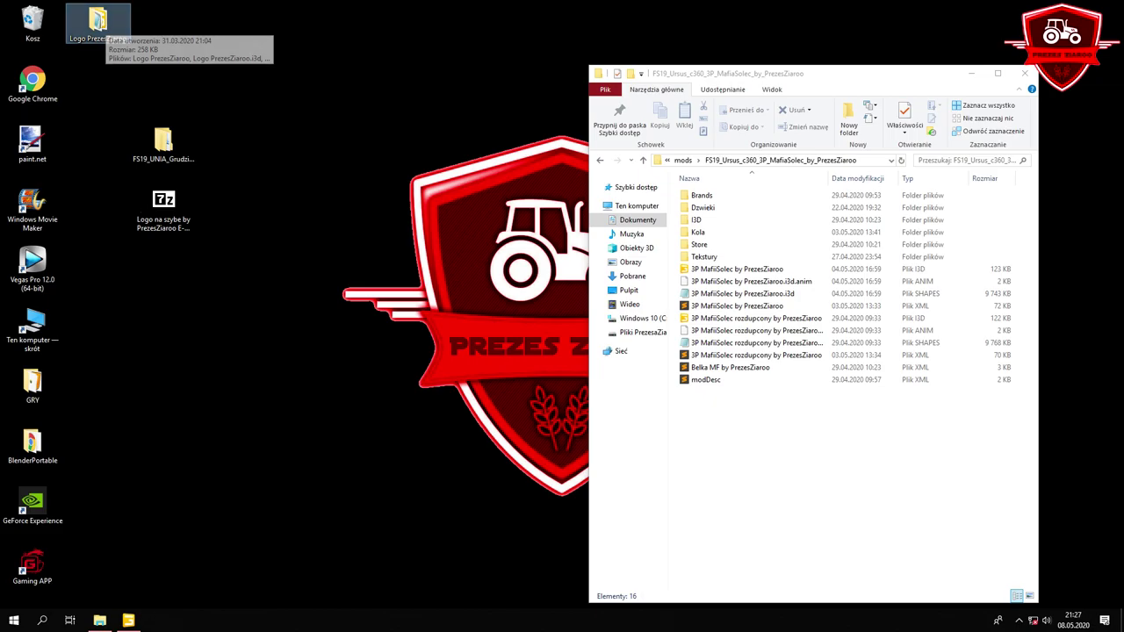
{"action": "left_click", "coordinate": [129, 621]}
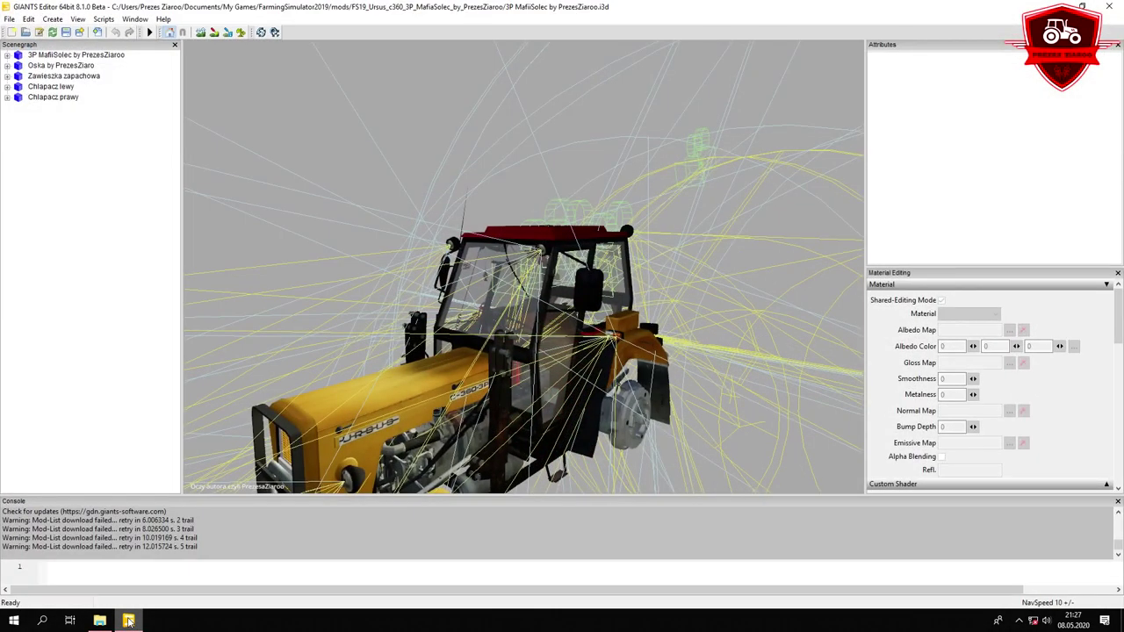
{"action": "left_click", "coordinate": [128, 620]}
{"action": "left_click_drag", "start_coordinate": [97, 25], "coordinate": [777, 443]}
{"action": "left_click_drag", "start_coordinate": [768, 400], "coordinate": [736, 203]}
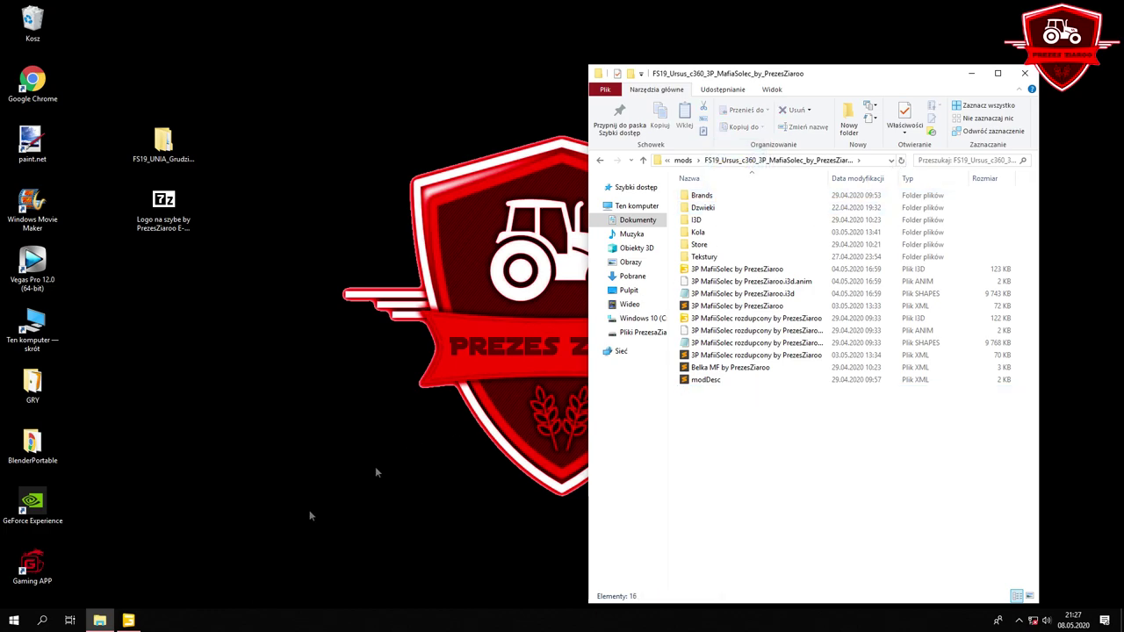
In GIANTS Editor, import Logo PrezesZiaroo.i3d from the mod's Dzwieki/Logo PrezesZiaroo folder into the tractor scene
{"action": "left_click", "coordinate": [128, 621]}
{"action": "left_click", "coordinate": [90, 33]}
{"action": "left_click_drag", "start_coordinate": [187, 46], "coordinate": [364, 91]}
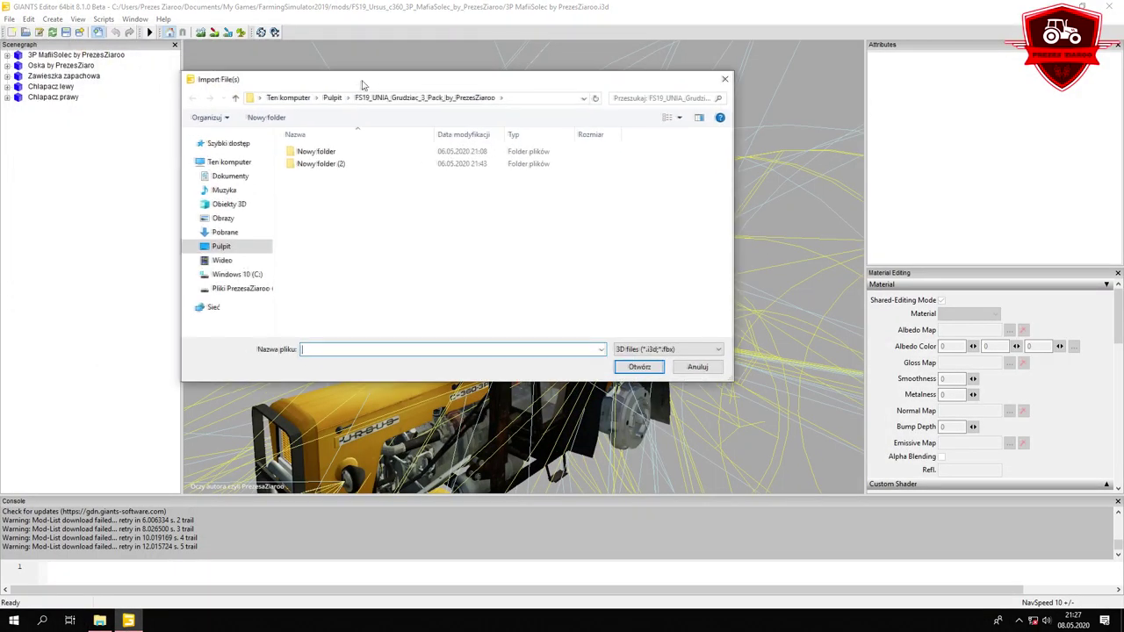
{"action": "left_click", "coordinate": [221, 246]}
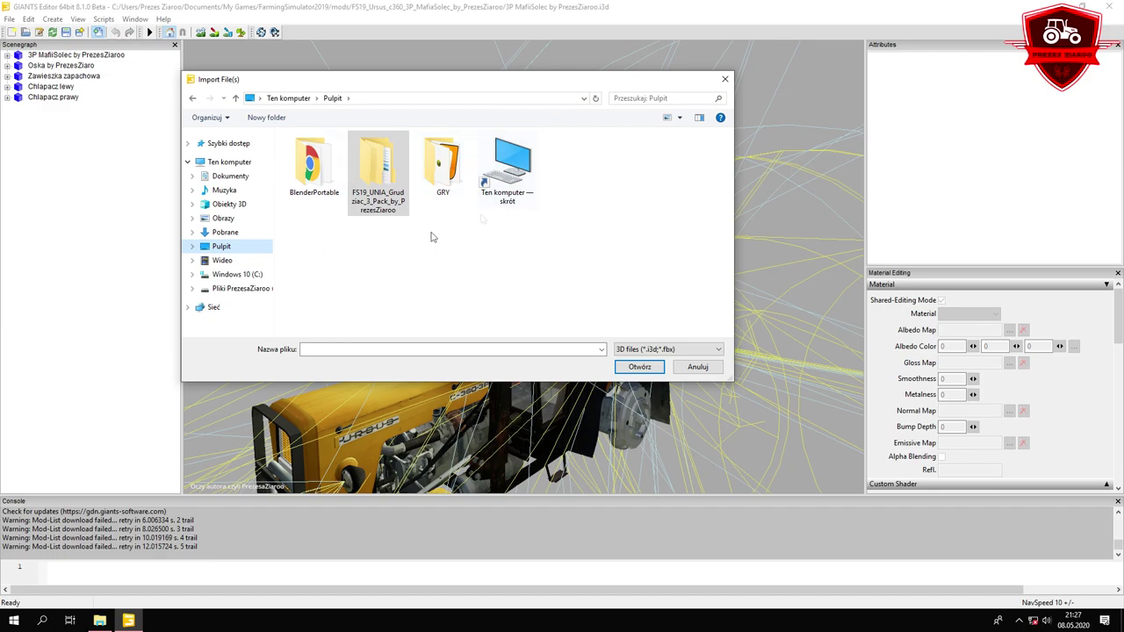
{"action": "left_click", "coordinate": [230, 177]}
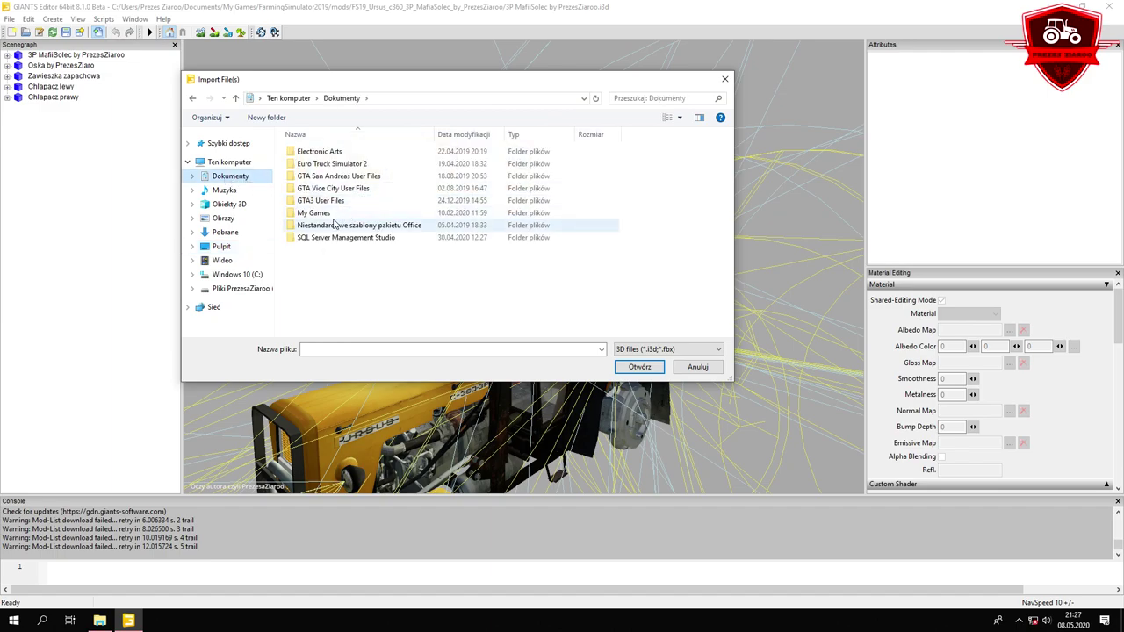
{"action": "double_click", "coordinate": [315, 212]}
{"action": "double_click", "coordinate": [360, 188]}
{"action": "double_click", "coordinate": [357, 175]}
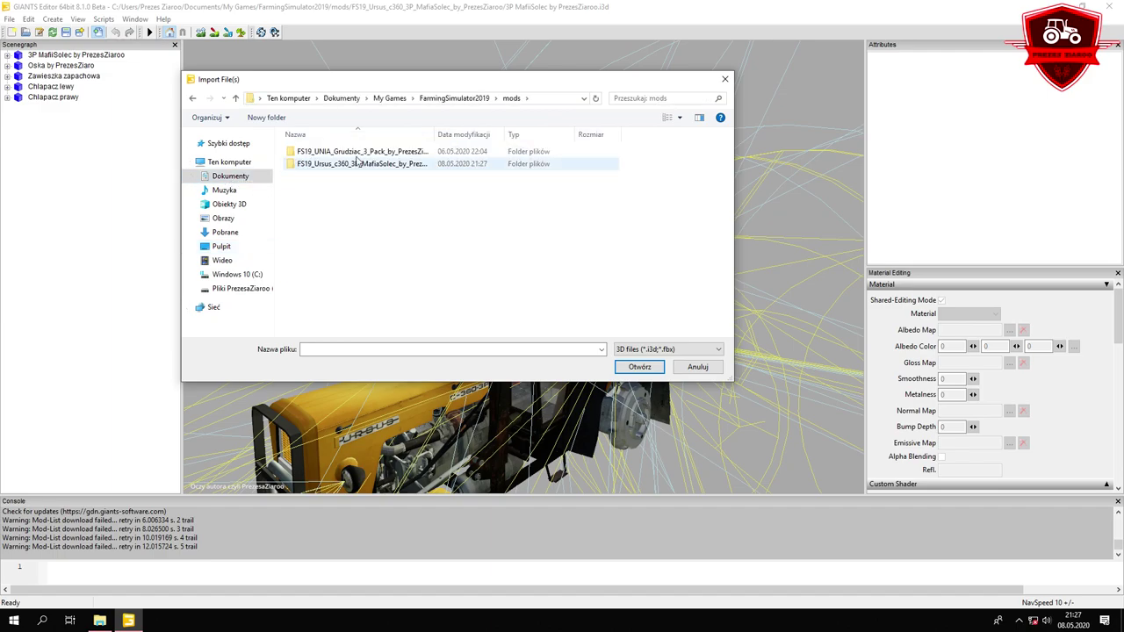
{"action": "double_click", "coordinate": [355, 164]}
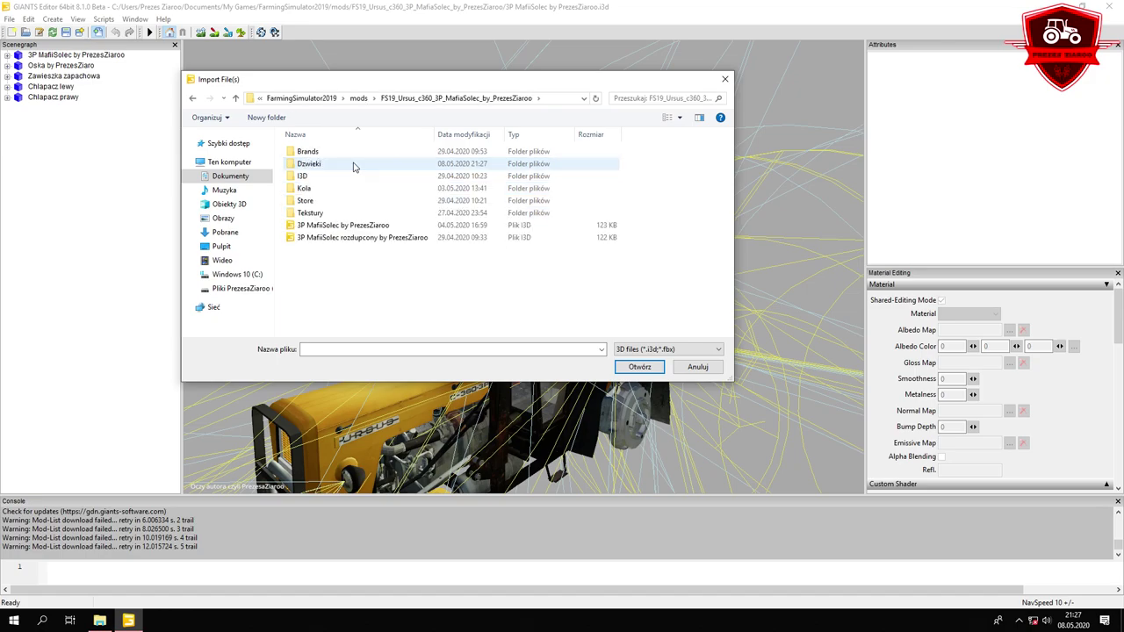
{"action": "double_click", "coordinate": [310, 164]}
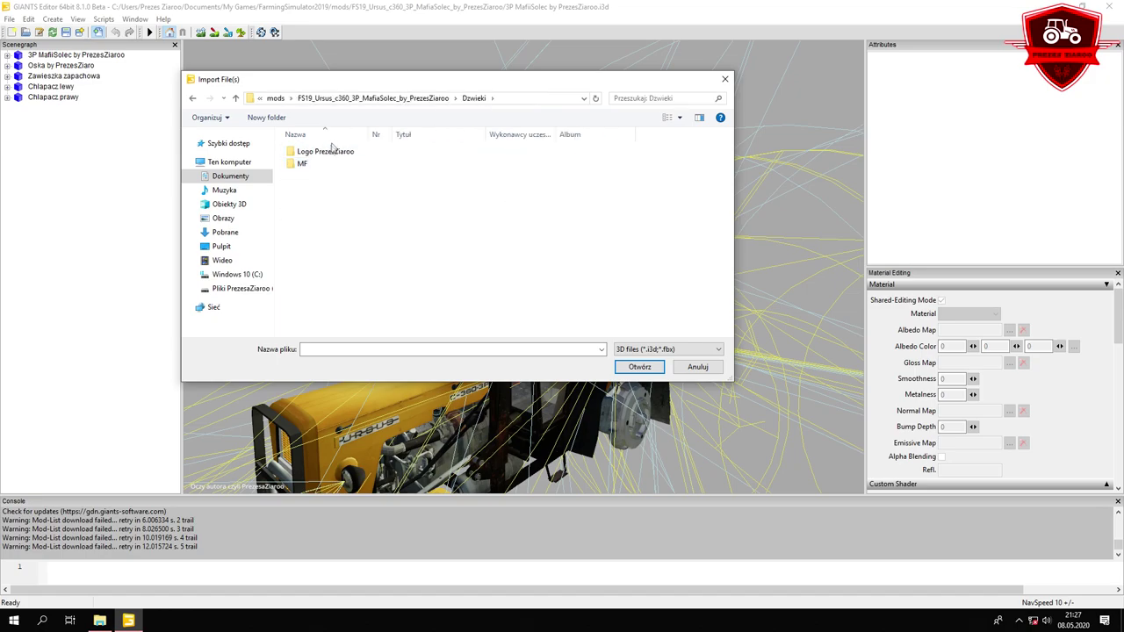
{"action": "double_click", "coordinate": [334, 154]}
{"action": "double_click", "coordinate": [333, 154]}
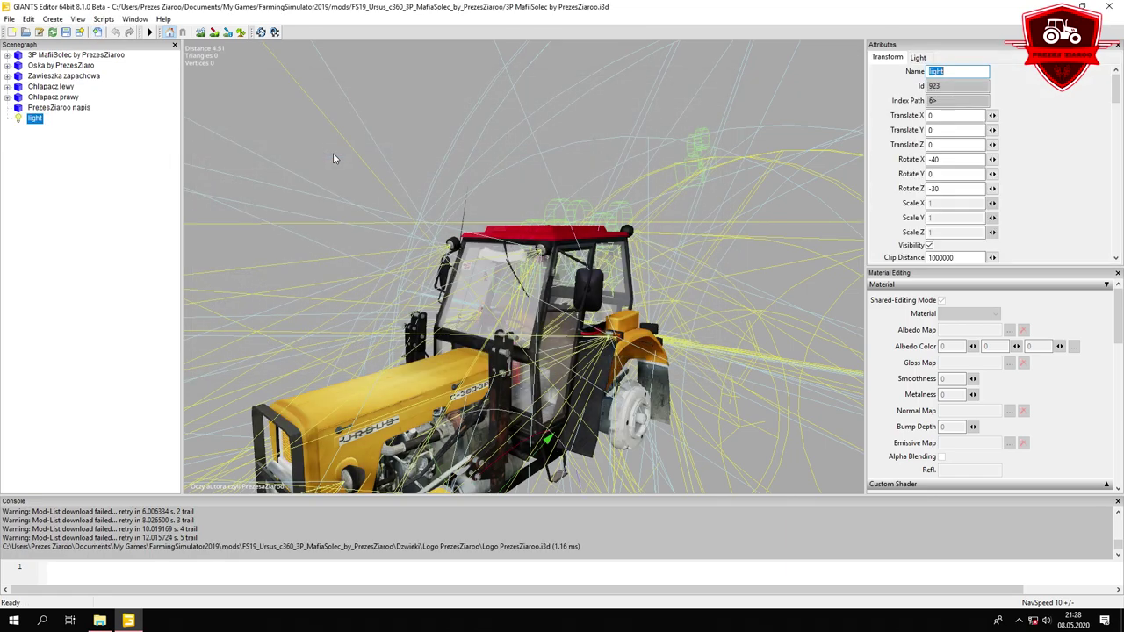
Delete the light object that came with the imported logo from the scene
{"action": "scroll", "coordinate": [294, 255], "scroll_direction": "down", "scroll_amount": 6}
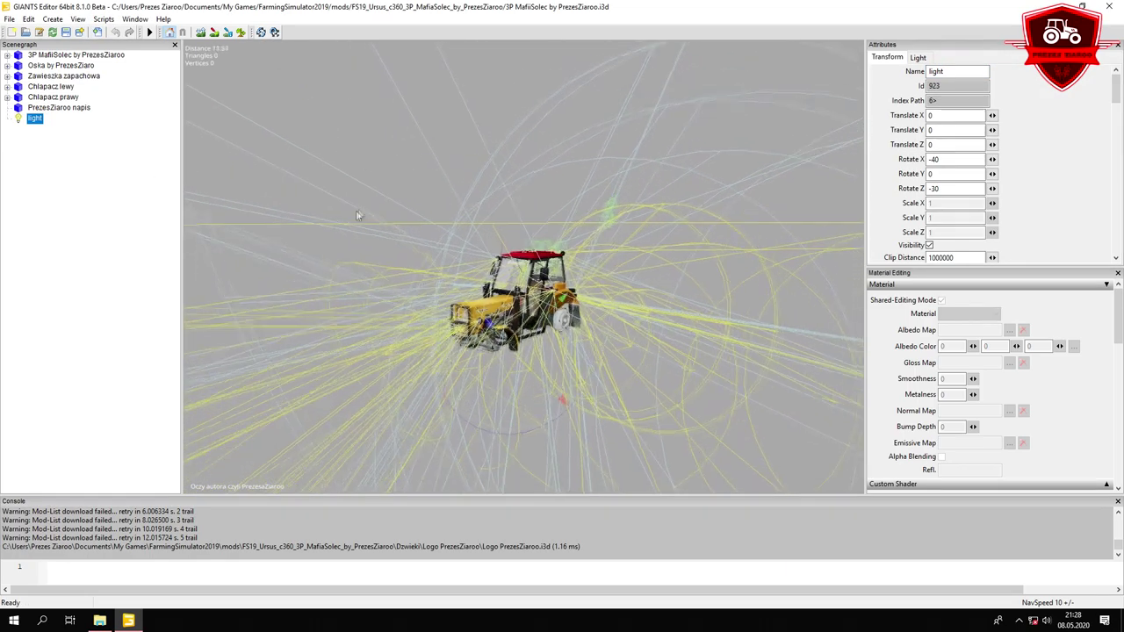
{"action": "scroll", "coordinate": [414, 186], "scroll_direction": "up", "scroll_amount": 5}
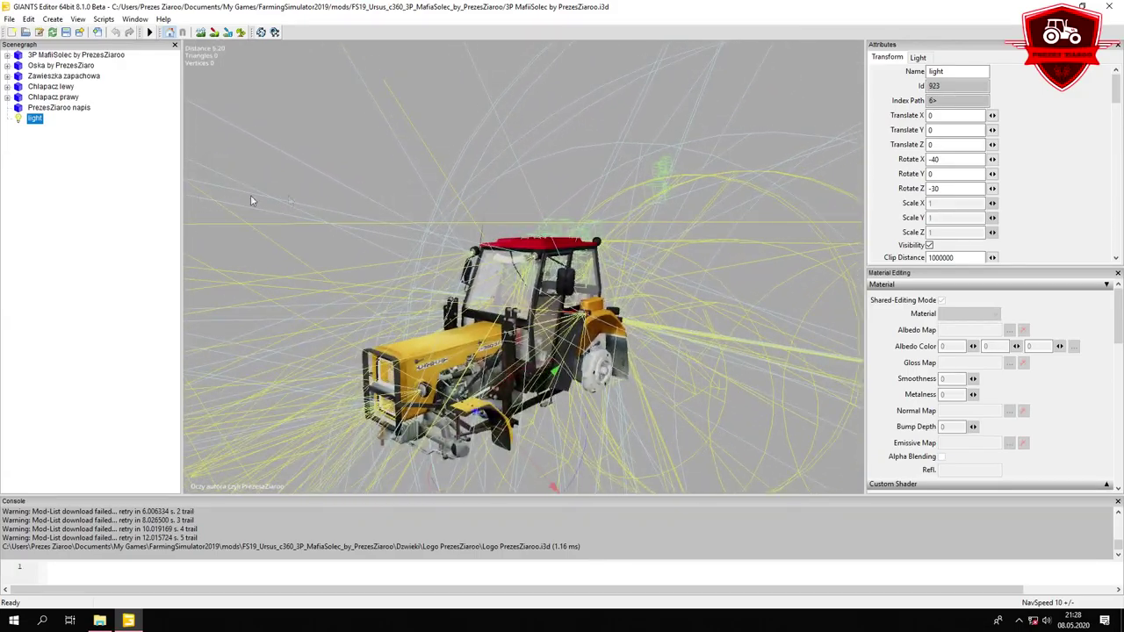
{"action": "left_click", "coordinate": [120, 184]}
{"action": "left_click", "coordinate": [35, 121]}
{"action": "left_click", "coordinate": [29, 19]}
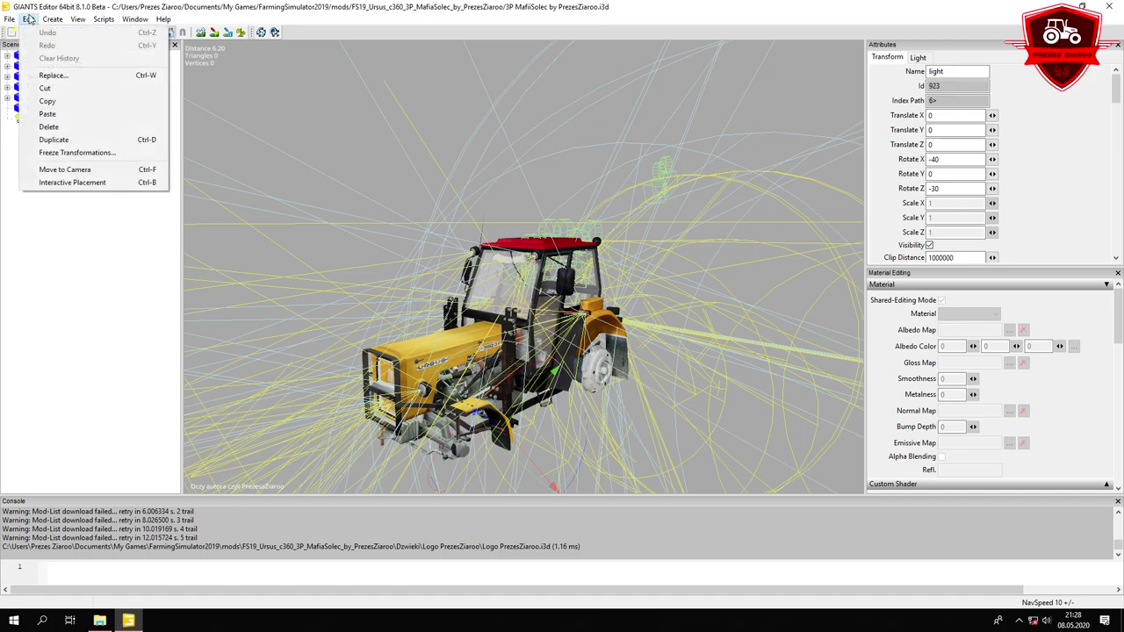
{"action": "left_click", "coordinate": [48, 128]}
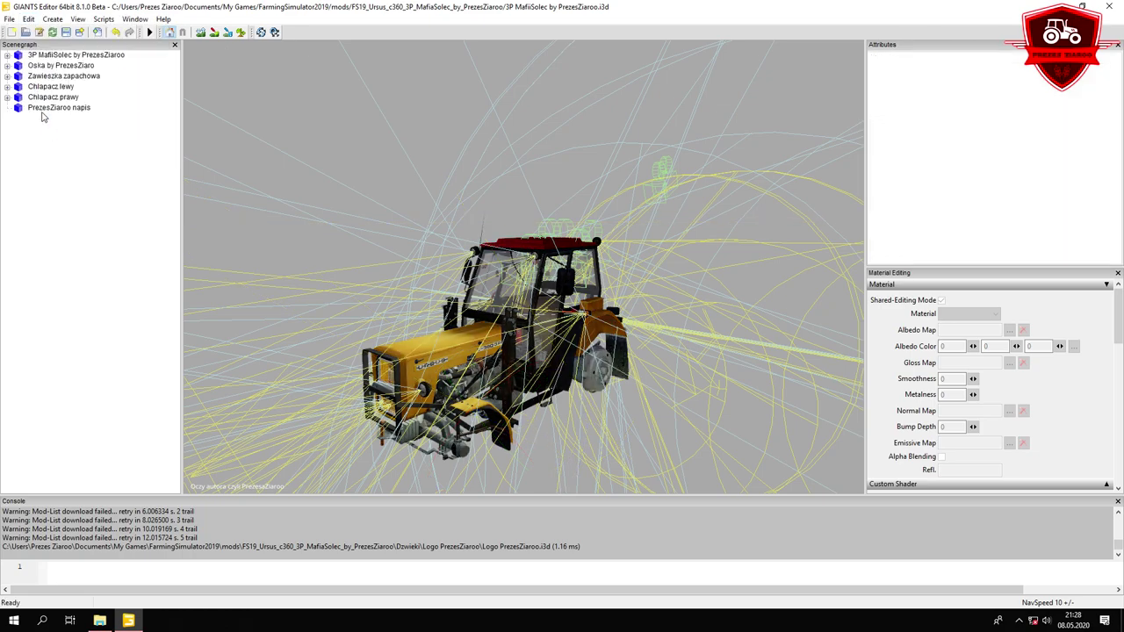
Frame the imported PrezesZiaroo napis object beneath the tractor and cut it from the top level of the scene
{"action": "left_click", "coordinate": [41, 111]}
{"action": "key", "text": "f"}
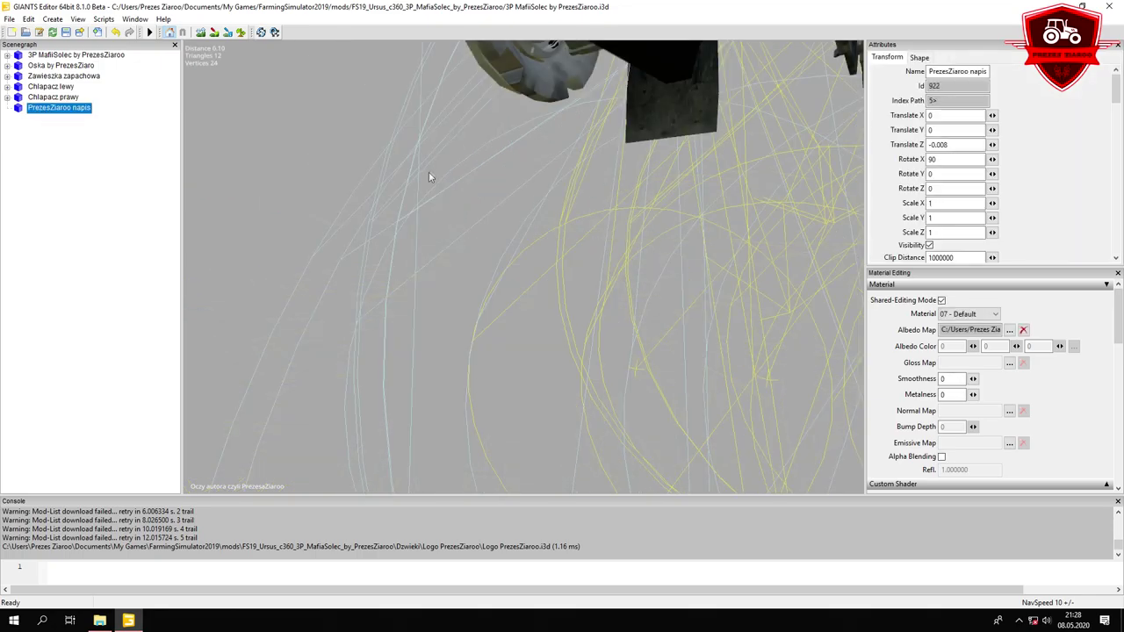
{"action": "left_click_drag", "start_coordinate": [401, 151], "coordinate": [530, 222]}
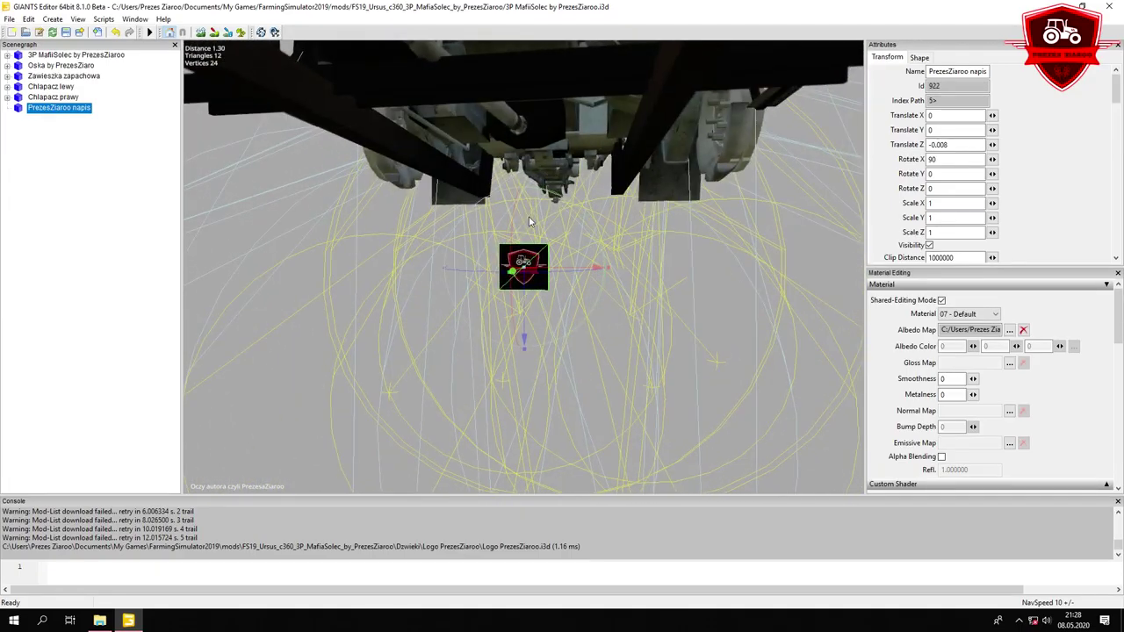
{"action": "left_click", "coordinate": [29, 18]}
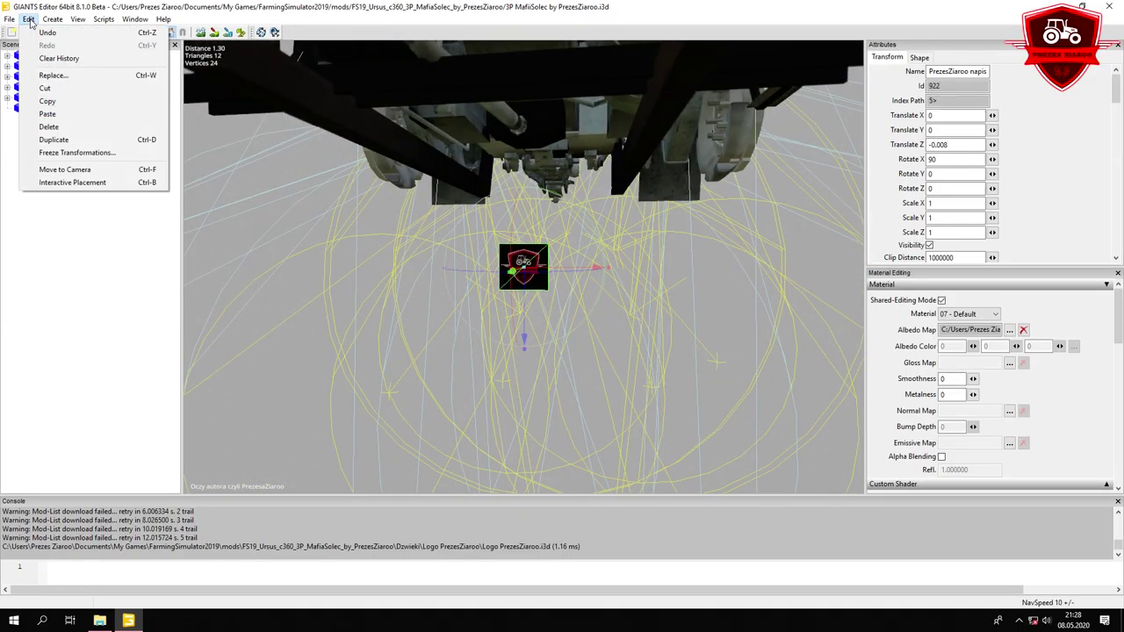
{"action": "left_click", "coordinate": [46, 88]}
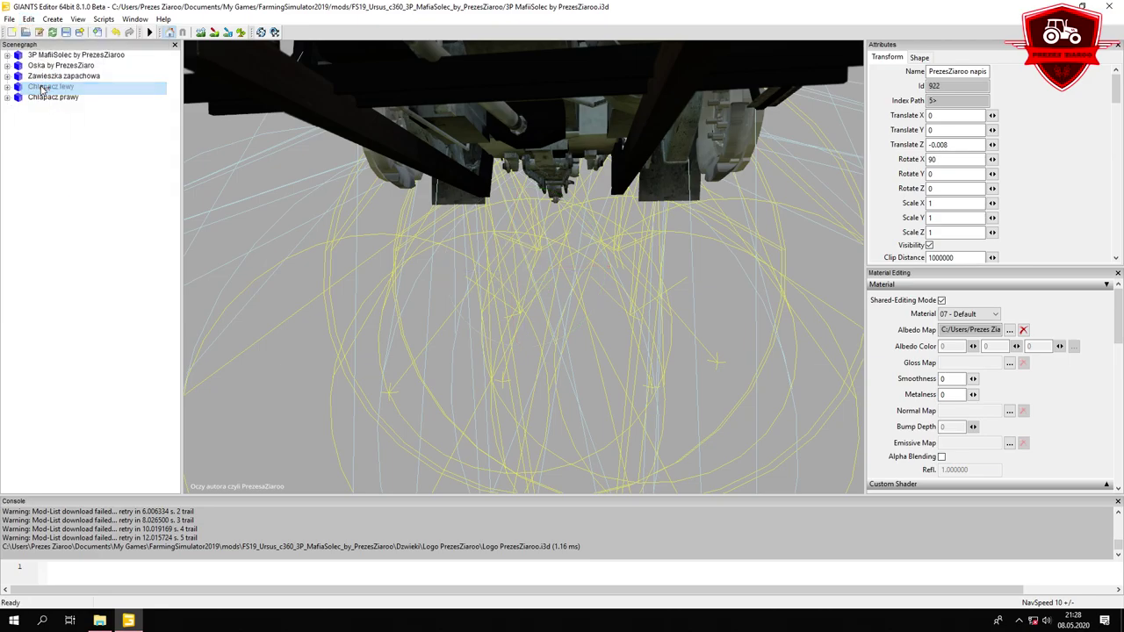
Paste the cut PrezesZiaroo napis object into the Zaczepy group of the 3P MafiiSolec tractor
{"action": "left_click", "coordinate": [30, 54]}
{"action": "key", "text": "f"}
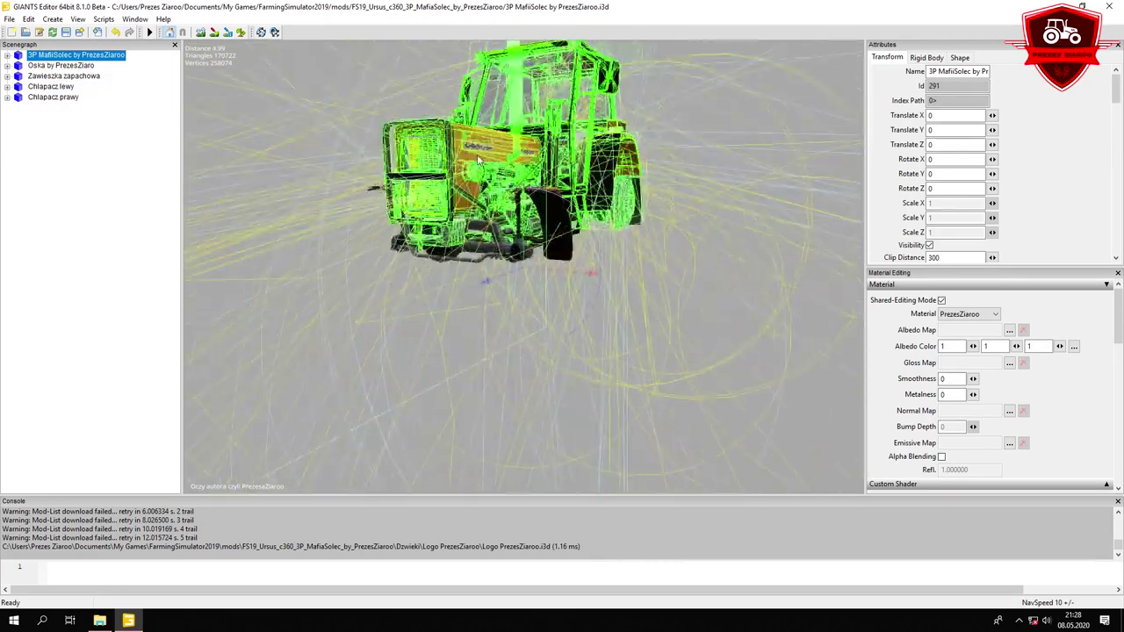
{"action": "key", "text": "Escape"}
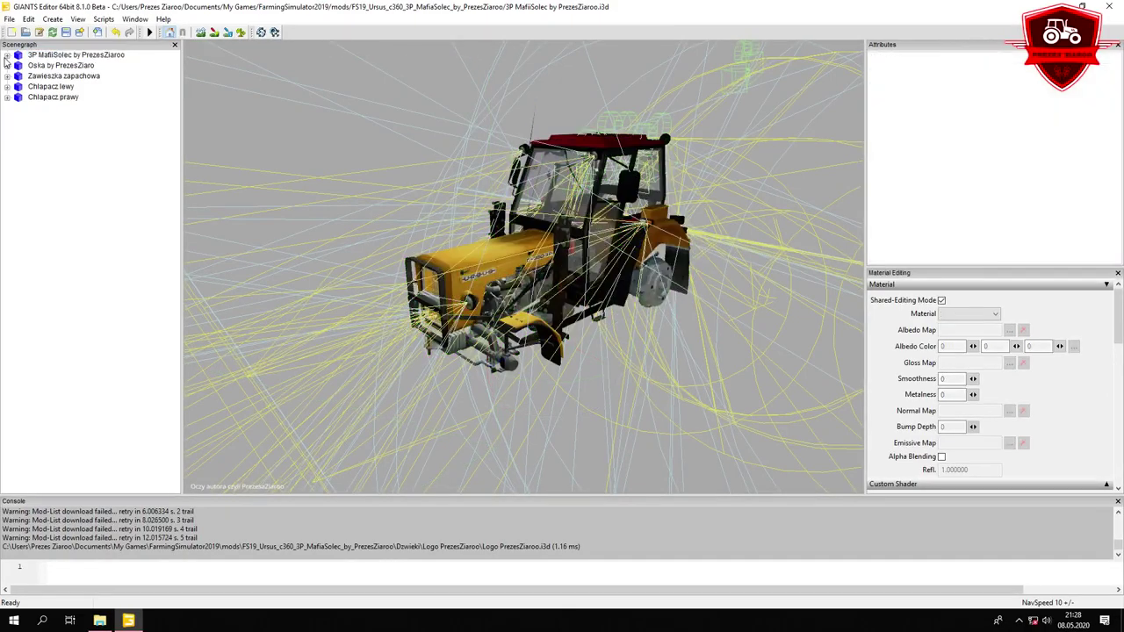
{"action": "left_click", "coordinate": [8, 56]}
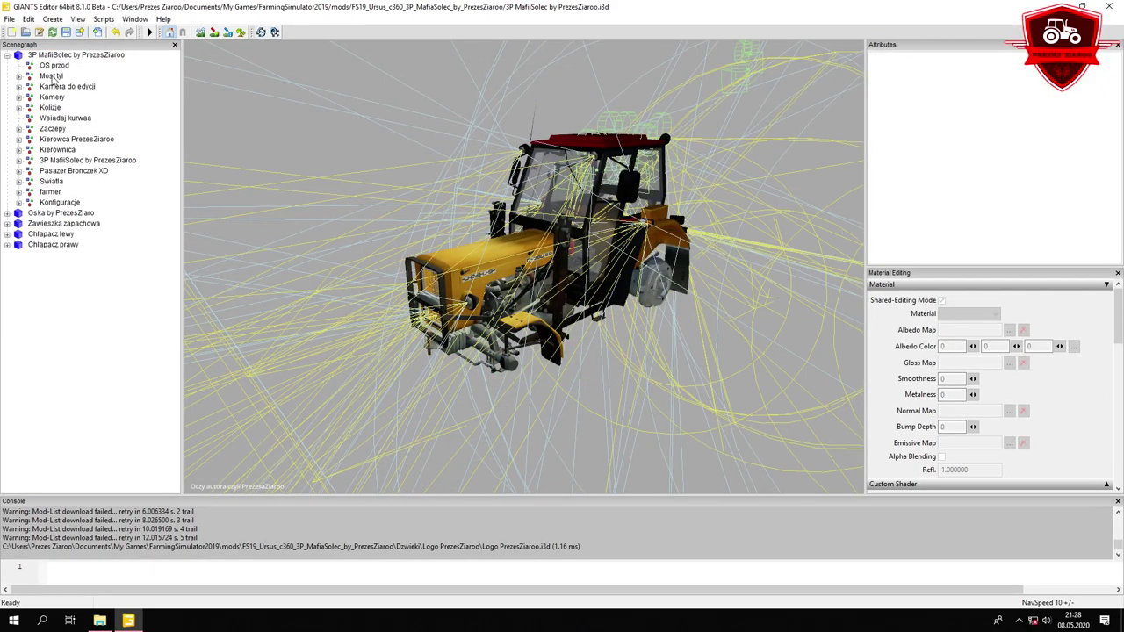
{"action": "left_click", "coordinate": [52, 77]}
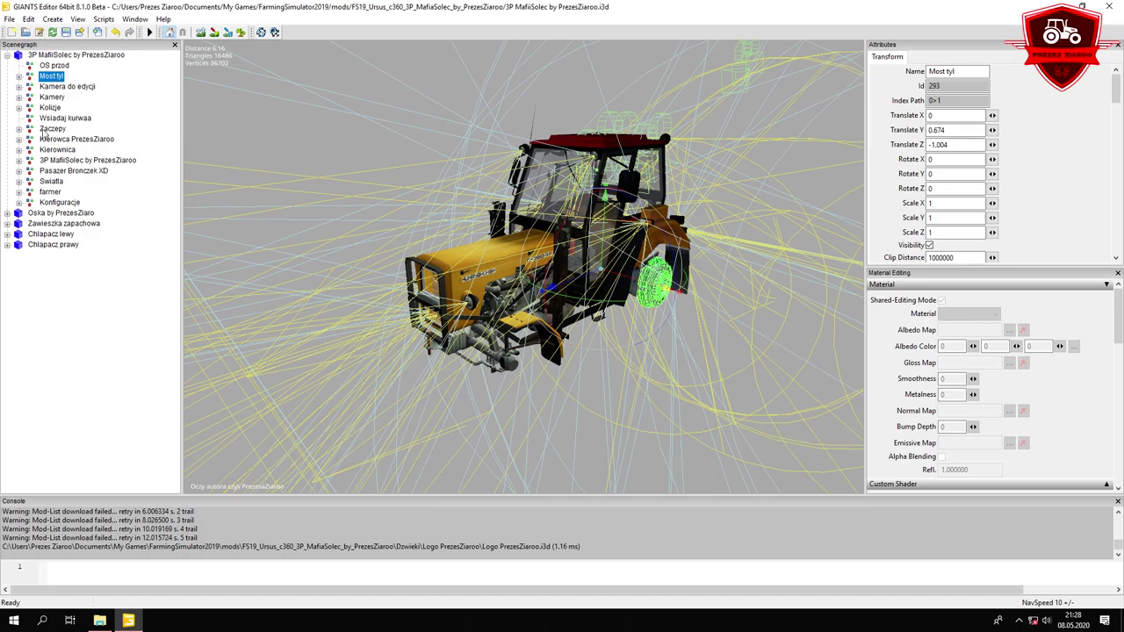
{"action": "left_click", "coordinate": [45, 129]}
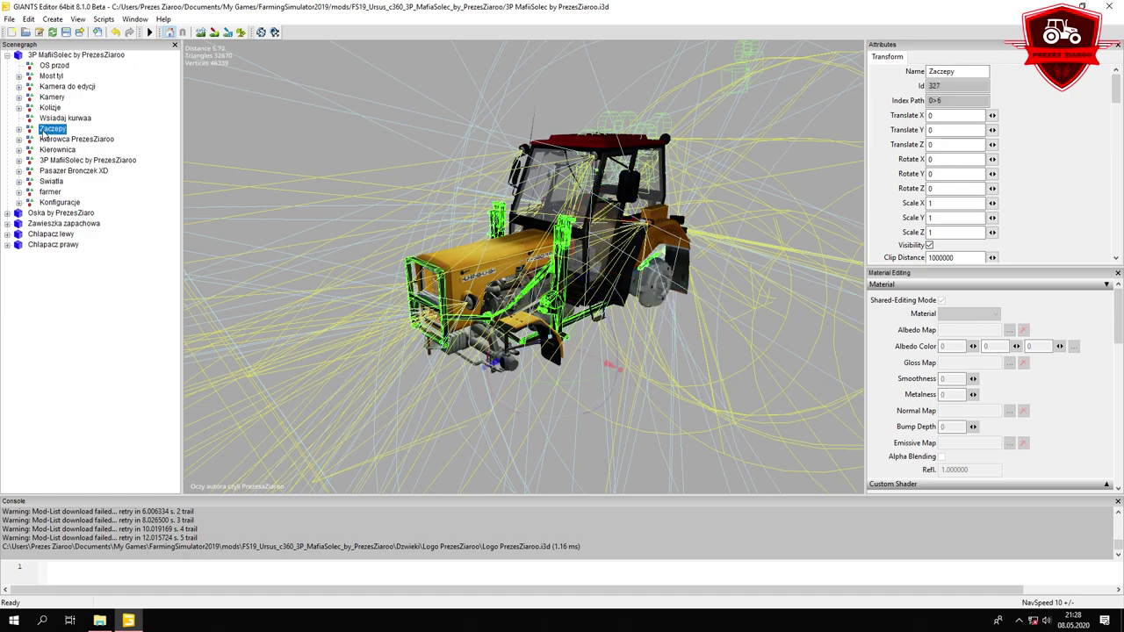
{"action": "left_click", "coordinate": [19, 129]}
{"action": "left_click", "coordinate": [29, 18]}
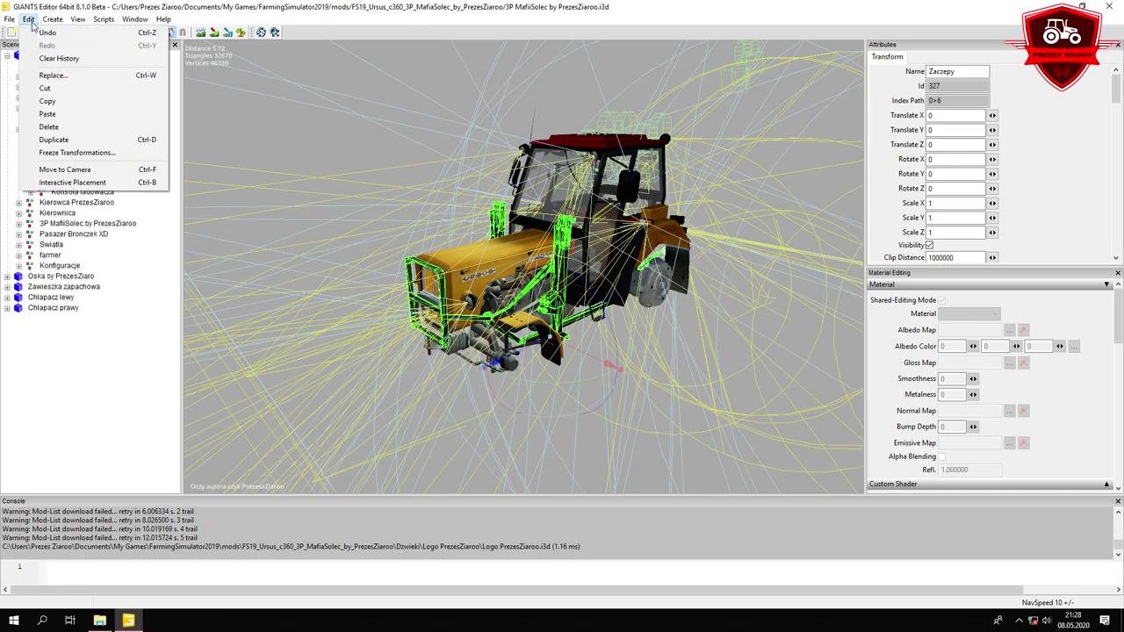
{"action": "left_click", "coordinate": [53, 113]}
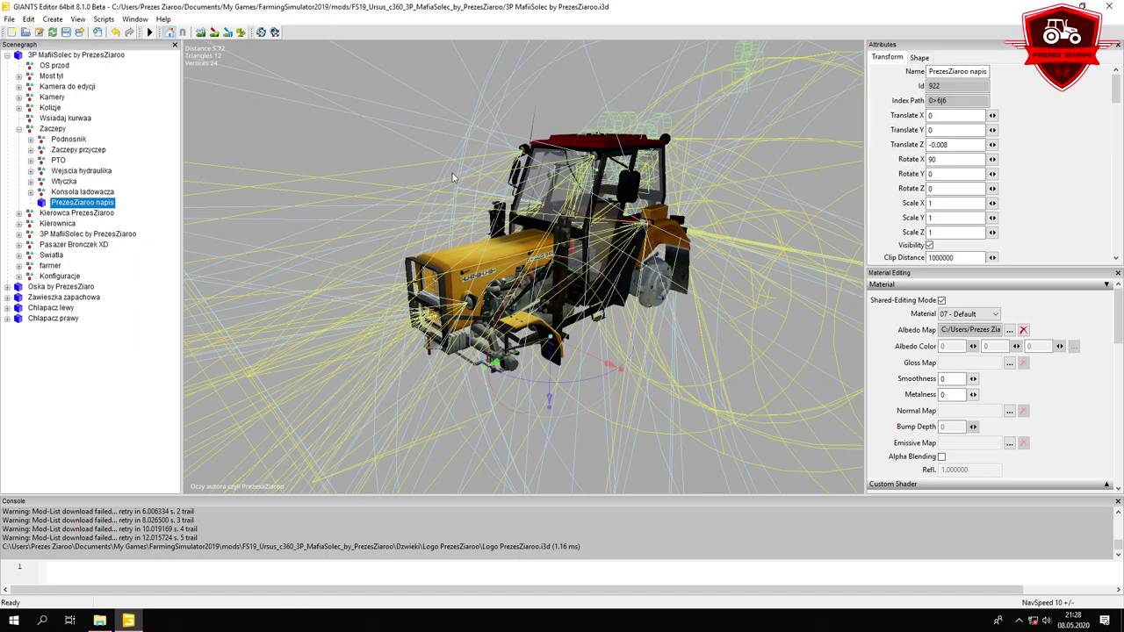
Examine the existing PrezesZiaroo napis object in the Kabina Czeska group and how it sits on the windshield
{"action": "left_click", "coordinate": [56, 235]}
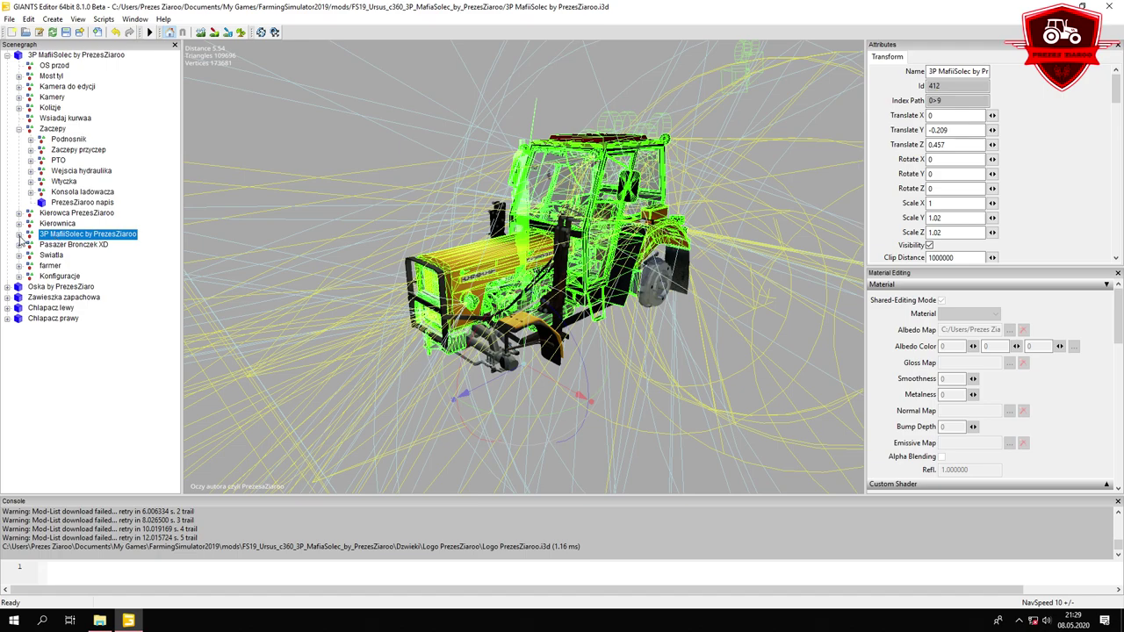
{"action": "left_click", "coordinate": [19, 235]}
{"action": "left_click", "coordinate": [56, 256]}
{"action": "left_click", "coordinate": [42, 256]}
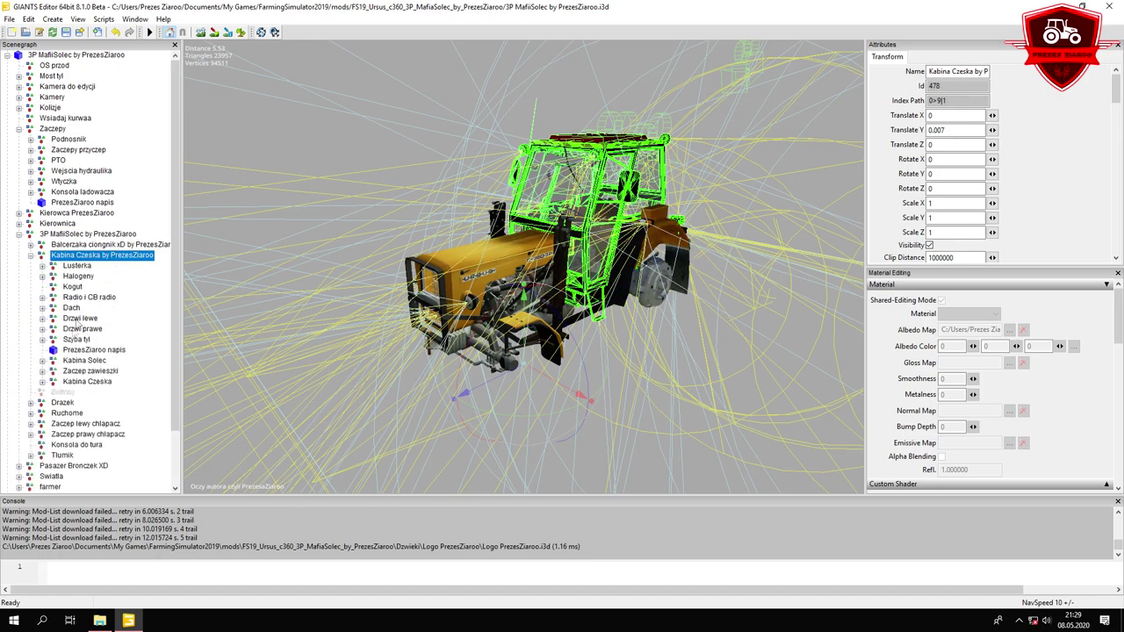
{"action": "left_click", "coordinate": [78, 351]}
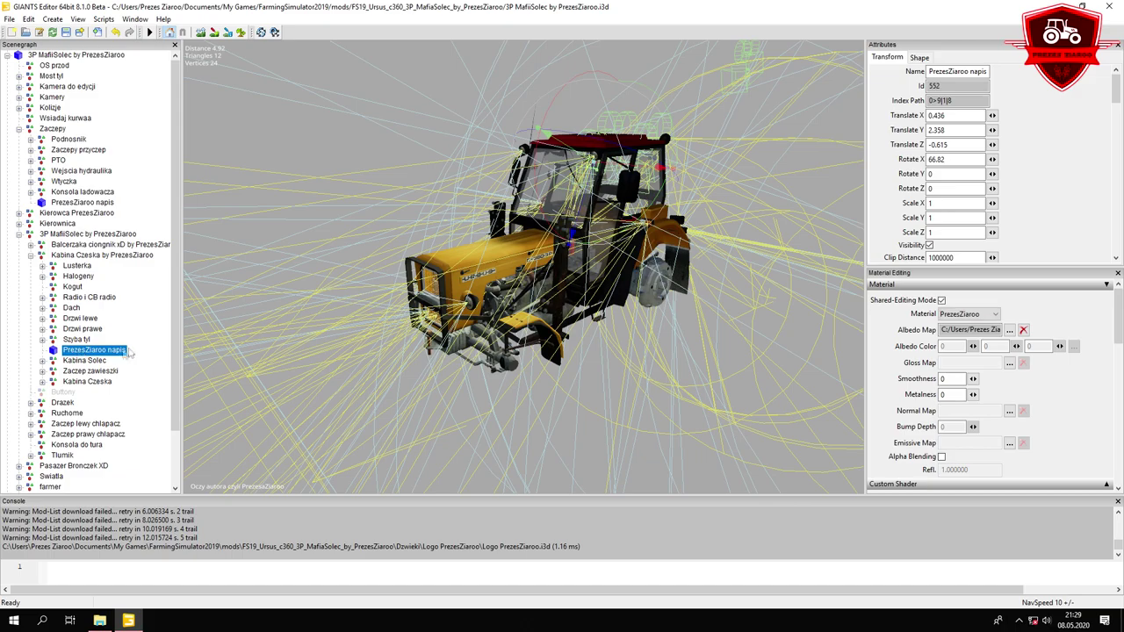
{"action": "left_click_drag", "start_coordinate": [560, 136], "coordinate": [560, 132]}
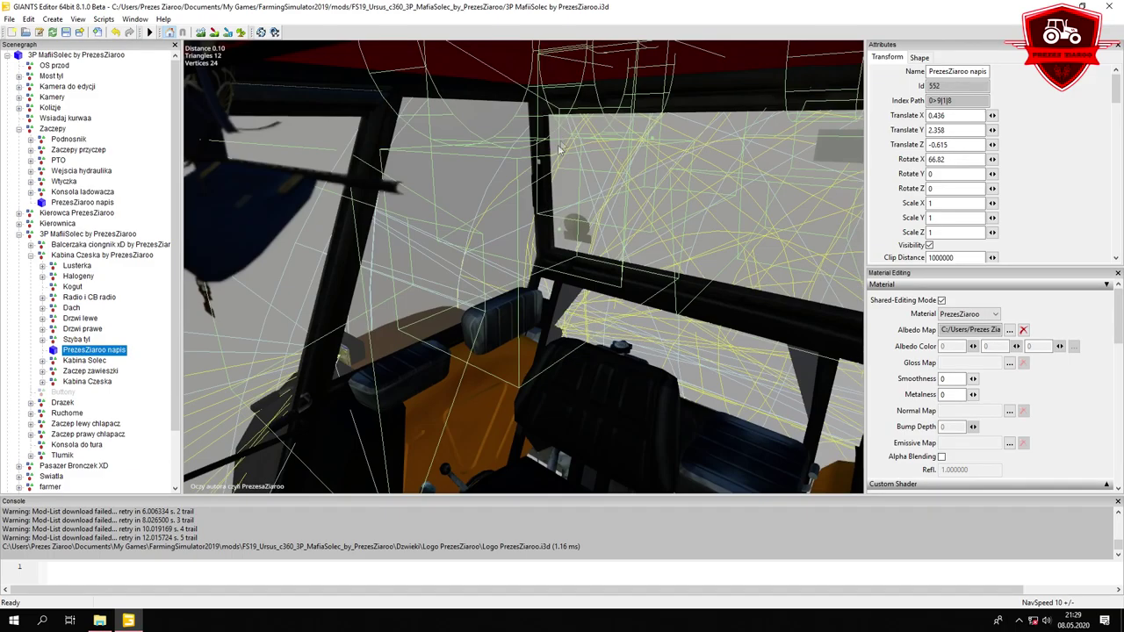
{"action": "key", "text": "f"}
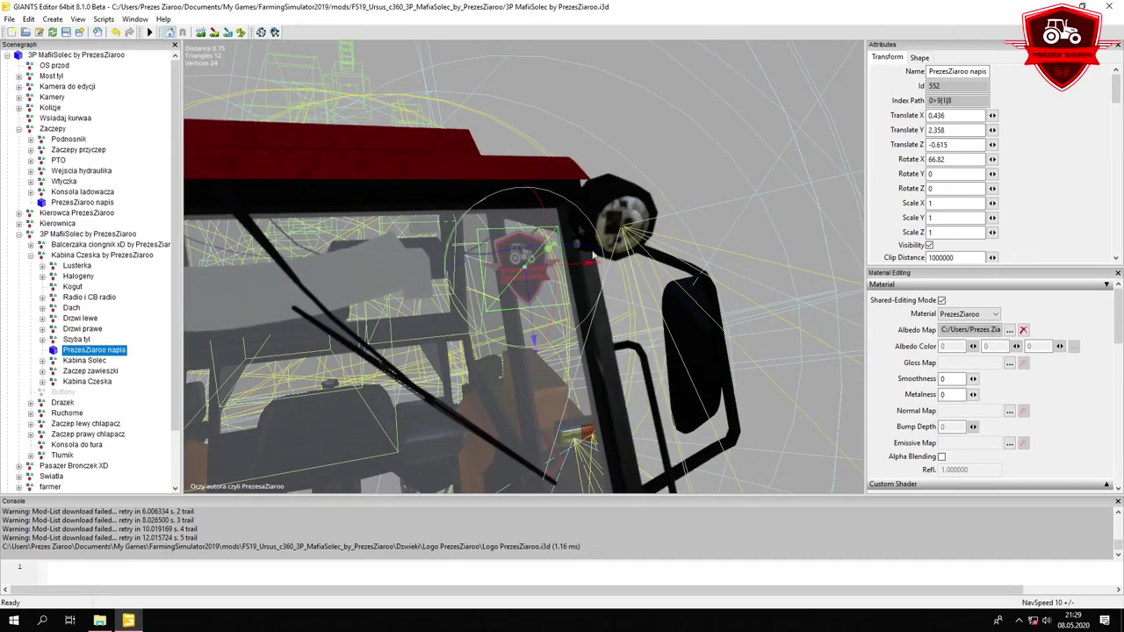
{"action": "left_click", "coordinate": [19, 235]}
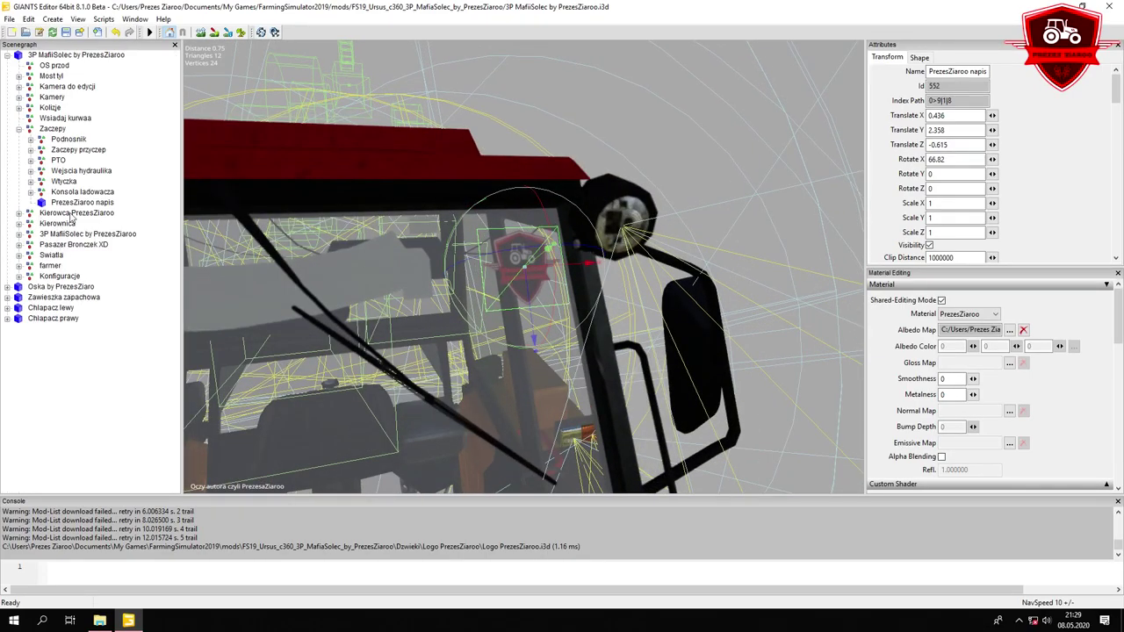
Raise the pasted PrezesZiaroo napis logo in the Zaczepy group to cab height, at about Y 1.938
{"action": "left_click", "coordinate": [81, 203]}
{"action": "scroll", "coordinate": [553, 202], "scroll_direction": "down", "scroll_amount": 5}
{"action": "left_click_drag", "start_coordinate": [546, 205], "coordinate": [439, 255]}
{"action": "key", "text": "f"}
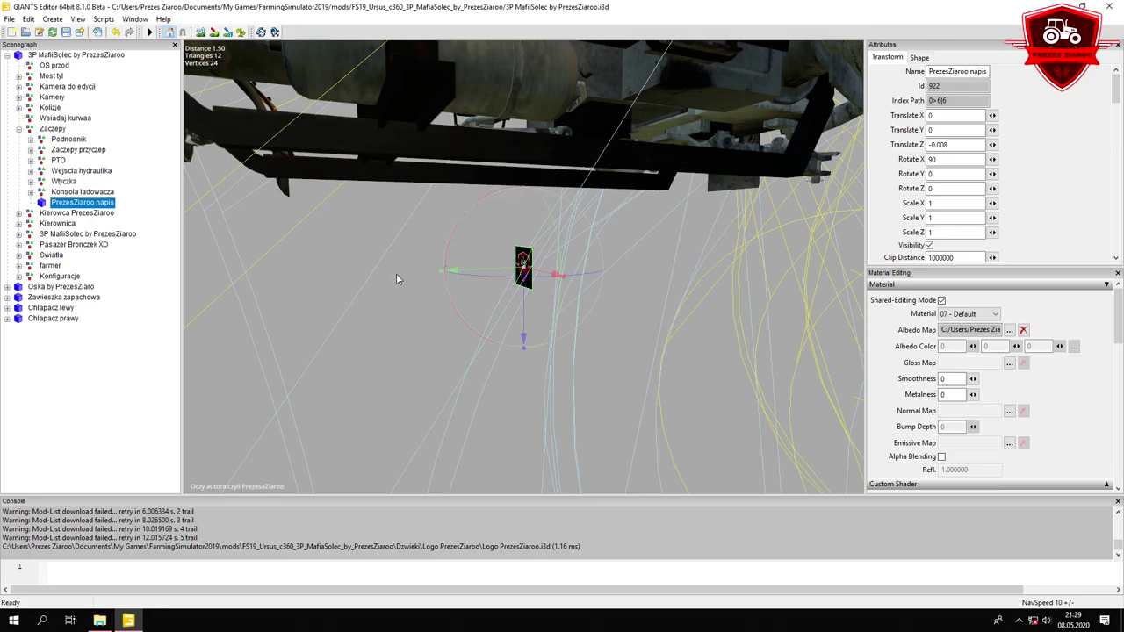
{"action": "scroll", "coordinate": [526, 239], "scroll_direction": "down", "scroll_amount": 6}
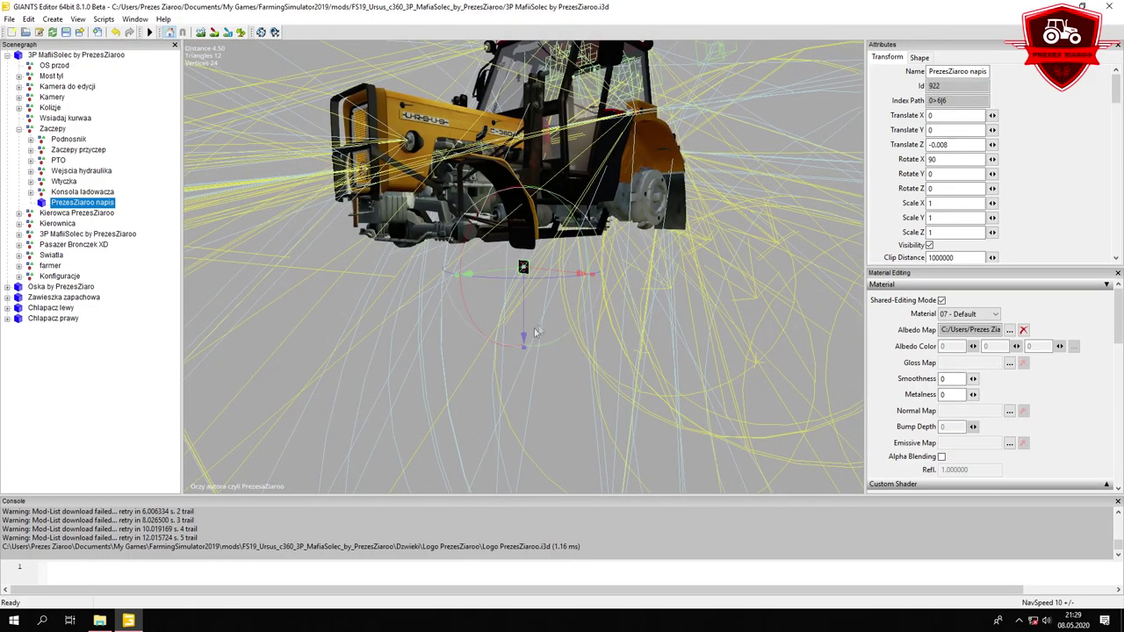
{"action": "left_click_drag", "start_coordinate": [521, 323], "coordinate": [541, 133]}
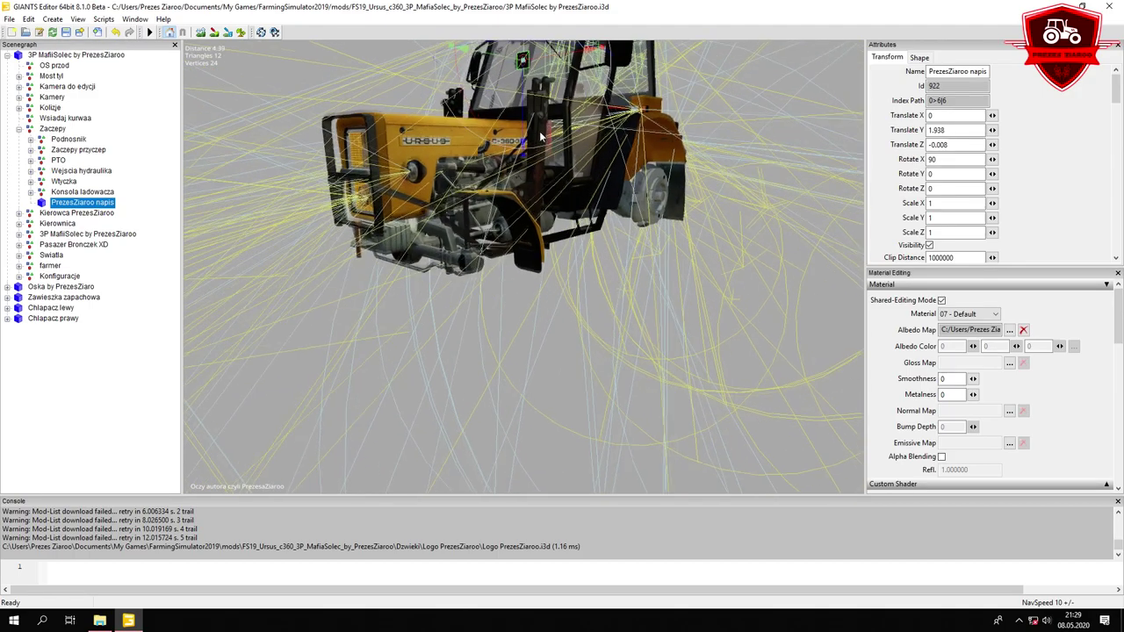
{"action": "key", "text": "f"}
{"action": "scroll", "coordinate": [620, 186], "scroll_direction": "down", "scroll_amount": 3}
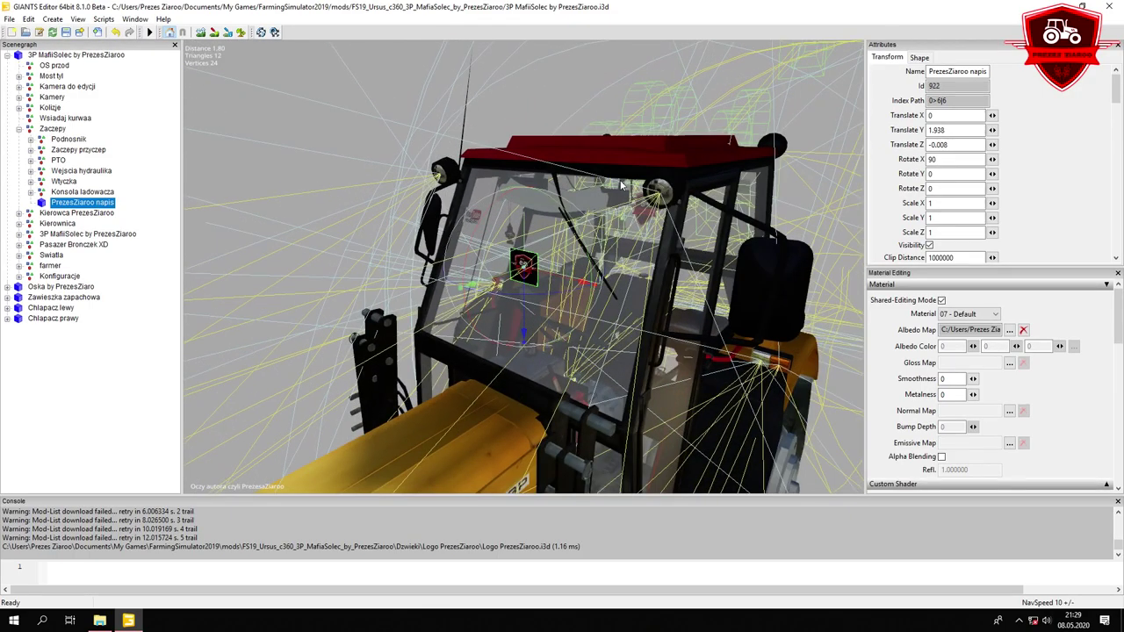
Move the logo sideways to about X 0.429, below the existing windshield logo
{"action": "scroll", "coordinate": [620, 186], "scroll_direction": "up", "scroll_amount": 3}
{"action": "key", "text": "f"}
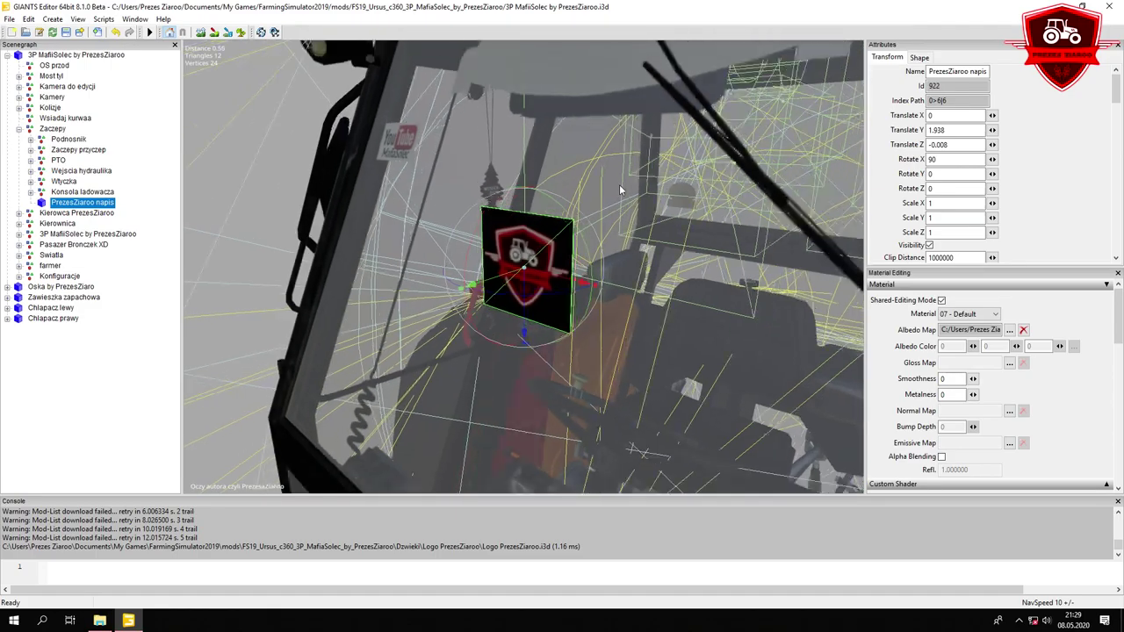
{"action": "scroll", "coordinate": [549, 250], "scroll_direction": "down", "scroll_amount": 3}
{"action": "left_click_drag", "start_coordinate": [545, 265], "coordinate": [725, 280]}
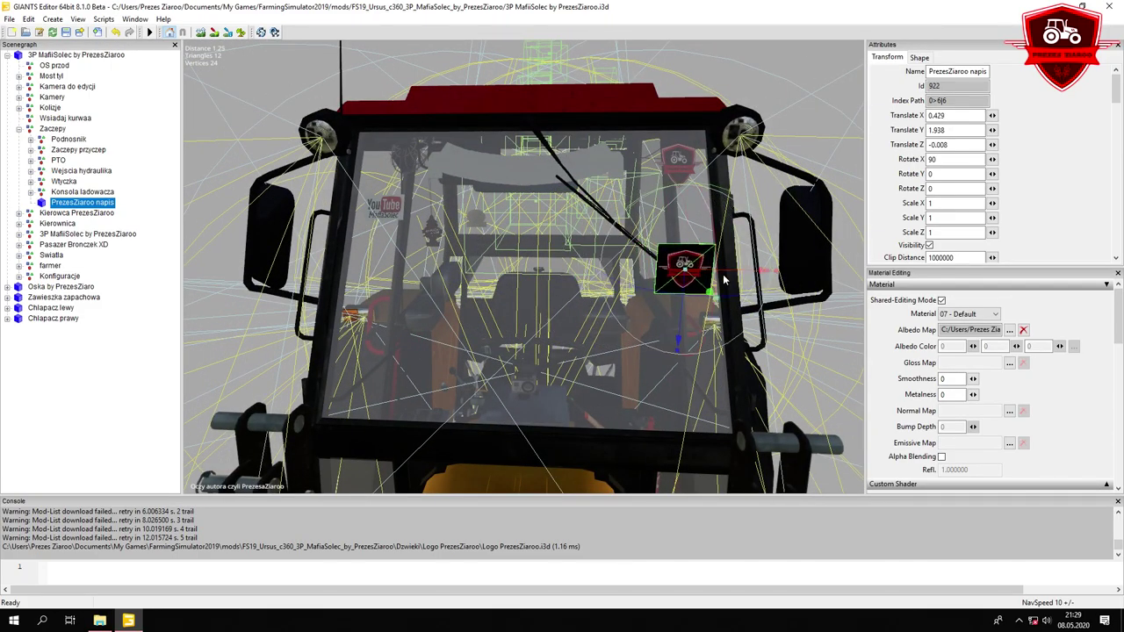
{"action": "key", "text": "f"}
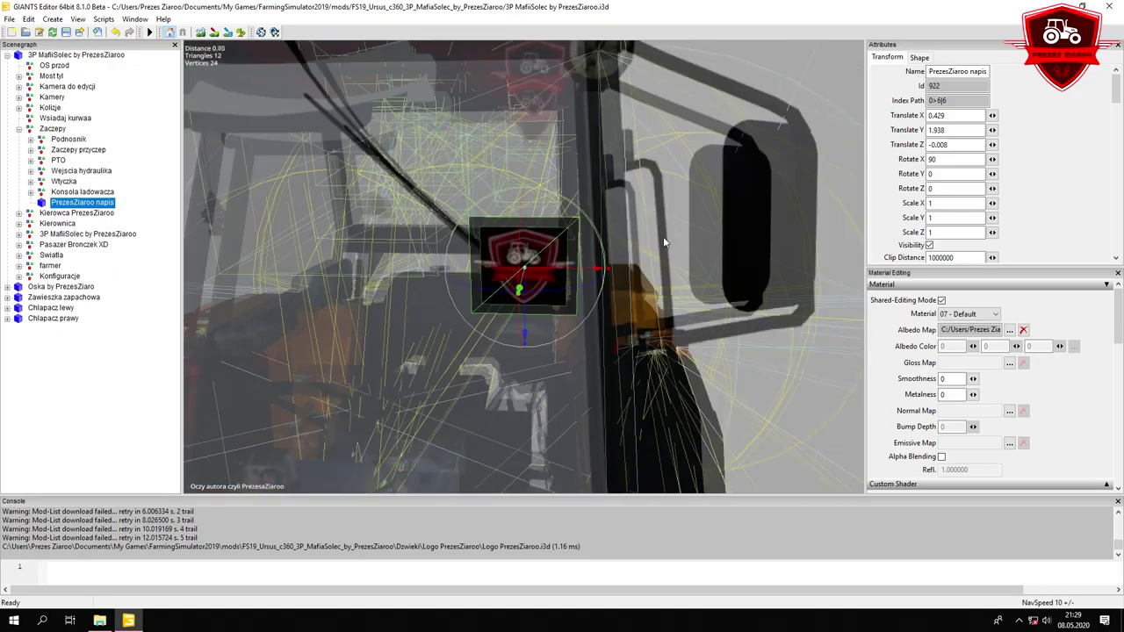
Shift the logo back to about Z -0.053 and tilt it to about 66.837 around X to follow the windshield's slope
{"action": "scroll", "coordinate": [663, 237], "scroll_direction": "down", "scroll_amount": 2}
{"action": "left_click_drag", "start_coordinate": [662, 239], "coordinate": [469, 276]}
{"action": "scroll", "coordinate": [468, 276], "scroll_direction": "up", "scroll_amount": 3}
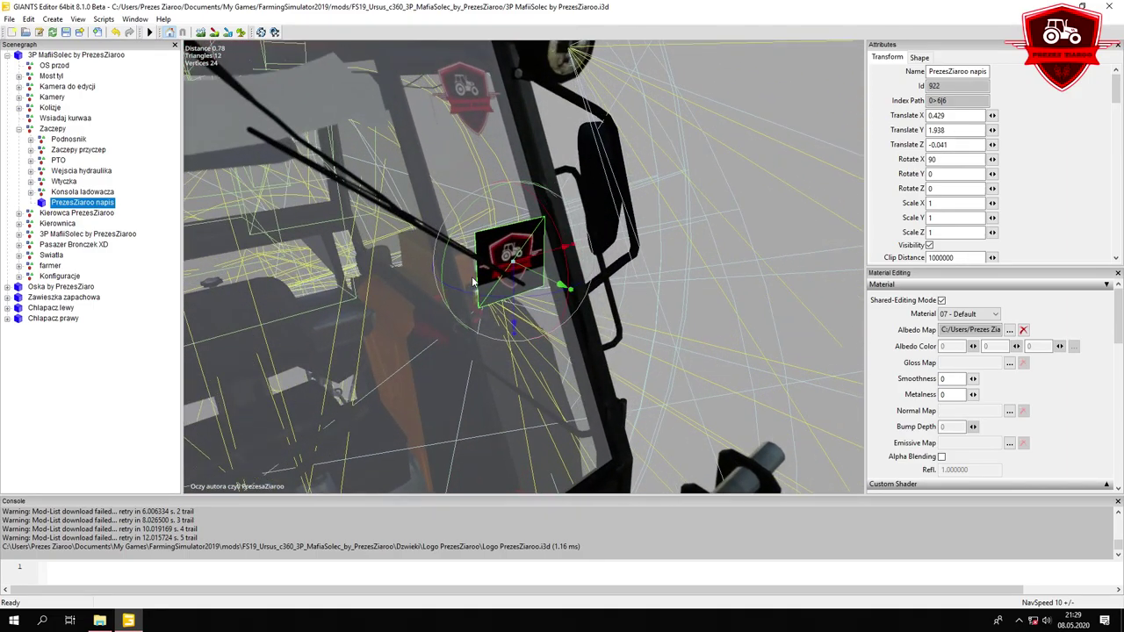
{"action": "scroll", "coordinate": [474, 282], "scroll_direction": "up", "scroll_amount": 1}
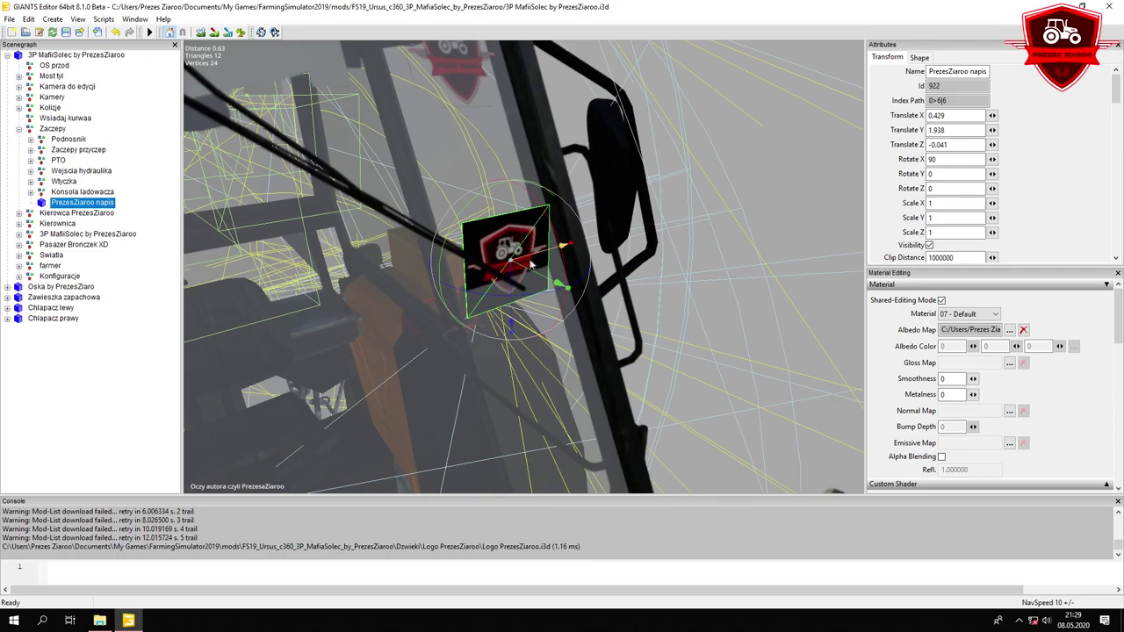
{"action": "left_click_drag", "start_coordinate": [546, 285], "coordinate": [532, 274]}
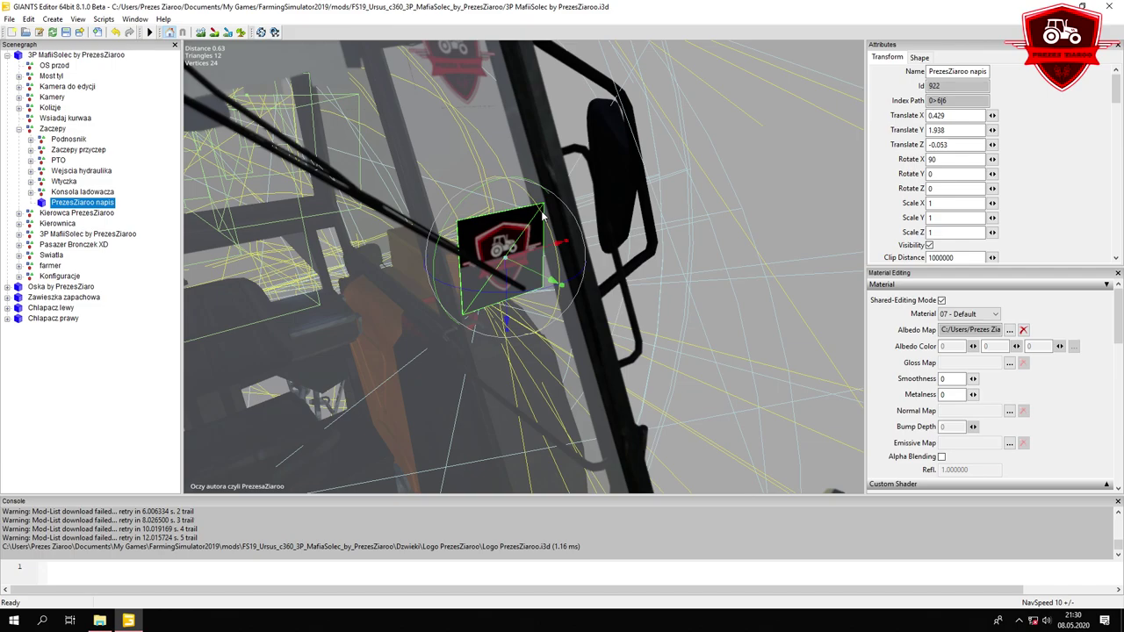
{"action": "left_click_drag", "start_coordinate": [542, 214], "coordinate": [524, 182]}
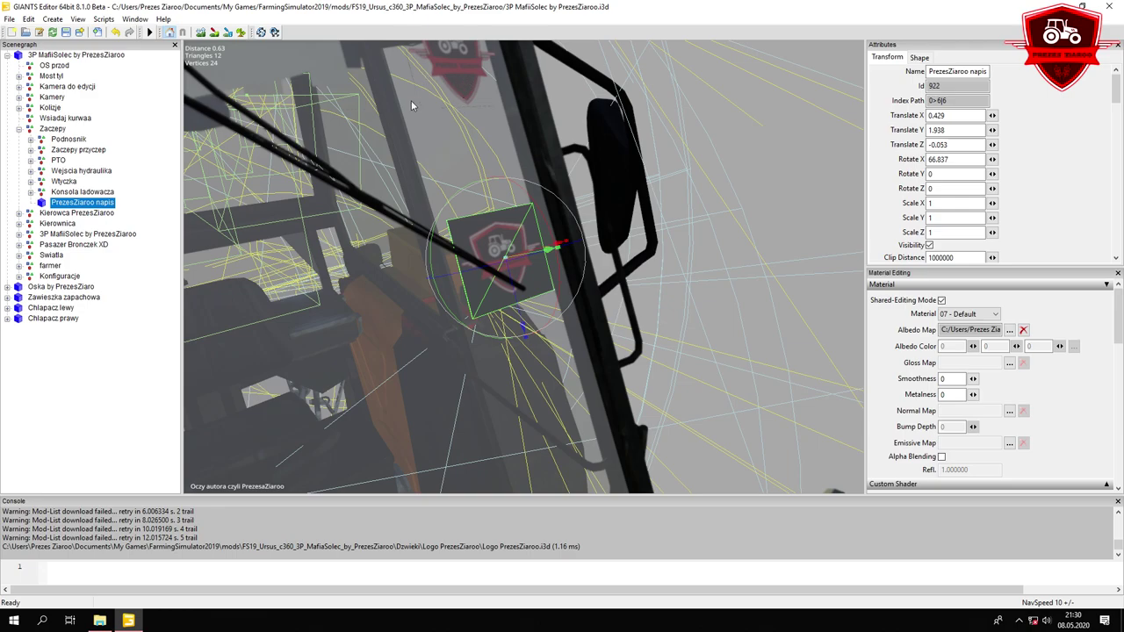
Slide the logo up the windshield into its upper corner, to about X 0.435, Y 2.211, Z -0.168
{"action": "left_click_drag", "start_coordinate": [411, 100], "coordinate": [479, 174]}
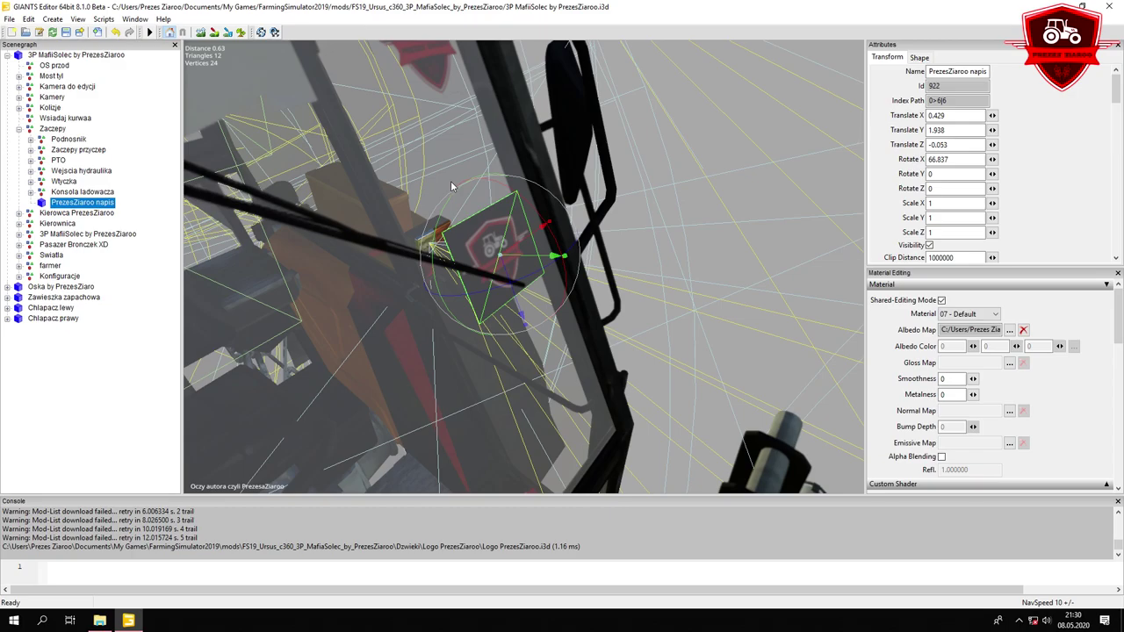
{"action": "left_click", "coordinate": [530, 260]}
{"action": "left_click_drag", "start_coordinate": [530, 260], "coordinate": [479, 162]}
{"action": "scroll", "coordinate": [549, 195], "scroll_direction": "down", "scroll_amount": 5}
{"action": "scroll", "coordinate": [563, 246], "scroll_direction": "up", "scroll_amount": 5}
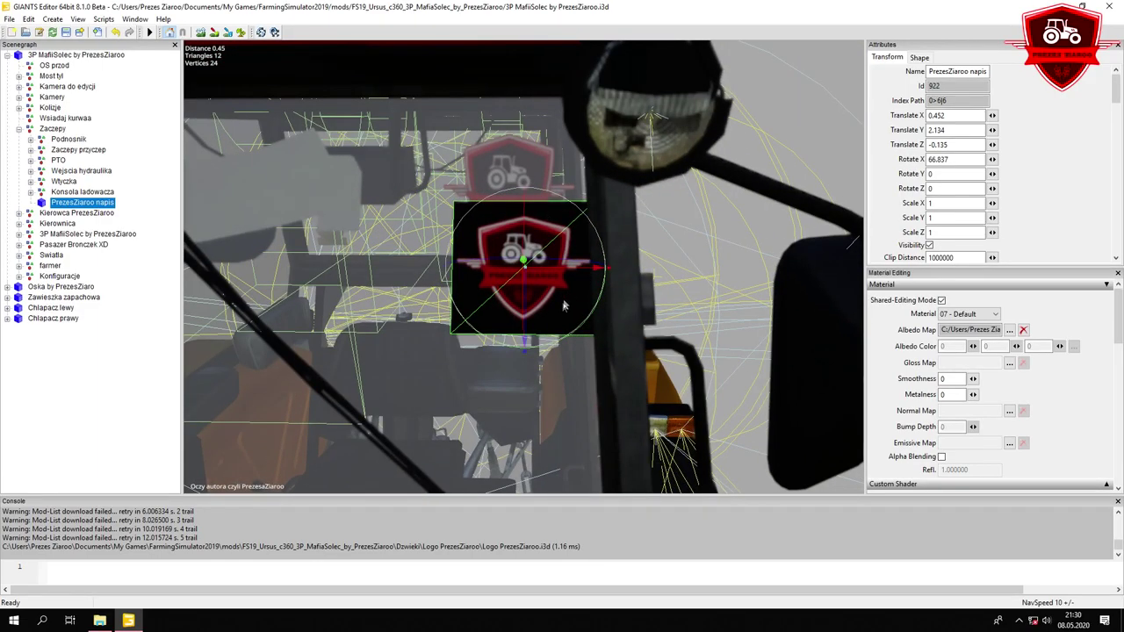
{"action": "left_click_drag", "start_coordinate": [567, 264], "coordinate": [578, 277]}
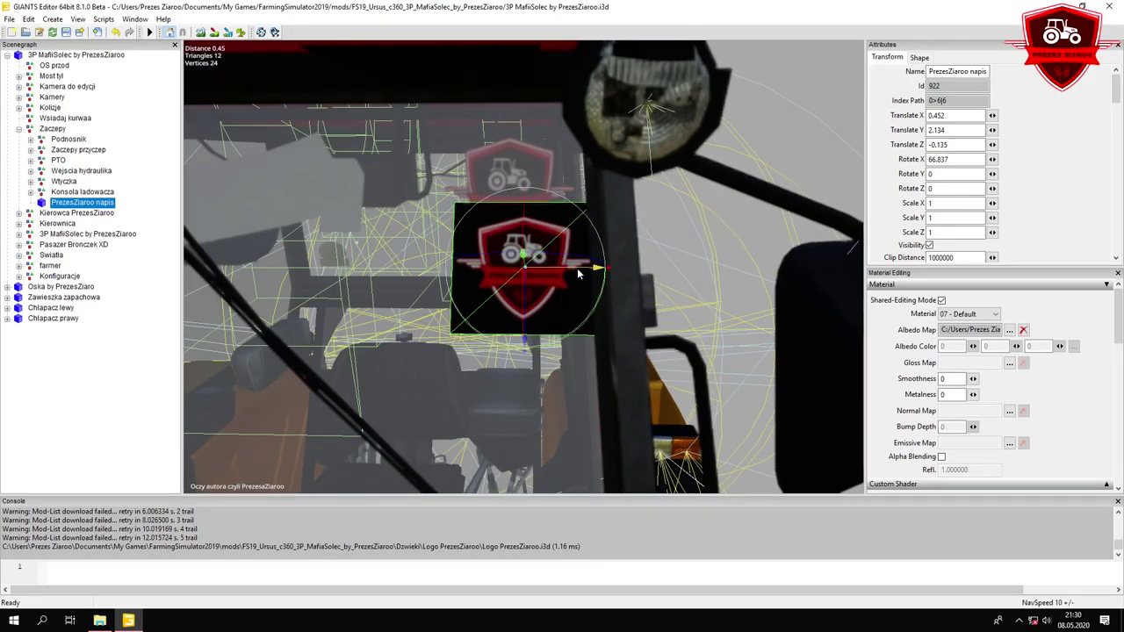
{"action": "left_click_drag", "start_coordinate": [579, 274], "coordinate": [543, 195]}
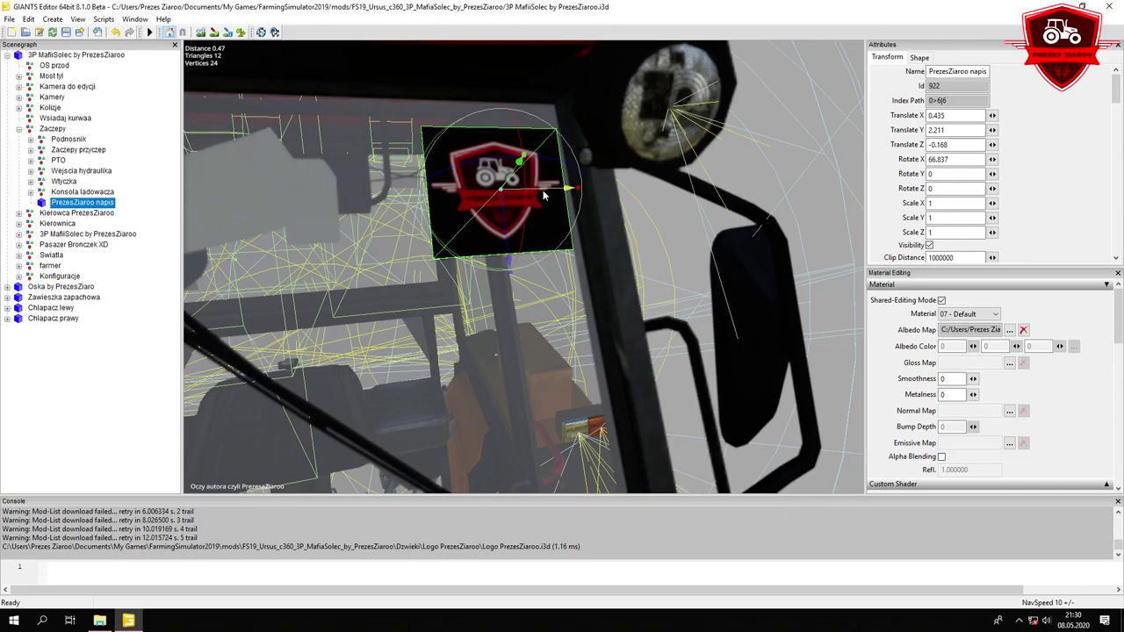
Lower the logo along the windshield to about Y 1.851, Z -0.014
{"action": "scroll", "coordinate": [542, 195], "scroll_direction": "down", "scroll_amount": 5}
{"action": "left_click_drag", "start_coordinate": [556, 239], "coordinate": [582, 436]}
{"action": "scroll", "coordinate": [583, 436], "scroll_direction": "up", "scroll_amount": 5}
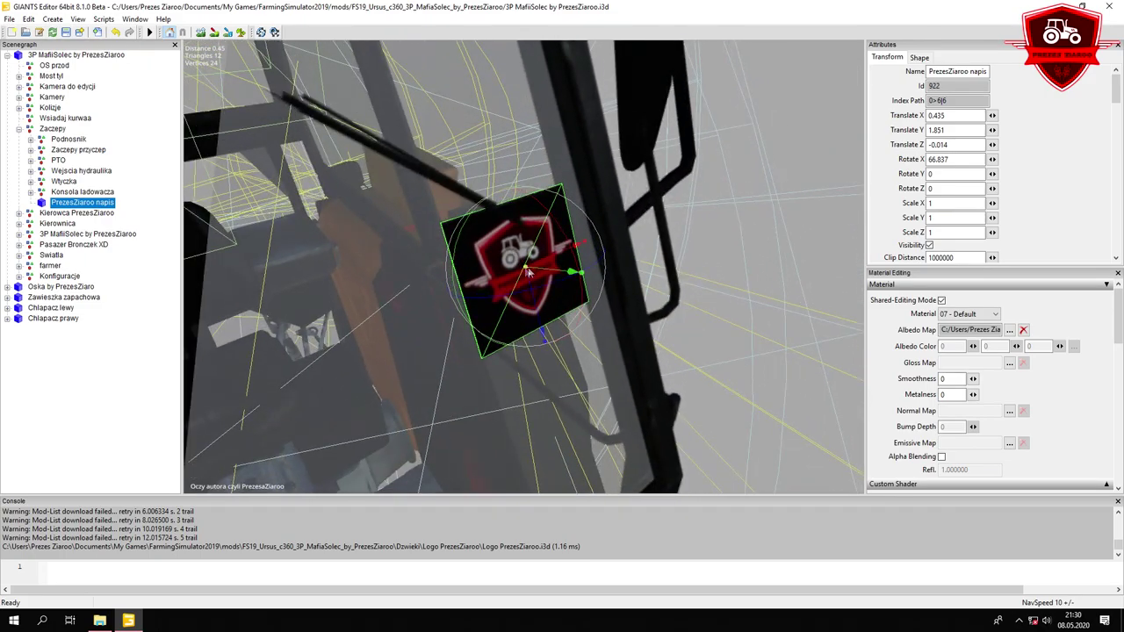
Tilt the logo to about 69.798 around X and raise it along the windshield to about Y 2.199, Z -0.149
{"action": "left_click_drag", "start_coordinate": [529, 273], "coordinate": [575, 270]}
{"action": "scroll", "coordinate": [547, 309], "scroll_direction": "down", "scroll_amount": 3}
{"action": "mouse_move", "coordinate": [535, 312]}
{"action": "left_mouse_down"}
{"action": "mouse_move", "coordinate": [515, 240]}
{"action": "mouse_move", "coordinate": [527, 209]}
{"action": "mouse_move", "coordinate": [538, 259]}
{"action": "mouse_move", "coordinate": [522, 316]}
{"action": "left_mouse_up"}
{"action": "scroll", "coordinate": [545, 228], "scroll_direction": "up", "scroll_amount": 5}
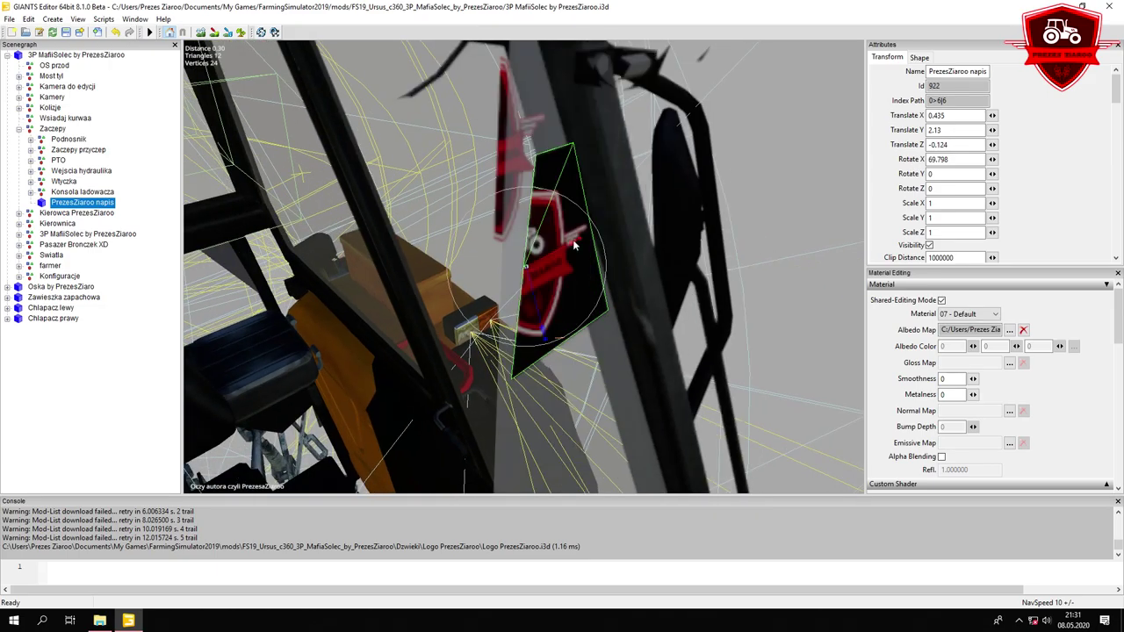
{"action": "scroll", "coordinate": [563, 237], "scroll_direction": "down", "scroll_amount": 3}
{"action": "left_click_drag", "start_coordinate": [527, 268], "coordinate": [536, 230]}
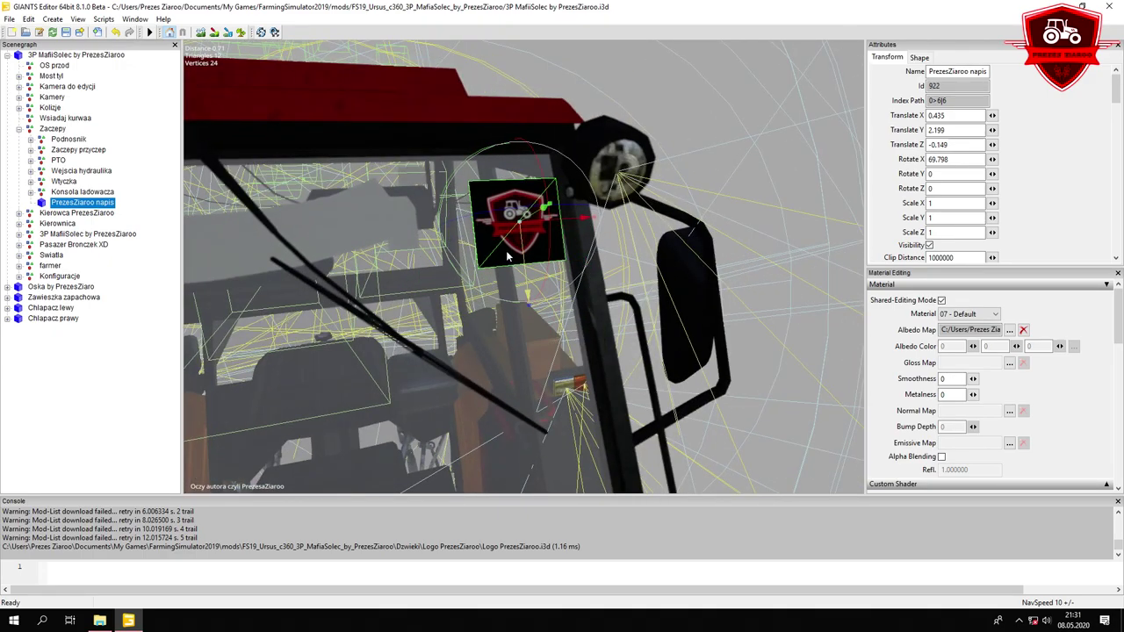
{"action": "scroll", "coordinate": [565, 223], "scroll_direction": "up", "scroll_amount": 5}
{"action": "scroll", "coordinate": [565, 222], "scroll_direction": "down", "scroll_amount": 5}
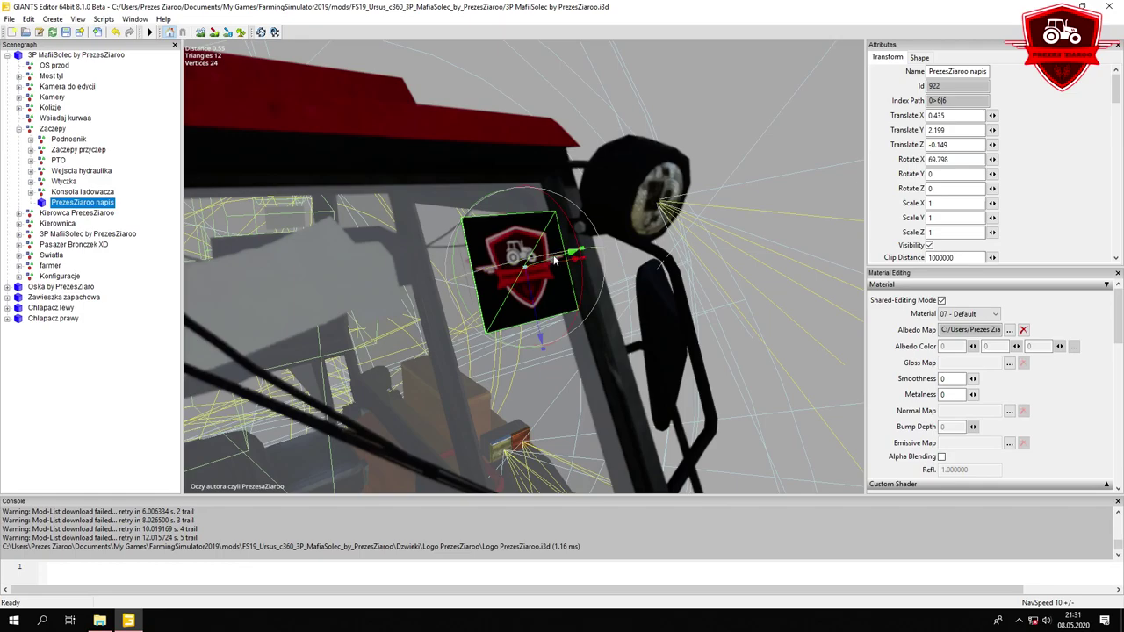
Fine-tune the logo's fit against the glass, tilting it to about 66.864 around X and placing it at about Y 2.195, Z -0.159
{"action": "mouse_move", "coordinate": [555, 262]}
{"action": "left_mouse_down"}
{"action": "mouse_move", "coordinate": [542, 261]}
{"action": "mouse_move", "coordinate": [564, 228]}
{"action": "mouse_move", "coordinate": [545, 256]}
{"action": "left_mouse_up"}
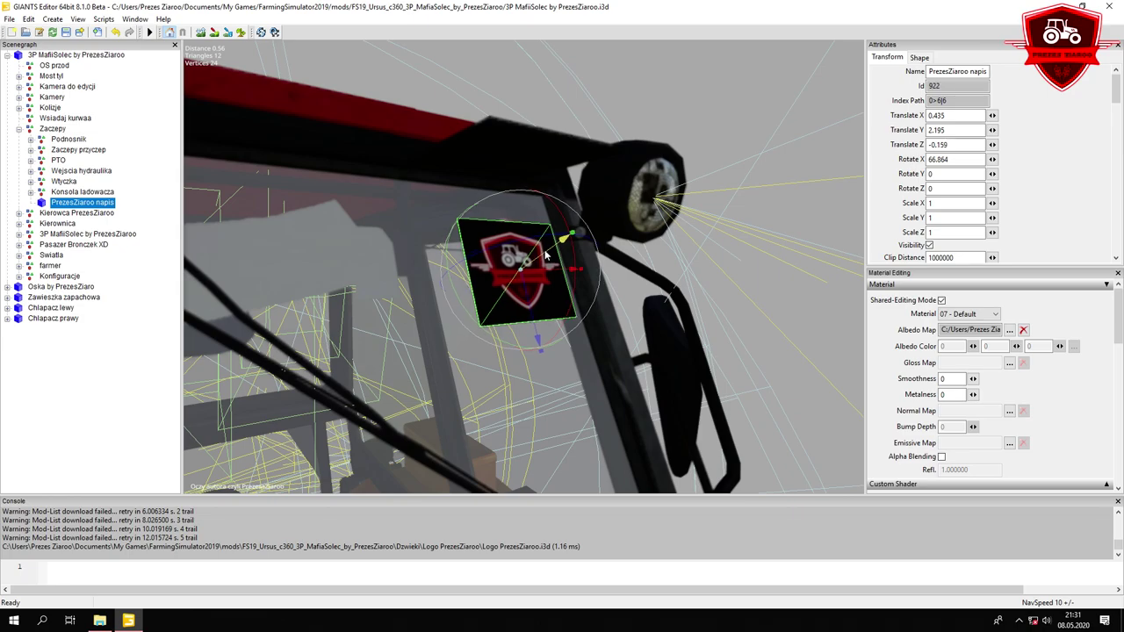
{"action": "scroll", "coordinate": [545, 255], "scroll_direction": "down", "scroll_amount": 10}
{"action": "scroll", "coordinate": [492, 271], "scroll_direction": "up", "scroll_amount": 10}
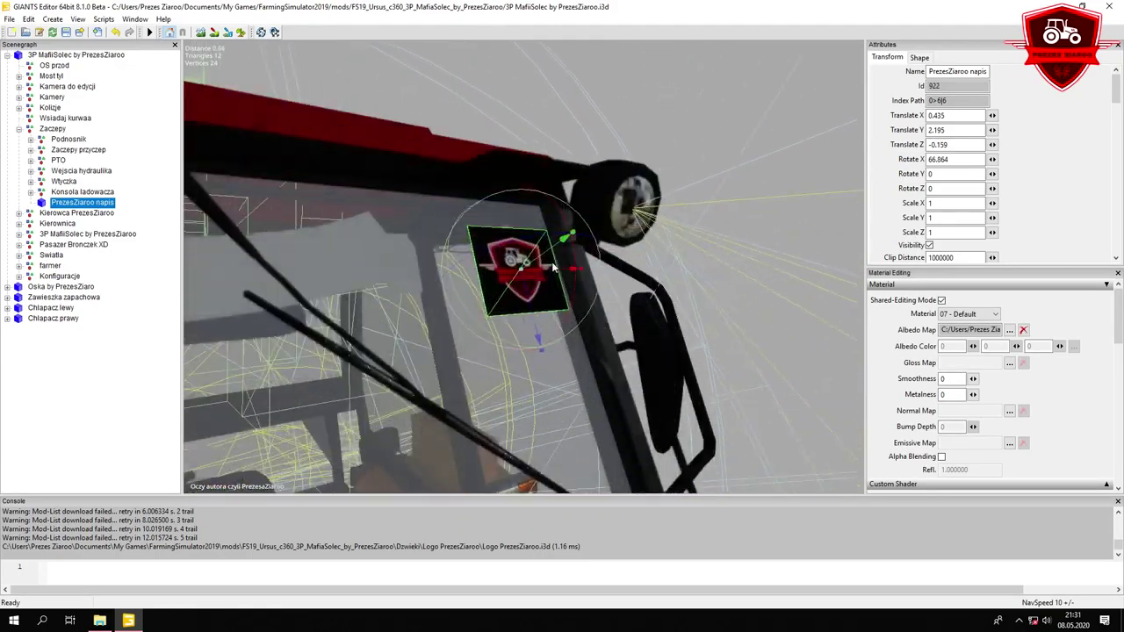
{"action": "left_click_drag", "start_coordinate": [553, 268], "coordinate": [545, 290]}
{"action": "left_click", "coordinate": [141, 272]}
{"action": "left_click", "coordinate": [81, 202]}
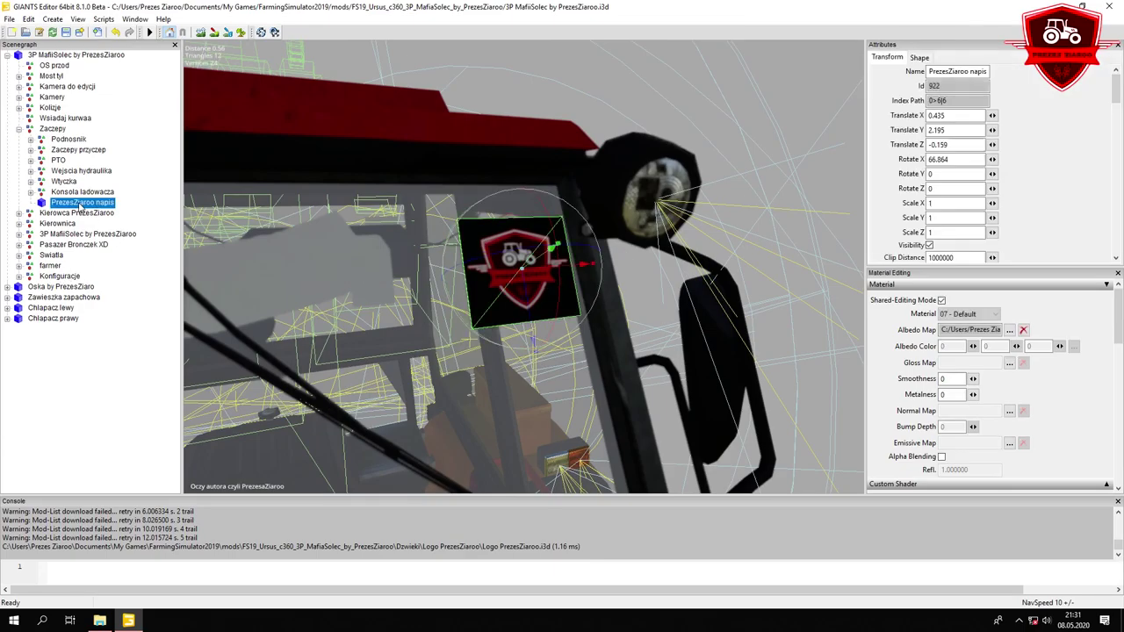
Close GIANTS Editor, saving the changes to the tractor's i3d file
{"action": "left_click", "coordinate": [1109, 7]}
{"action": "left_click", "coordinate": [602, 314]}
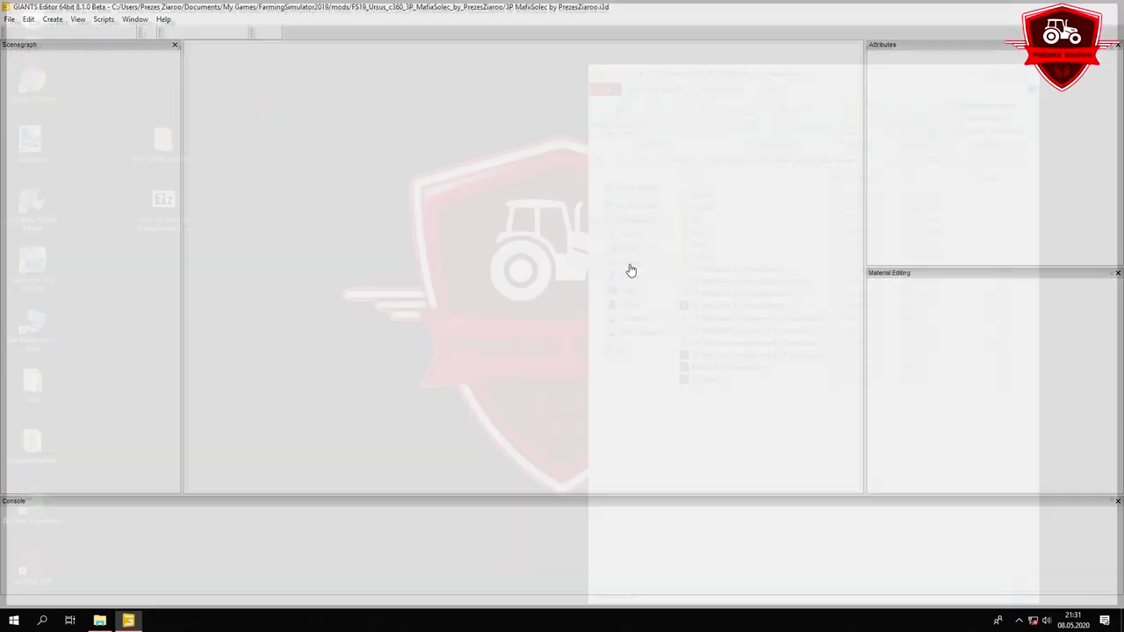
{"action": "right_click", "coordinate": [315, 150]}
{"action": "left_click", "coordinate": [351, 185]}
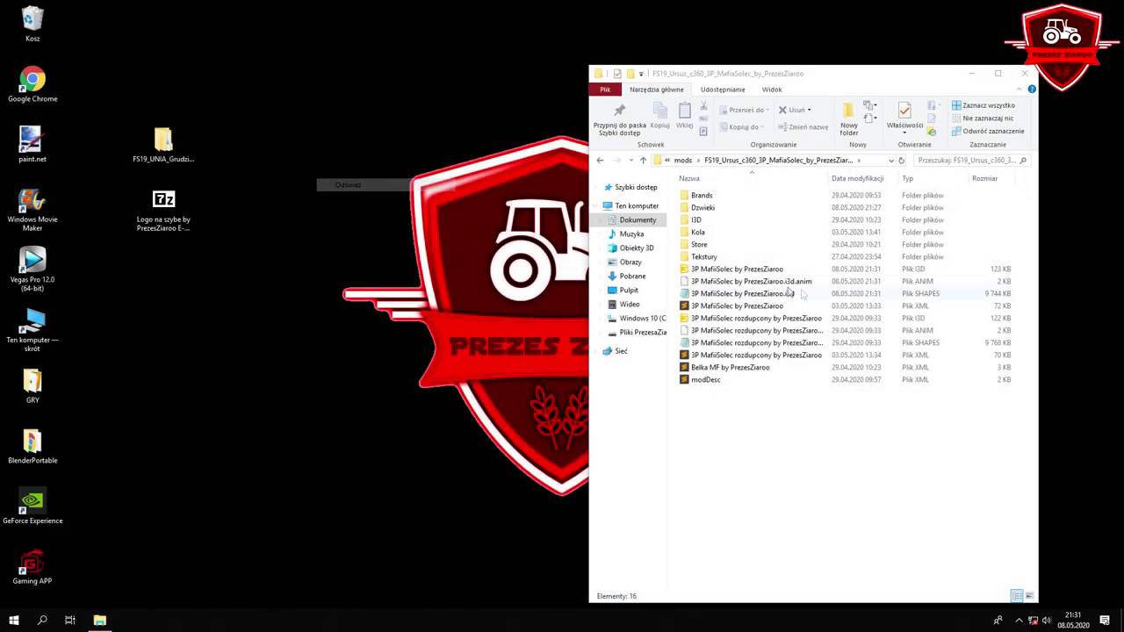
Open the "3P MafiiSolec by PrezesZiaroo" i3d file from the Ursus mod folder in Notepad
{"action": "left_click", "coordinate": [766, 271]}
{"action": "right_click", "coordinate": [766, 271]}
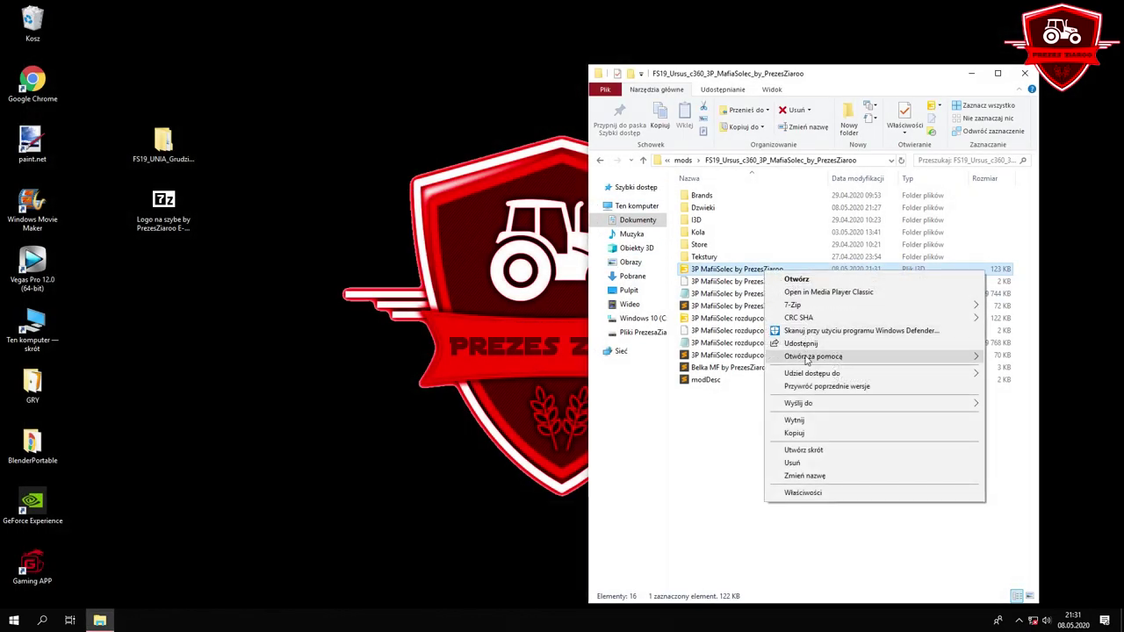
{"action": "mouse_move", "coordinate": [807, 361]}
{"action": "left_click", "coordinate": [650, 371]}
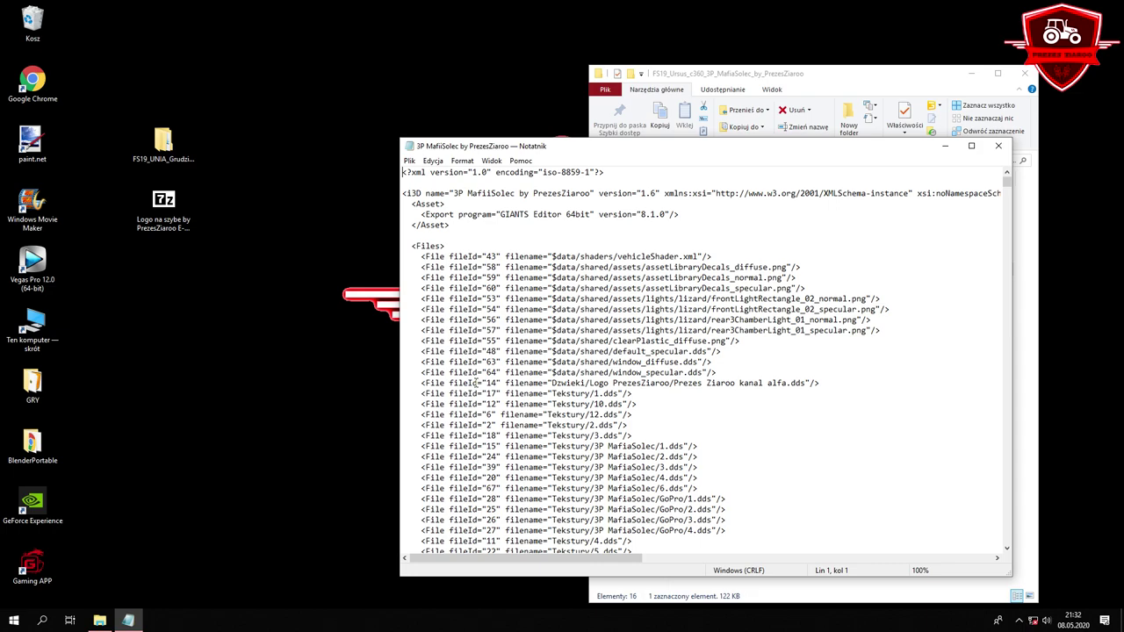
Check the logo texture's file entry: its folder path under Dzwieki, the DDS file name and the extension
{"action": "left_click_drag", "start_coordinate": [508, 383], "coordinate": [530, 383]}
{"action": "left_click", "coordinate": [509, 383]}
{"action": "left_click_drag", "start_coordinate": [552, 383], "coordinate": [672, 384]}
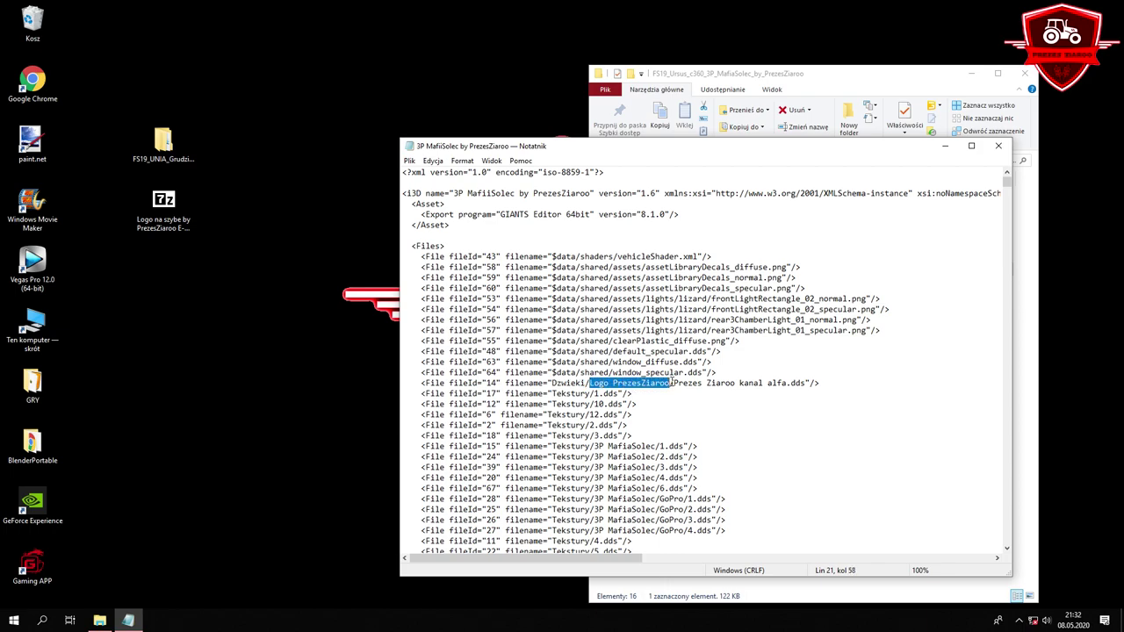
{"action": "left_click", "coordinate": [673, 384]}
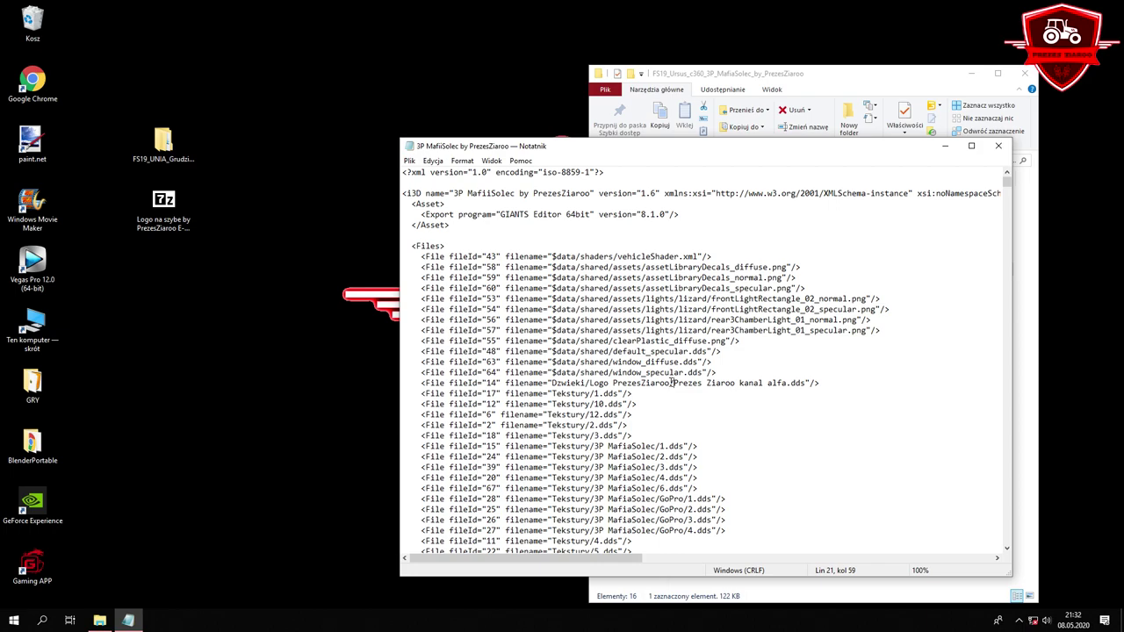
{"action": "left_click_drag", "start_coordinate": [673, 384], "coordinate": [791, 383]}
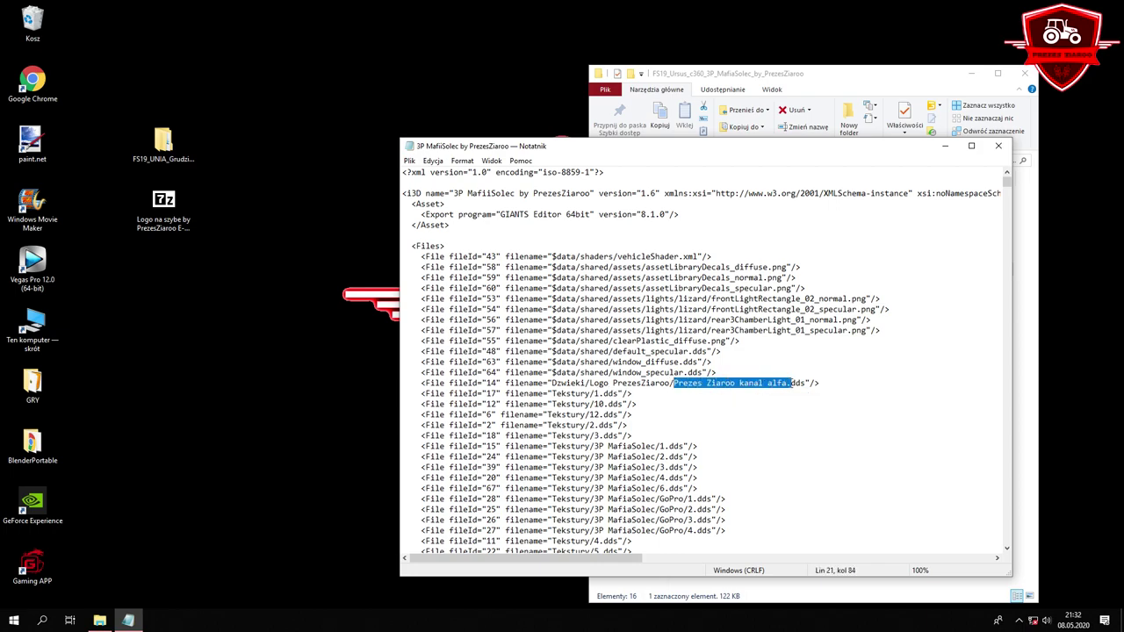
{"action": "left_click", "coordinate": [806, 383]}
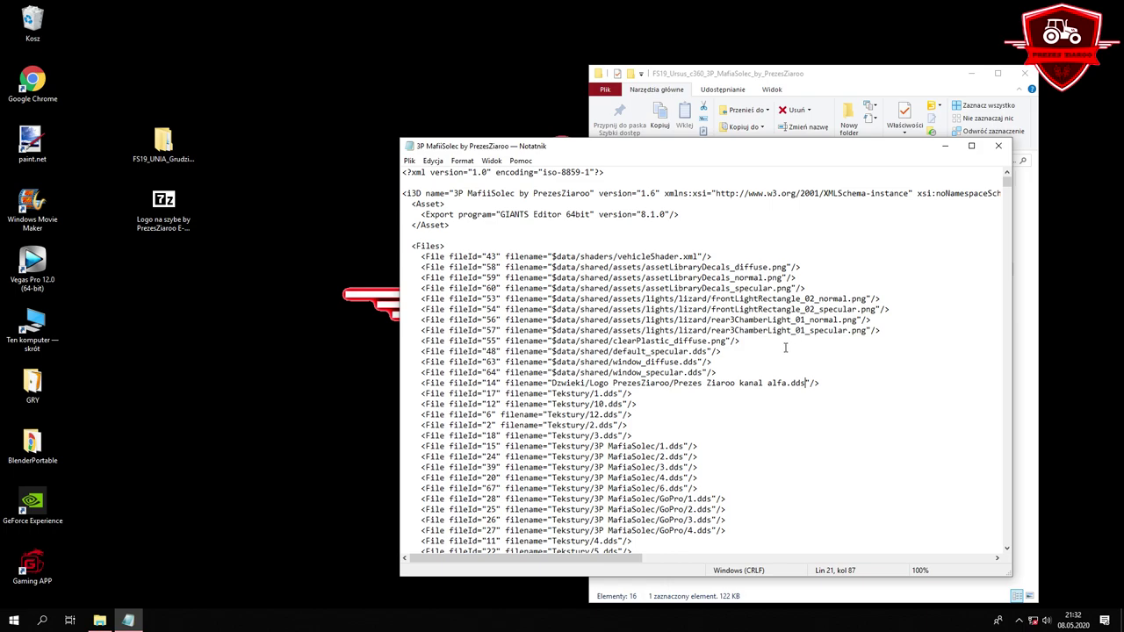
Close Notepad and reopen the "3P MafiiSolec by PrezesZiaroo" i3d file in GIANTS Editor 8.1.0 Beta
{"action": "left_click", "coordinate": [999, 145]}
{"action": "double_click", "coordinate": [756, 268]}
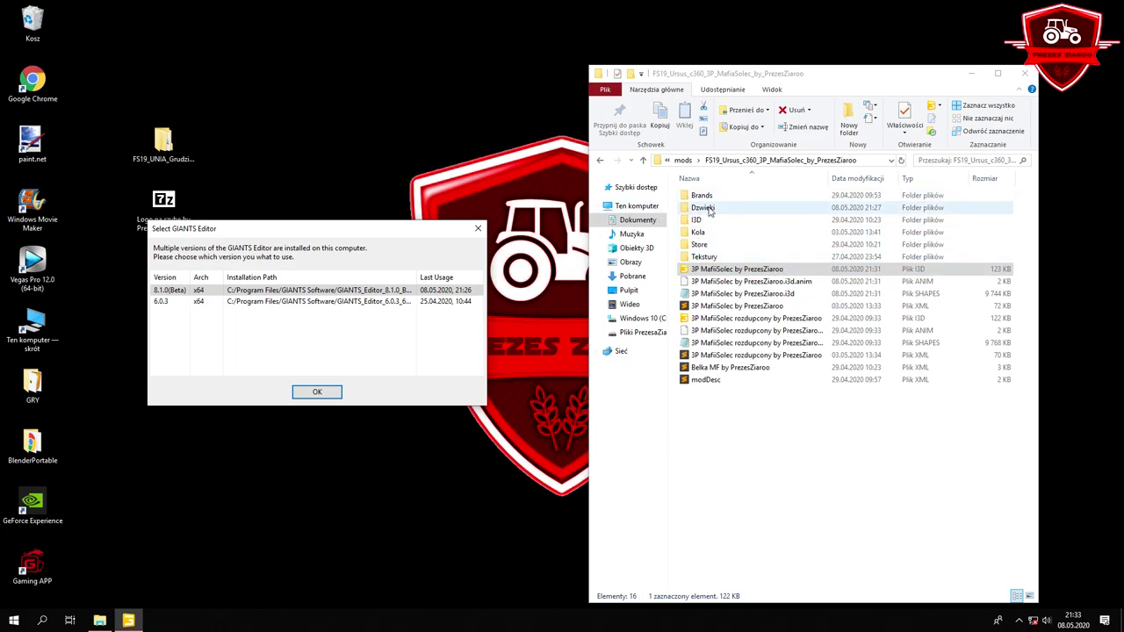
{"action": "left_click", "coordinate": [683, 160]}
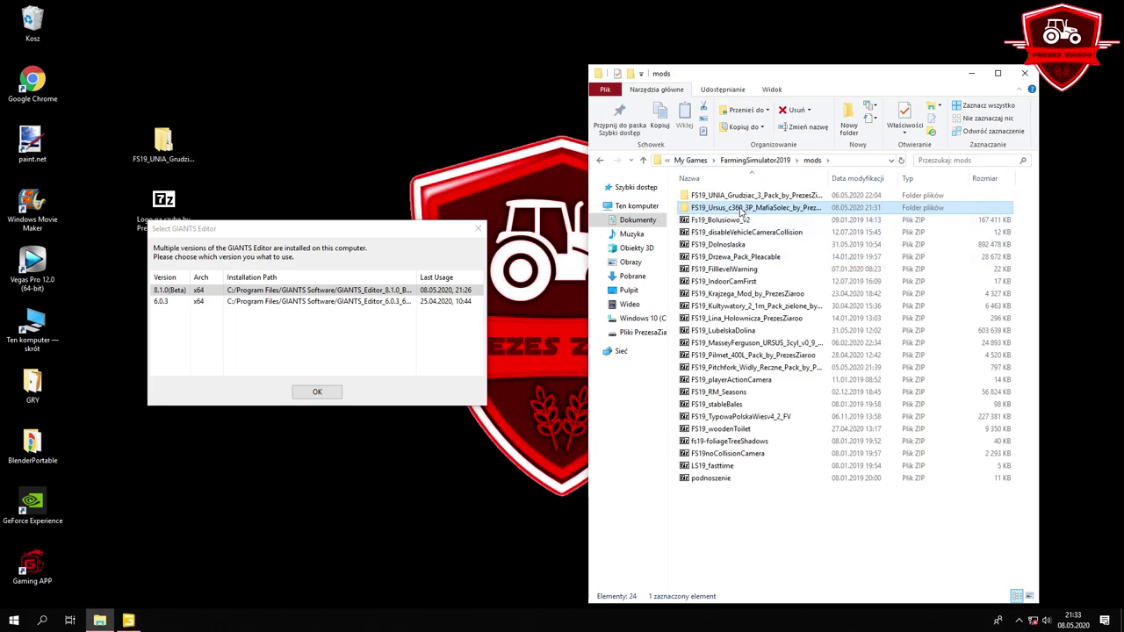
{"action": "double_click", "coordinate": [741, 209]}
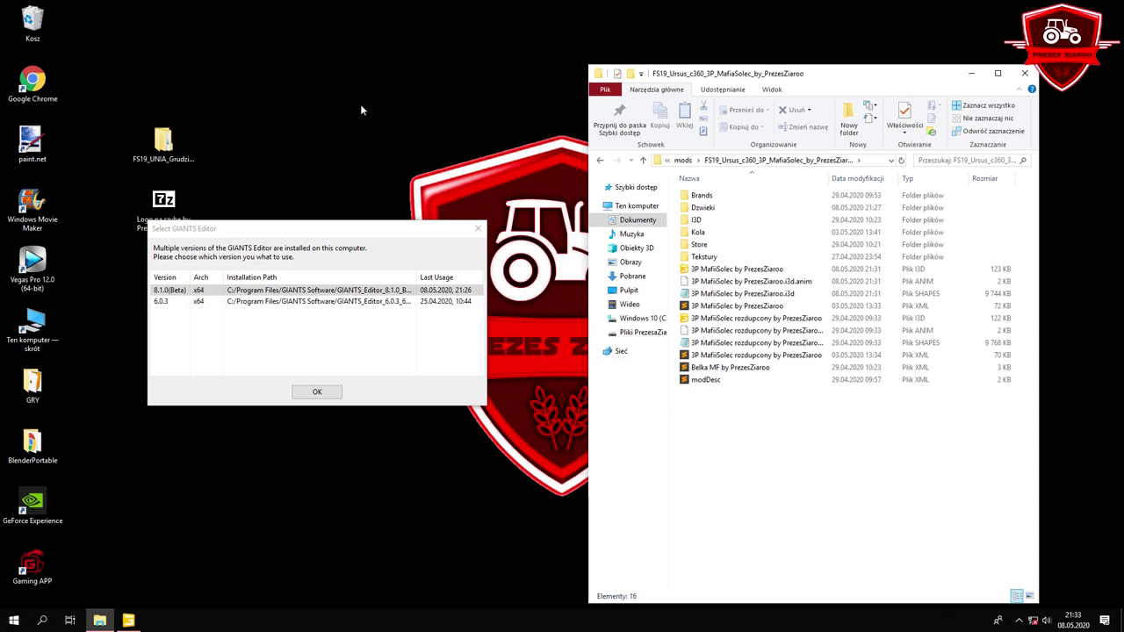
{"action": "double_click", "coordinate": [218, 290]}
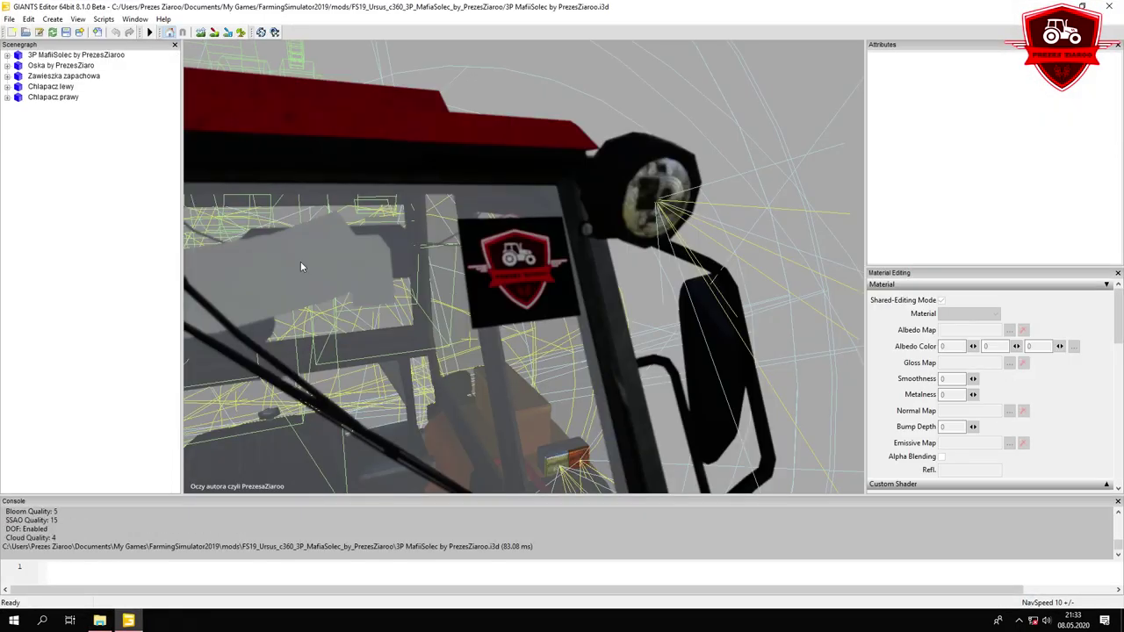
Delete the "PrezesZiaroo napis" object from the Zaczepy group and close the editor, saving the changes to the i3d file
{"action": "left_click", "coordinate": [7, 56]}
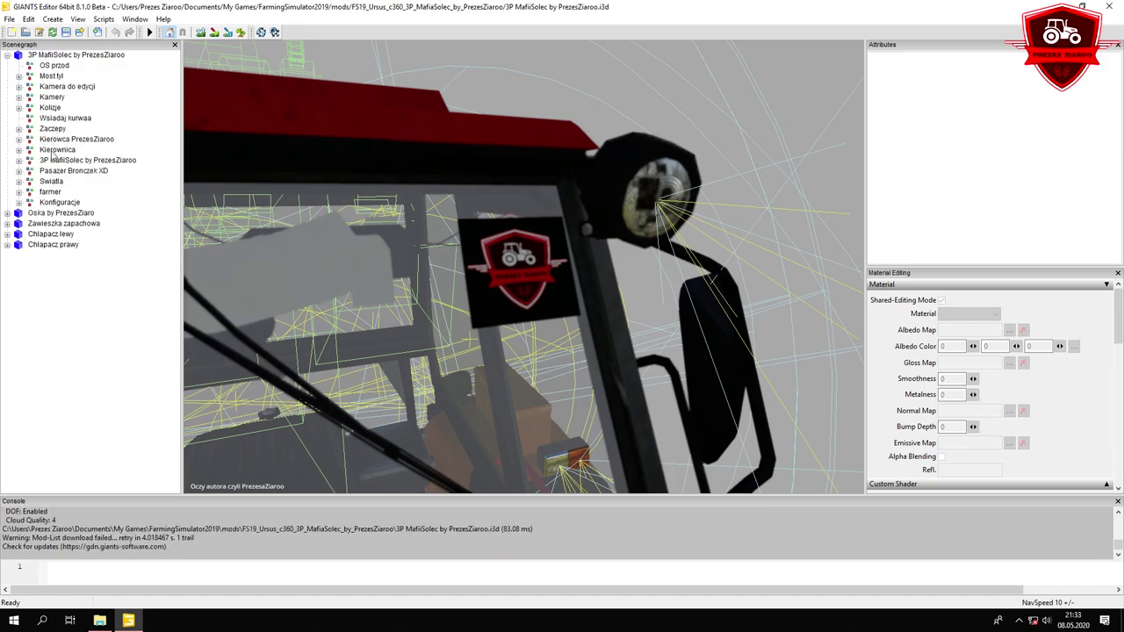
{"action": "left_click", "coordinate": [53, 161]}
{"action": "left_click", "coordinate": [52, 128]}
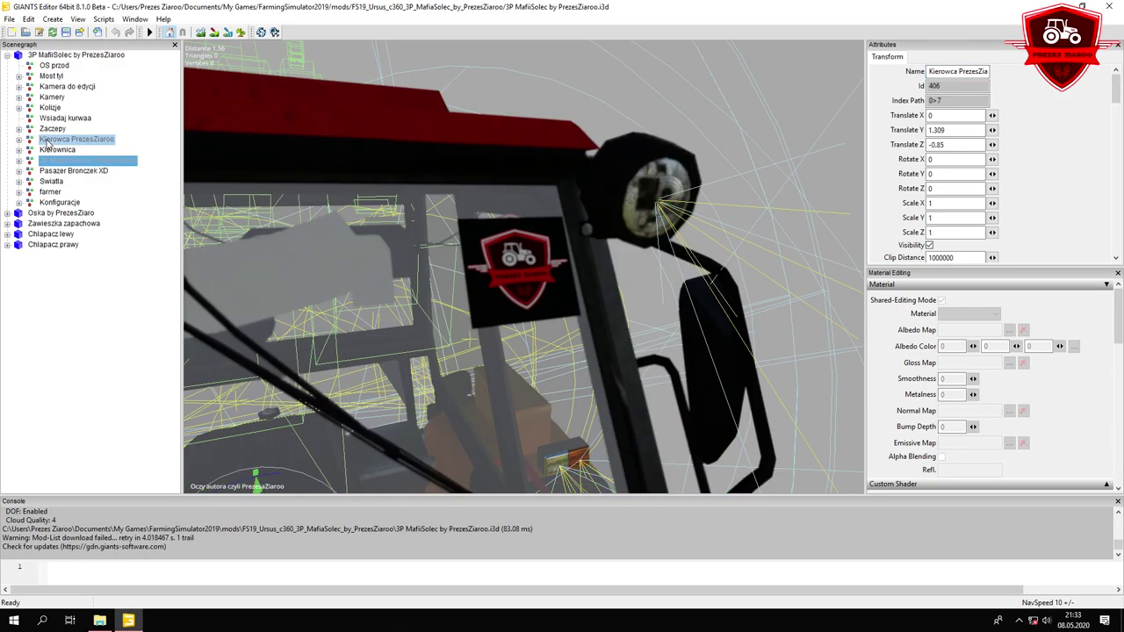
{"action": "left_click", "coordinate": [20, 129]}
{"action": "left_click", "coordinate": [63, 202]}
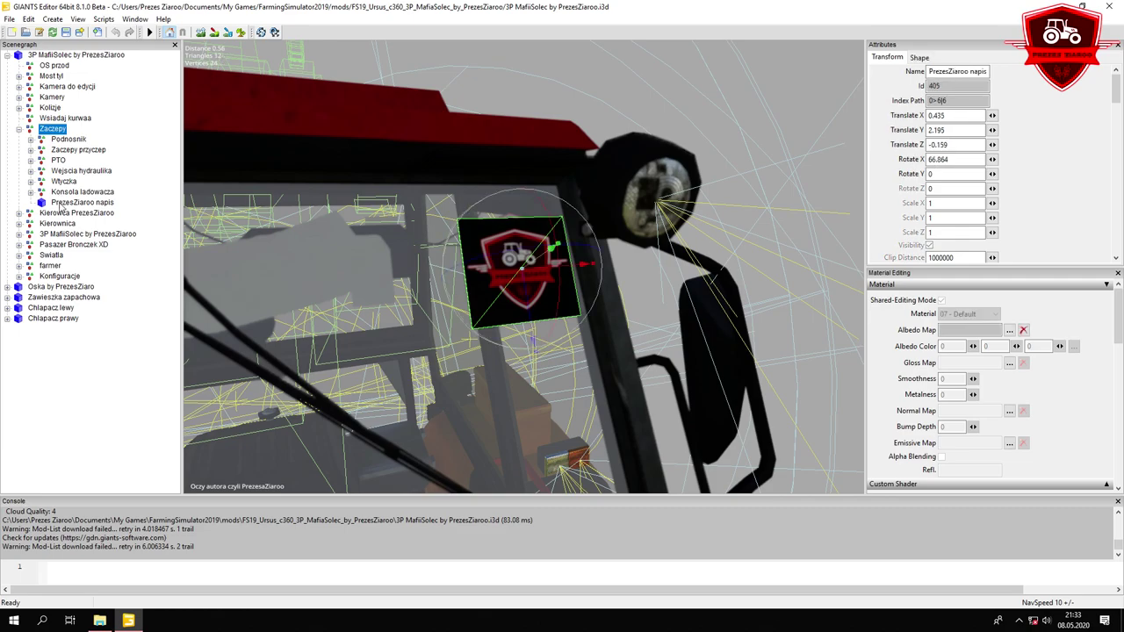
{"action": "right_click", "coordinate": [61, 205]}
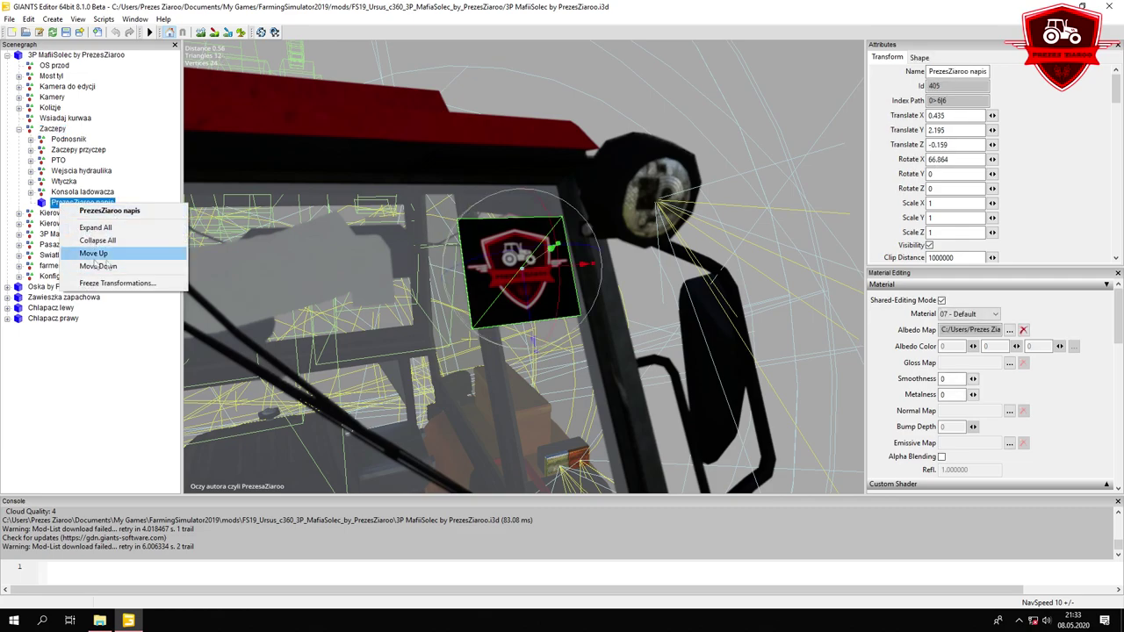
{"action": "left_click", "coordinate": [49, 204]}
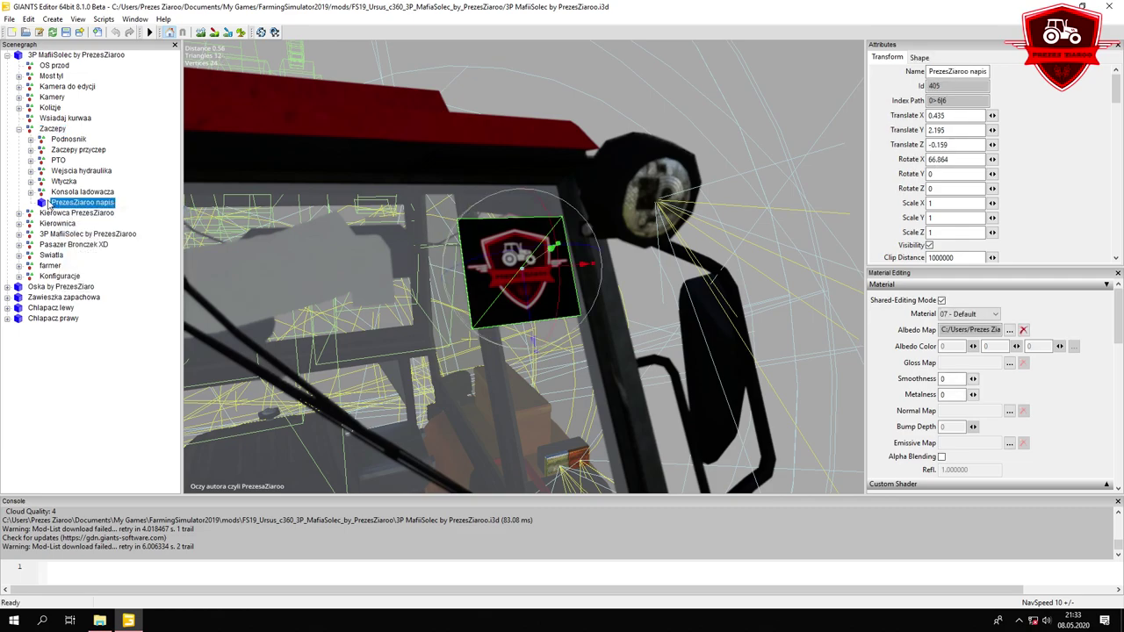
{"action": "right_click", "coordinate": [53, 205]}
{"action": "left_click", "coordinate": [51, 203]}
{"action": "key", "text": "Delete"}
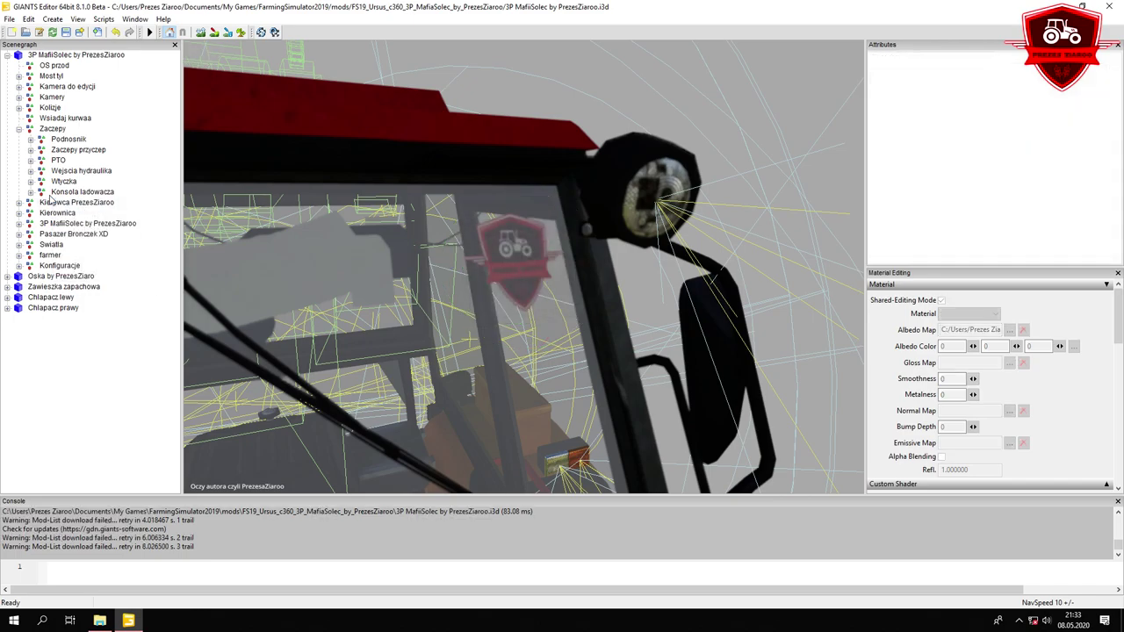
{"action": "left_click", "coordinate": [1112, 6]}
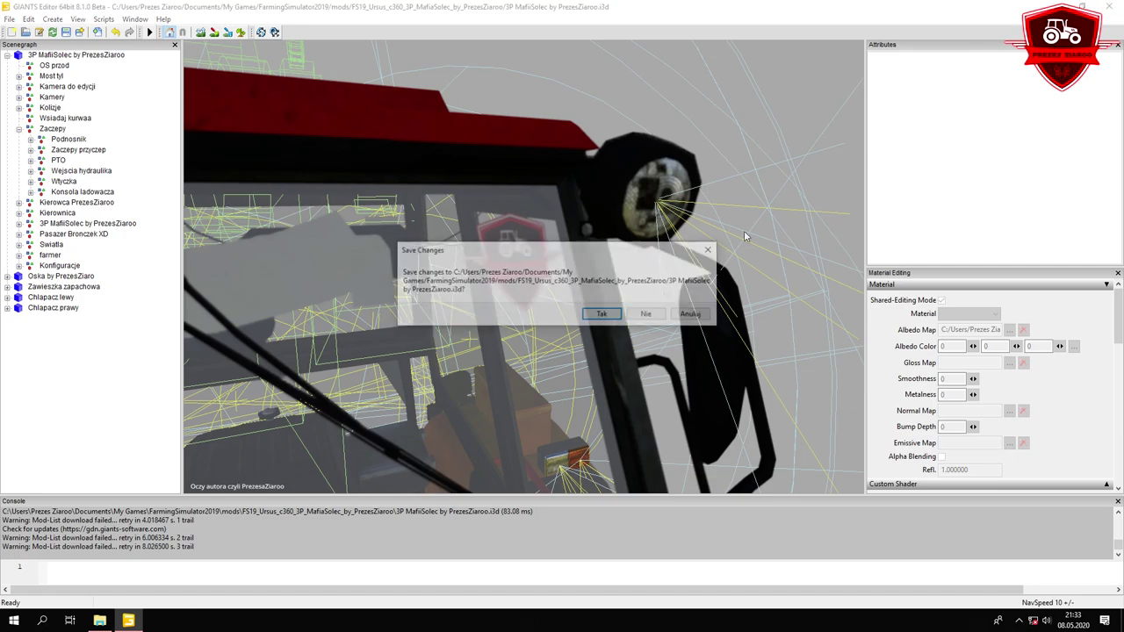
{"action": "left_click", "coordinate": [601, 315]}
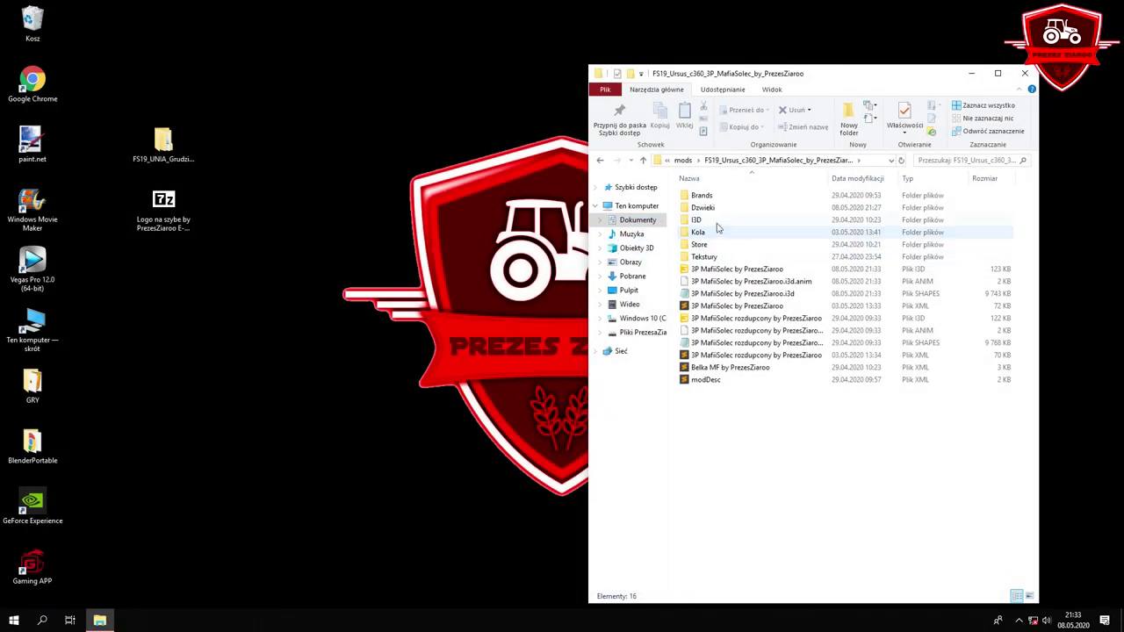
Delete the "Logo PrezesZiaroo" folder from the mod's Dzwieki folder
{"action": "double_click", "coordinate": [719, 208]}
{"action": "left_click", "coordinate": [718, 198]}
{"action": "right_click", "coordinate": [717, 202]}
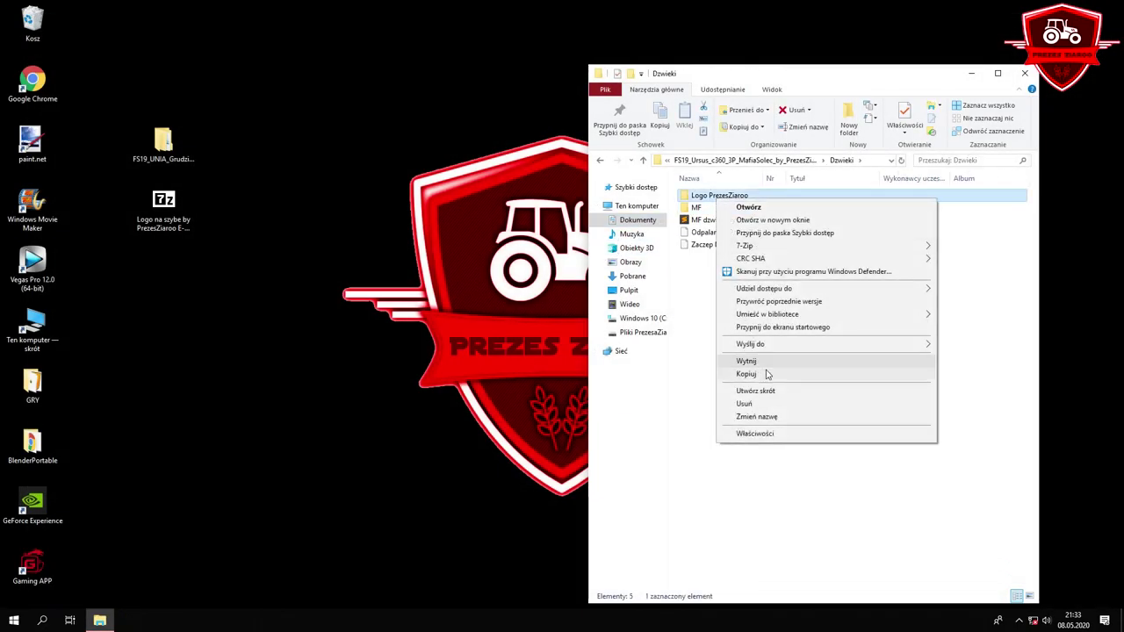
{"action": "left_click", "coordinate": [767, 404]}
{"action": "right_click", "coordinate": [453, 145]}
{"action": "left_click", "coordinate": [474, 179]}
{"action": "right_click", "coordinate": [365, 128]}
{"action": "left_click", "coordinate": [395, 160]}
{"action": "right_click", "coordinate": [295, 132]}
{"action": "left_click", "coordinate": [307, 163]}
{"action": "right_click", "coordinate": [303, 163]}
{"action": "left_click", "coordinate": [313, 197]}
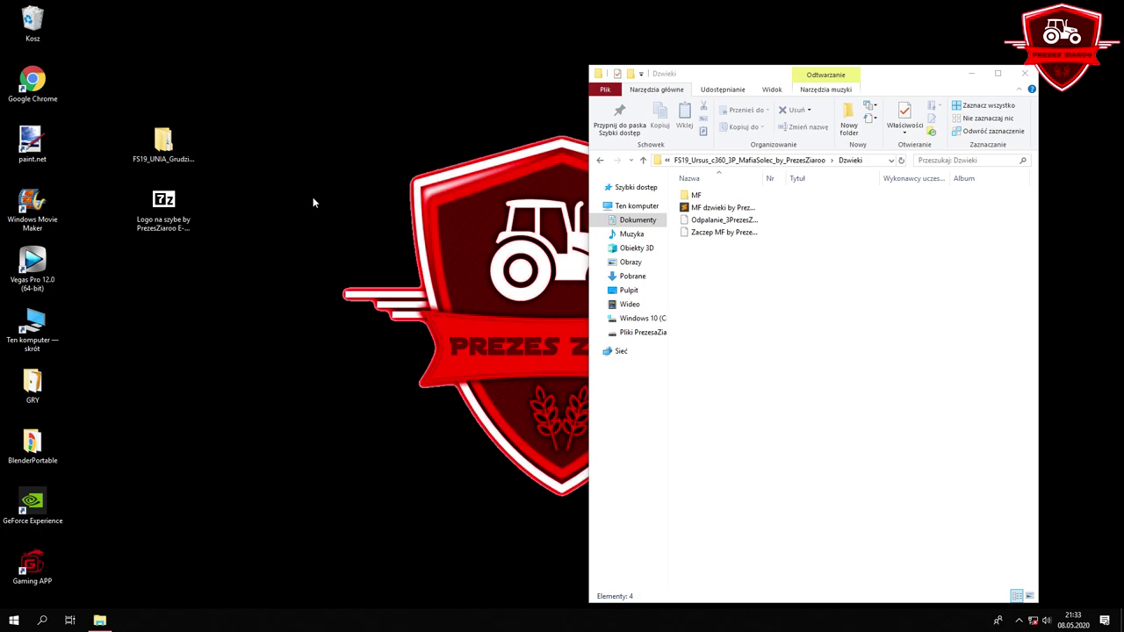
{"action": "right_click", "coordinate": [277, 174]}
{"action": "left_click", "coordinate": [295, 209]}
Close the mod folder and browse to the PNG folder inside "Ikonki na filmy" on drive D
{"action": "left_click", "coordinate": [1024, 73]}
{"action": "right_click", "coordinate": [873, 77]}
{"action": "left_click", "coordinate": [891, 115]}
{"action": "double_click", "coordinate": [33, 330]}
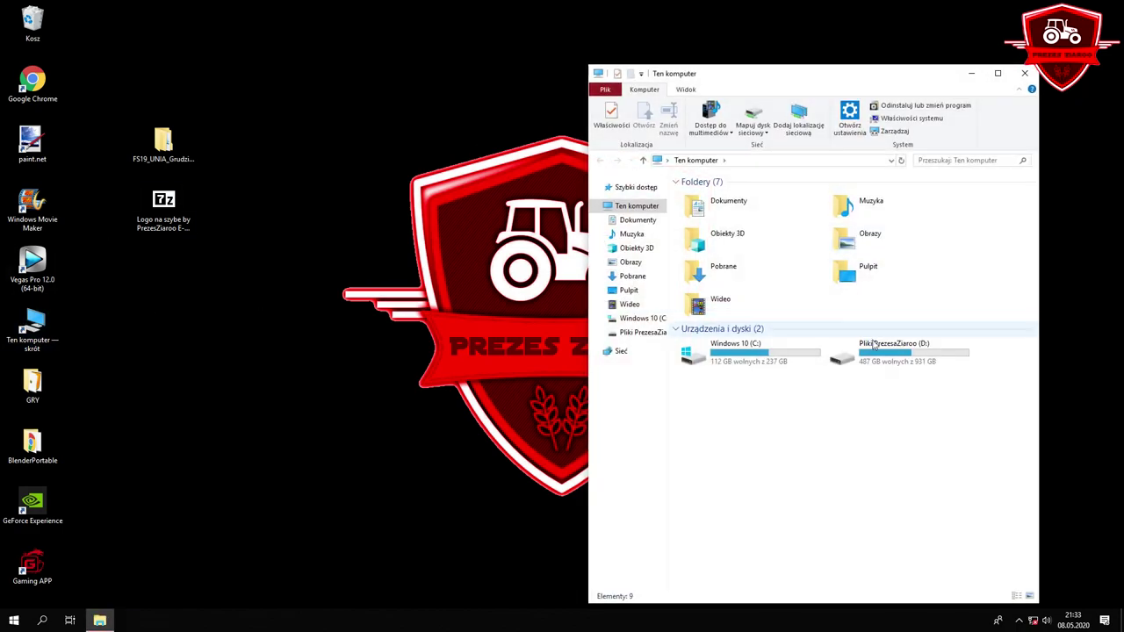
{"action": "double_click", "coordinate": [874, 348]}
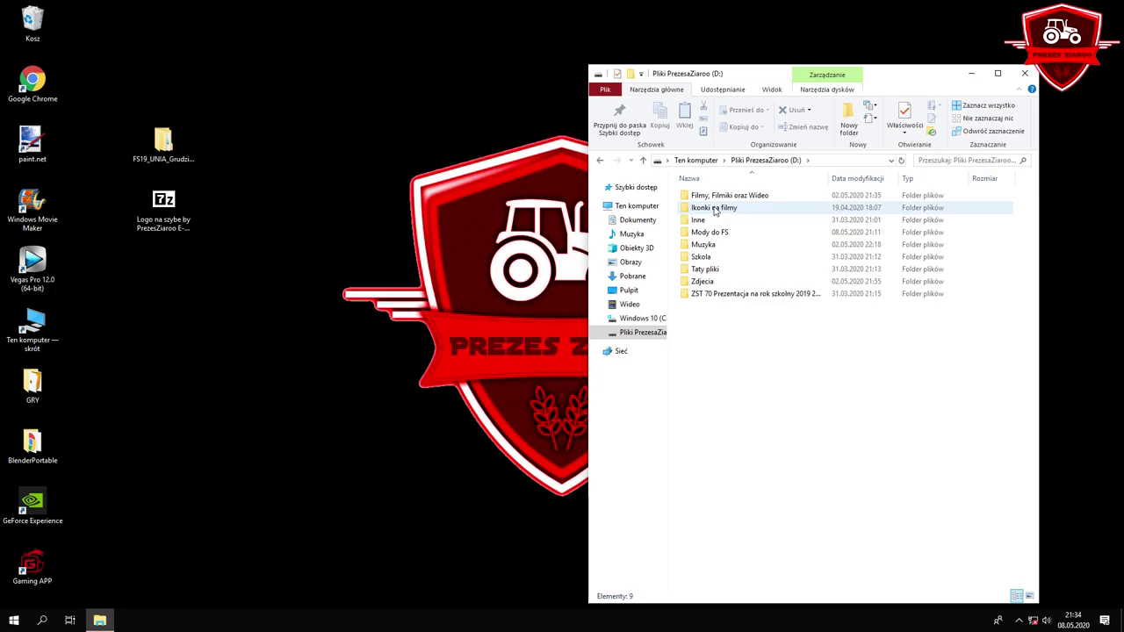
{"action": "double_click", "coordinate": [723, 208]}
{"action": "double_click", "coordinate": [851, 208]}
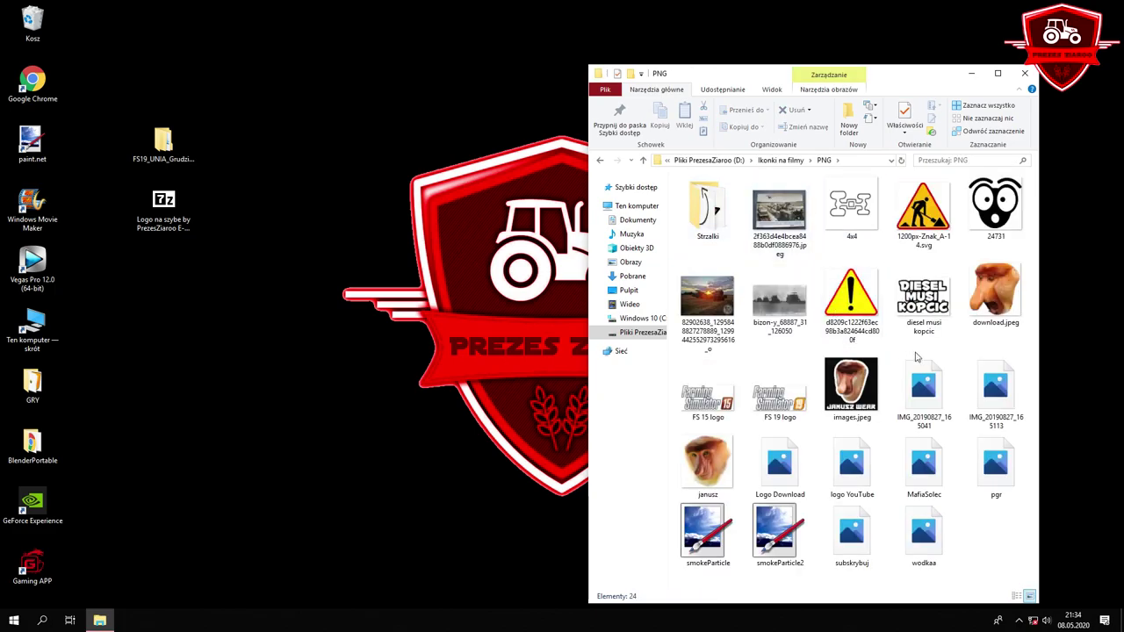
Preview the MafiaSolec image and open it in paint.net
{"action": "double_click", "coordinate": [924, 463]}
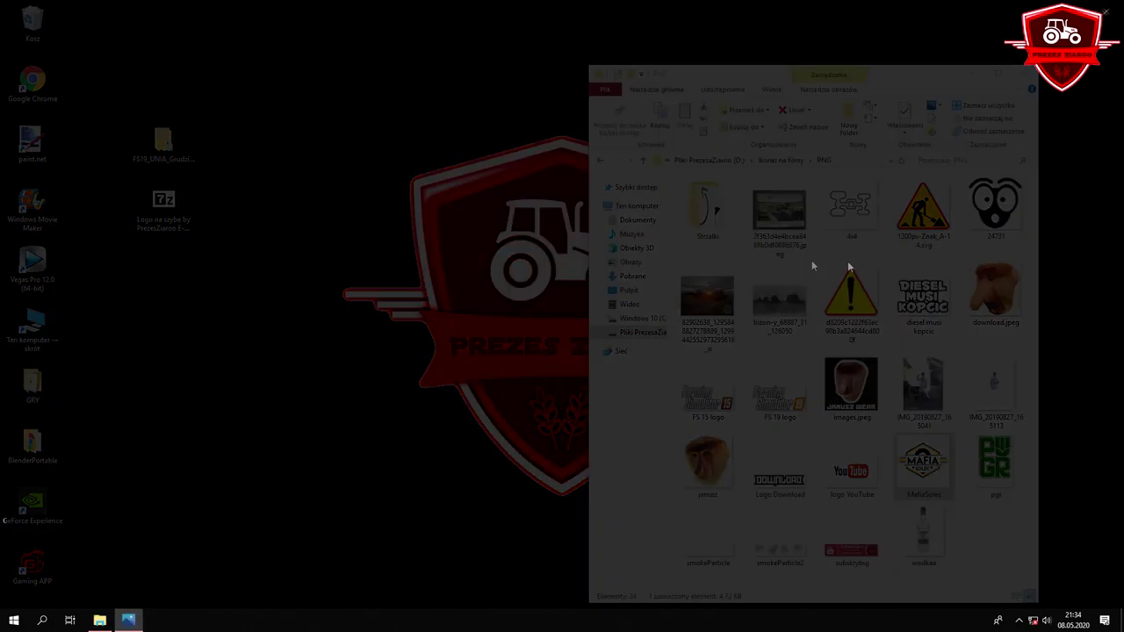
{"action": "left_click", "coordinate": [1110, 9]}
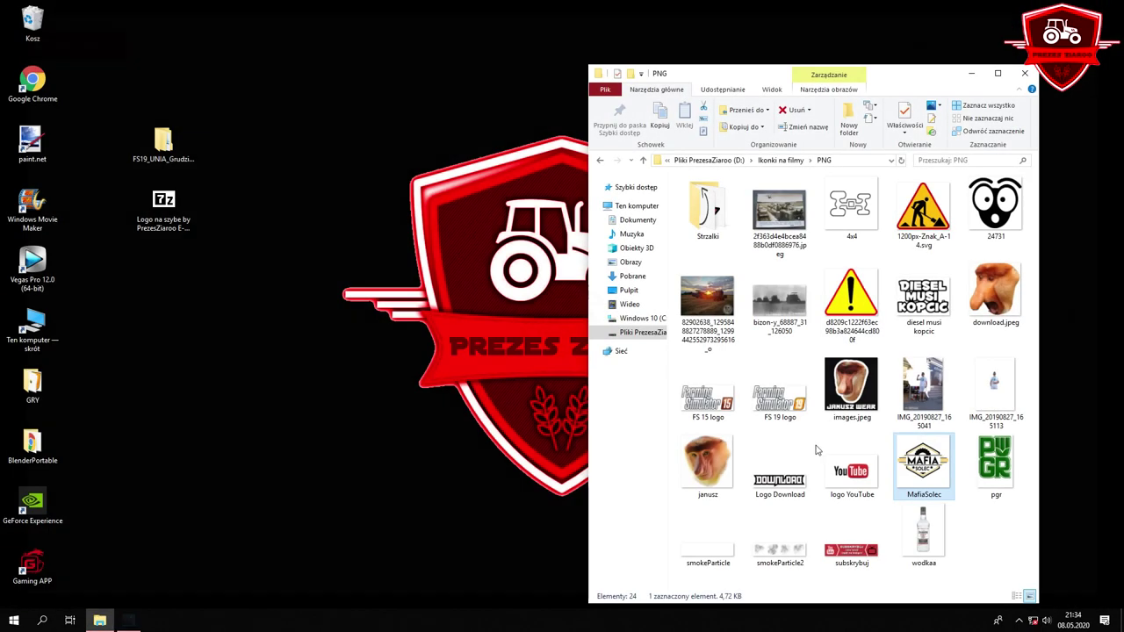
{"action": "right_click", "coordinate": [904, 459]}
{"action": "mouse_move", "coordinate": [962, 331]}
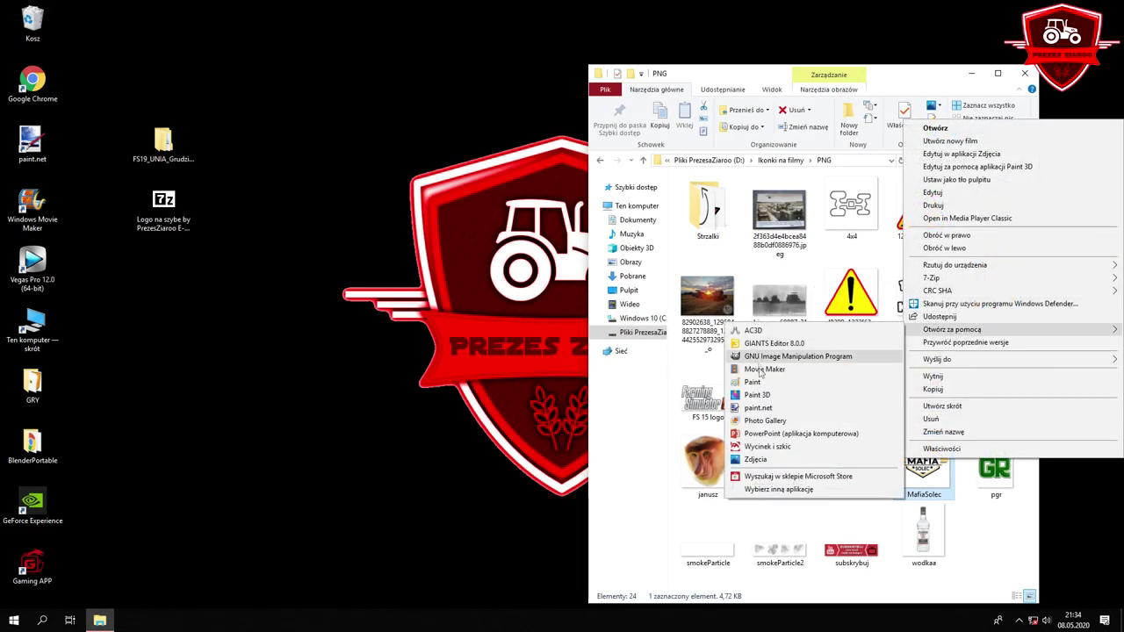
{"action": "left_click", "coordinate": [758, 408]}
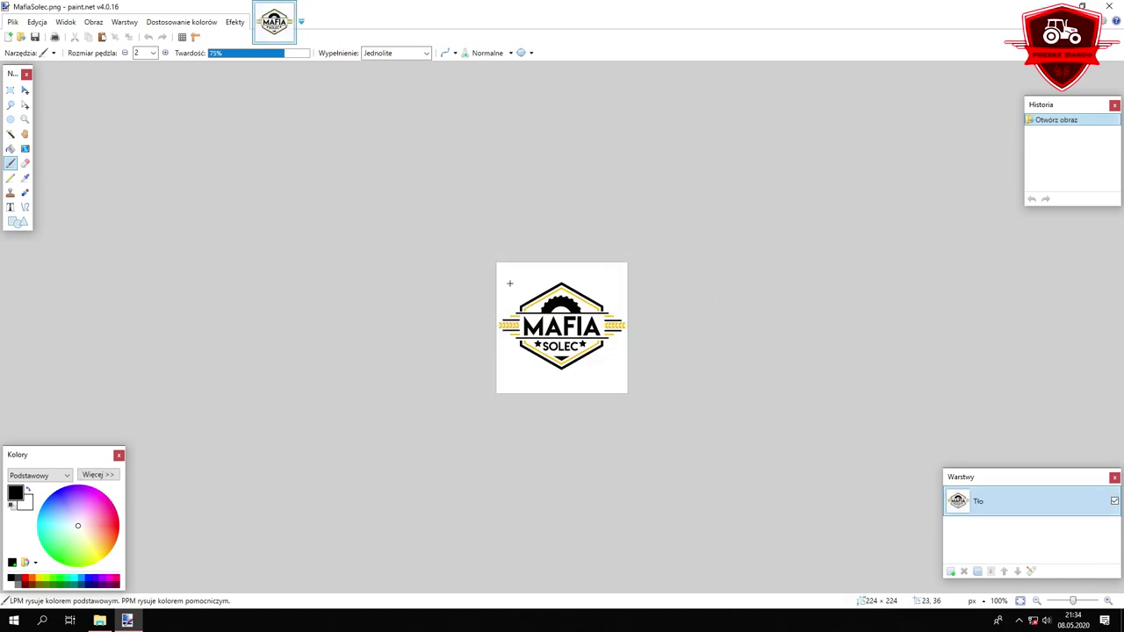
Extract the "Logo PrezesZiaroo" folder from the "Logo na szybe" archive to the desktop
{"action": "left_click", "coordinate": [1054, 6]}
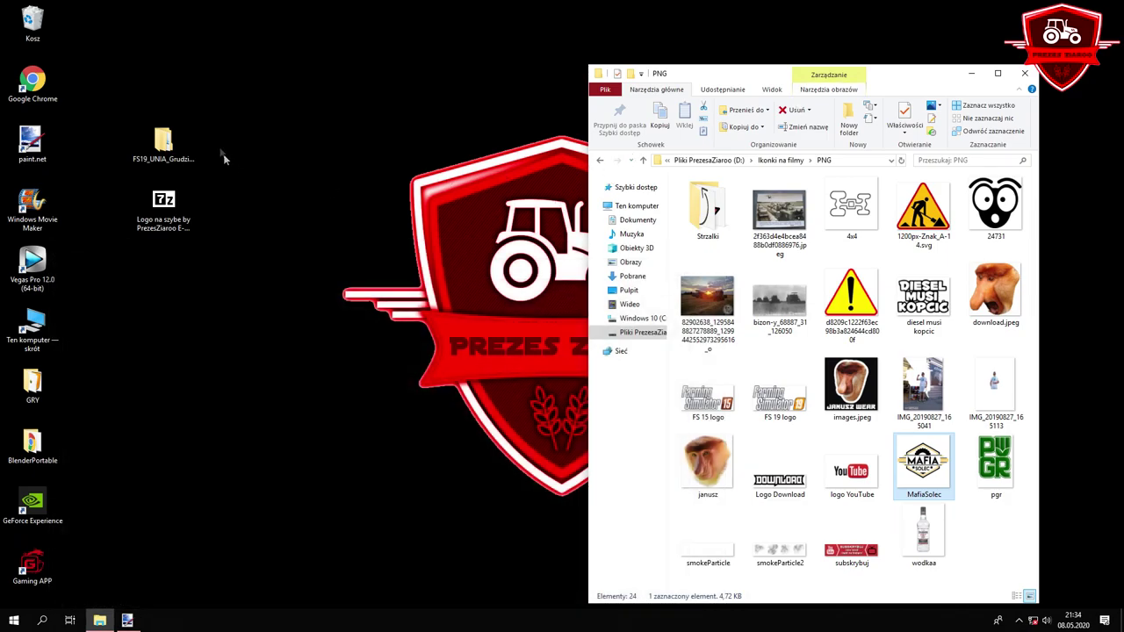
{"action": "double_click", "coordinate": [163, 203]}
{"action": "left_click_drag", "start_coordinate": [620, 204], "coordinate": [373, 97]}
{"action": "left_click", "coordinate": [1006, 119]}
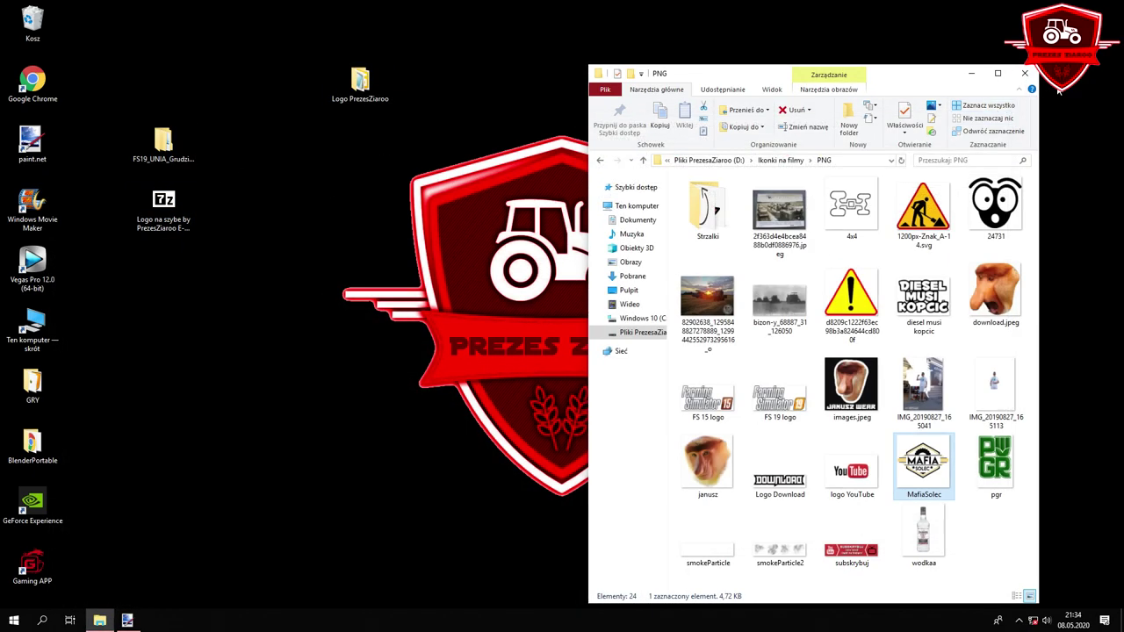
Open the "Prezes Ziaroo kanal alfa" DDS texture from the extracted folder in paint.net and compare it with the MafiaSolec image
{"action": "left_click", "coordinate": [1024, 73]}
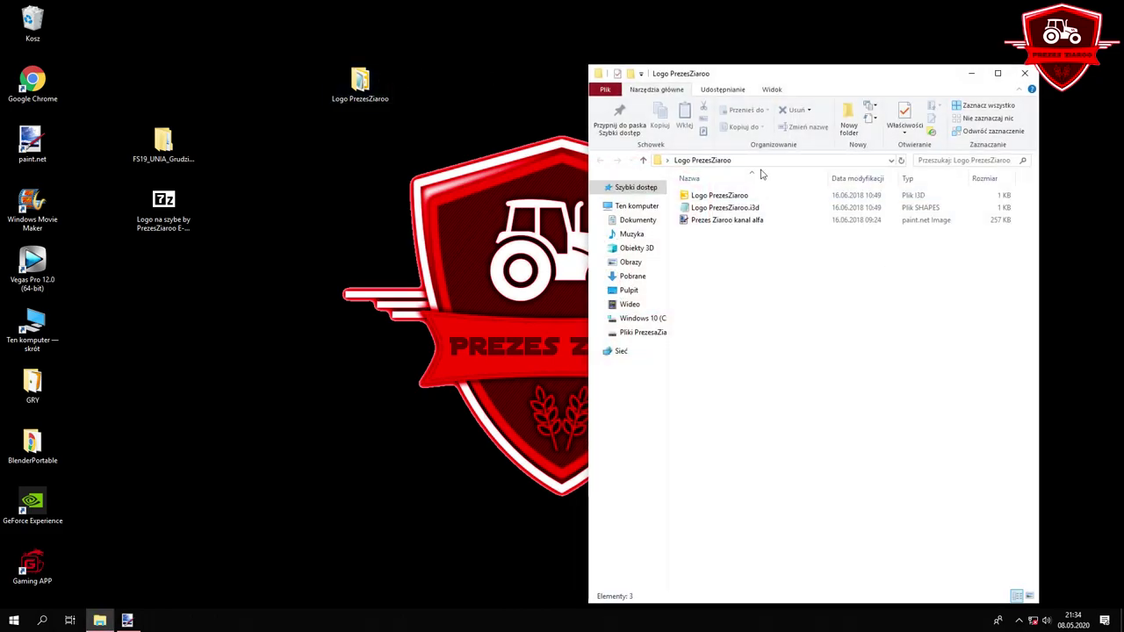
{"action": "double_click", "coordinate": [742, 219]}
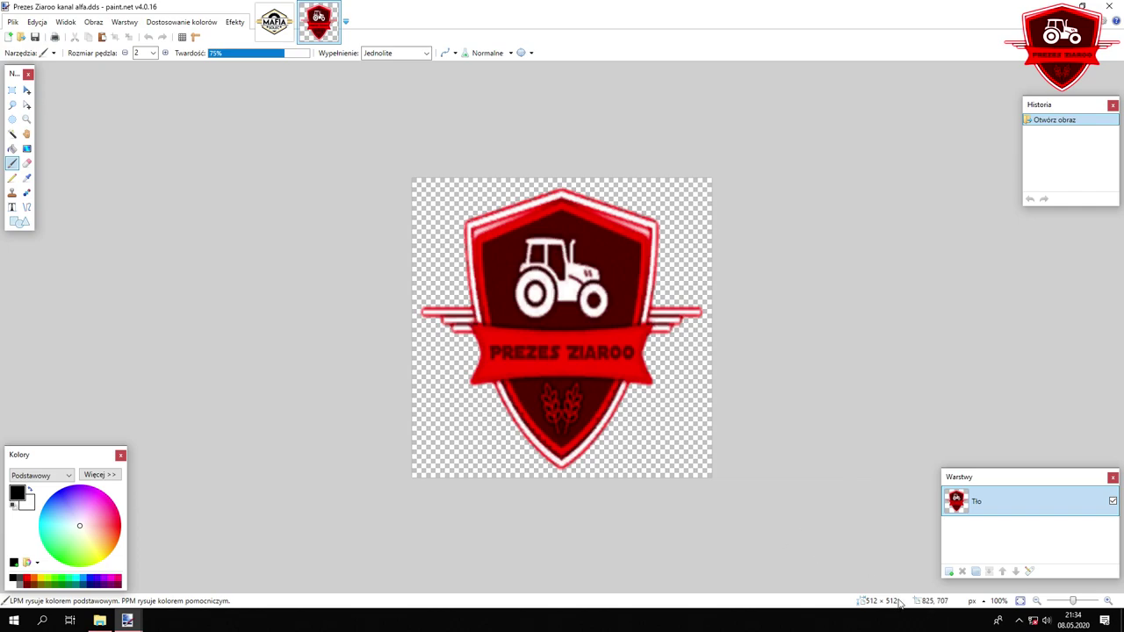
{"action": "left_click", "coordinate": [274, 21]}
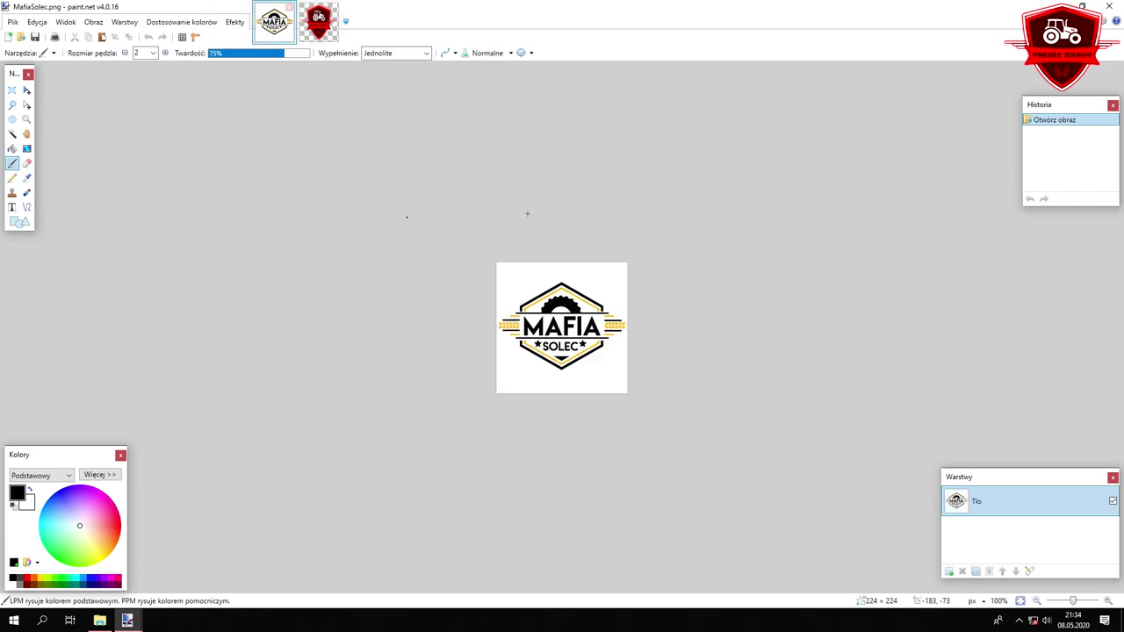
{"action": "left_click", "coordinate": [318, 21]}
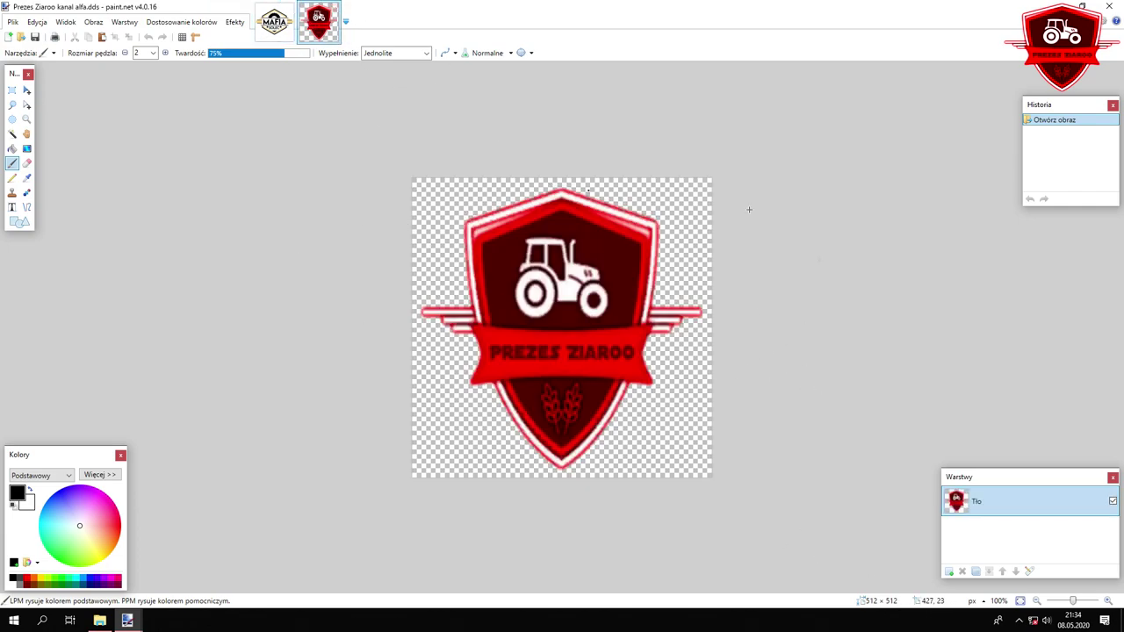
Try to paste the whole MafiaSolec image over the logo in the DDS template, then undo the paste
{"action": "left_click", "coordinate": [274, 22]}
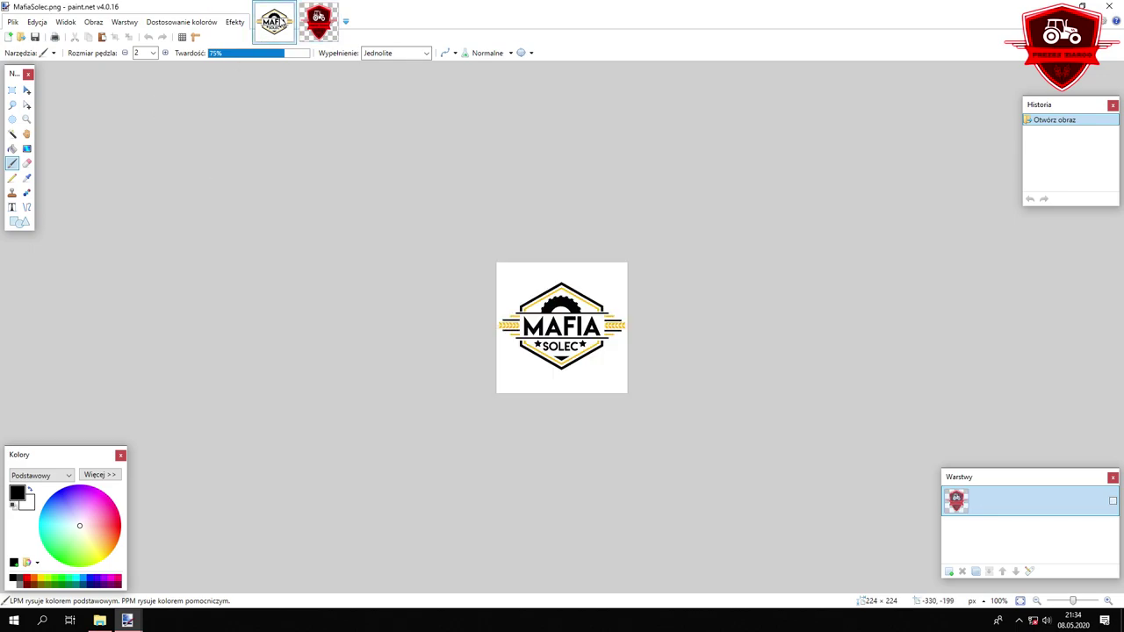
{"action": "key", "text": "ctrl+a"}
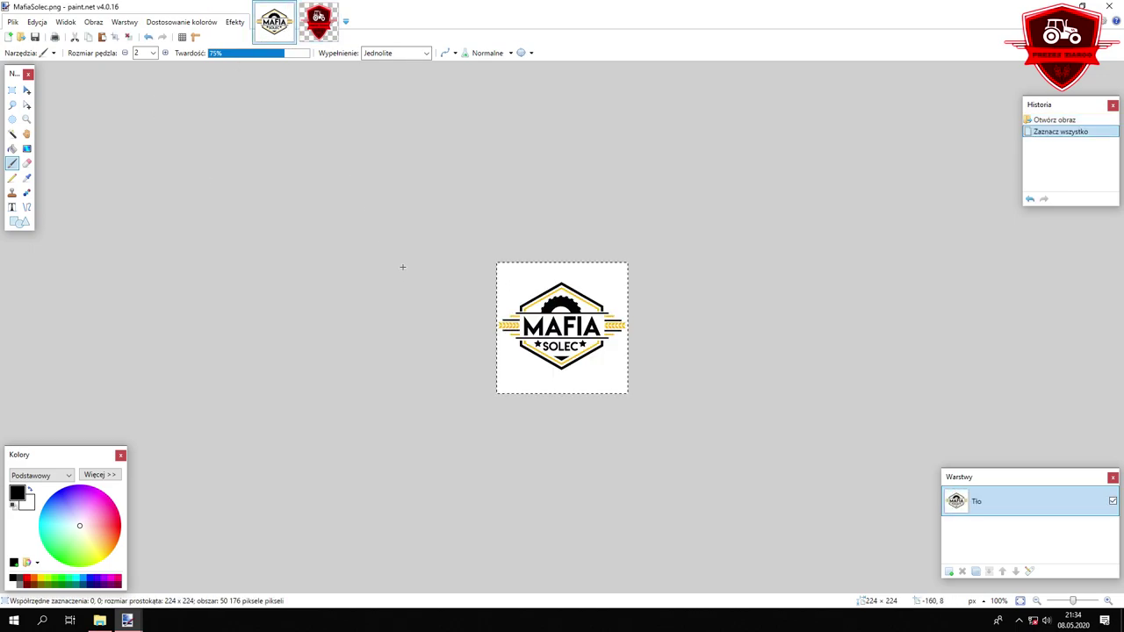
{"action": "key", "text": "ctrl+Tab"}
{"action": "key", "text": "ctrl+v"}
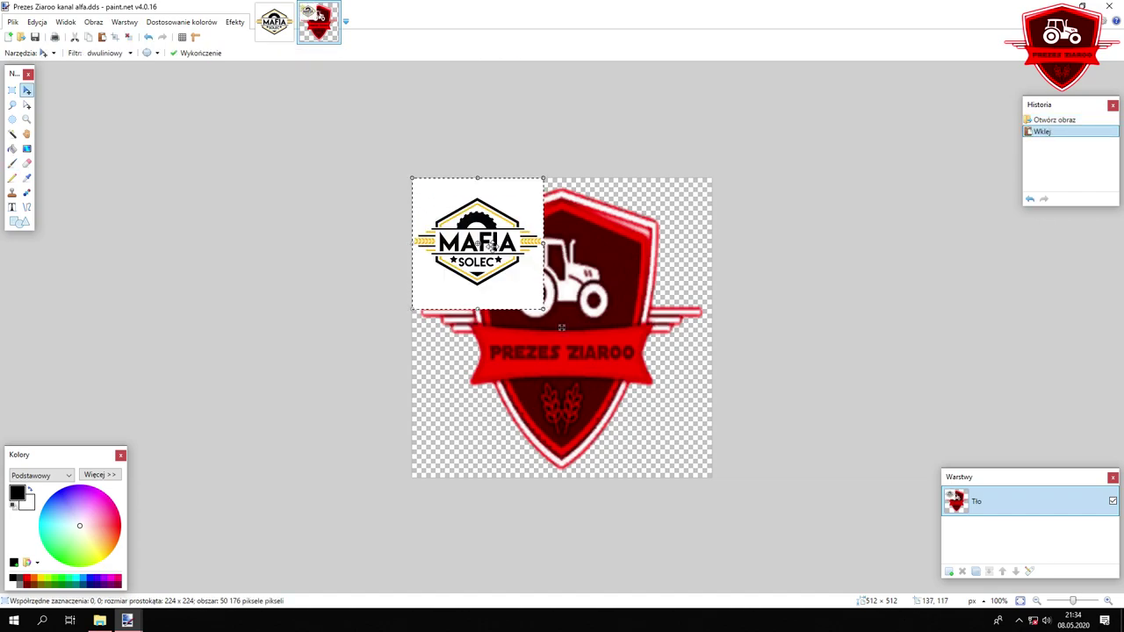
{"action": "left_click", "coordinate": [148, 37]}
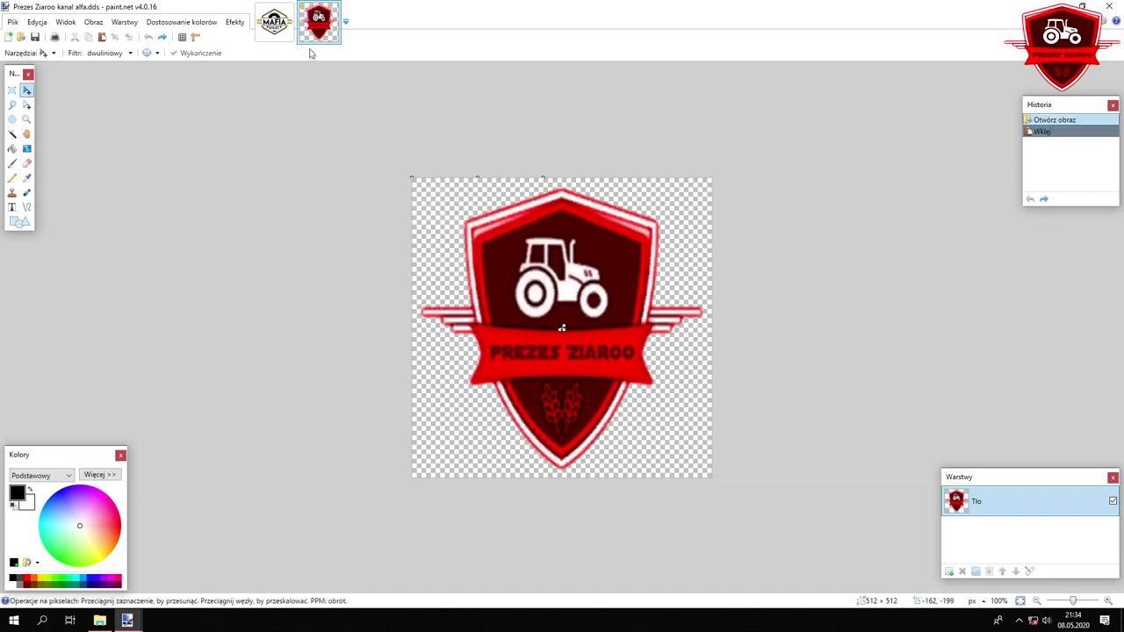
Resize the Prezes Ziaroo DDS template to 256 × 256 pixels, keeping its proportions
{"action": "key", "text": "ctrl+Tab"}
{"action": "key", "text": "ctrl+Tab"}
{"action": "key", "text": "ctrl+a"}
{"action": "left_click", "coordinate": [93, 22]}
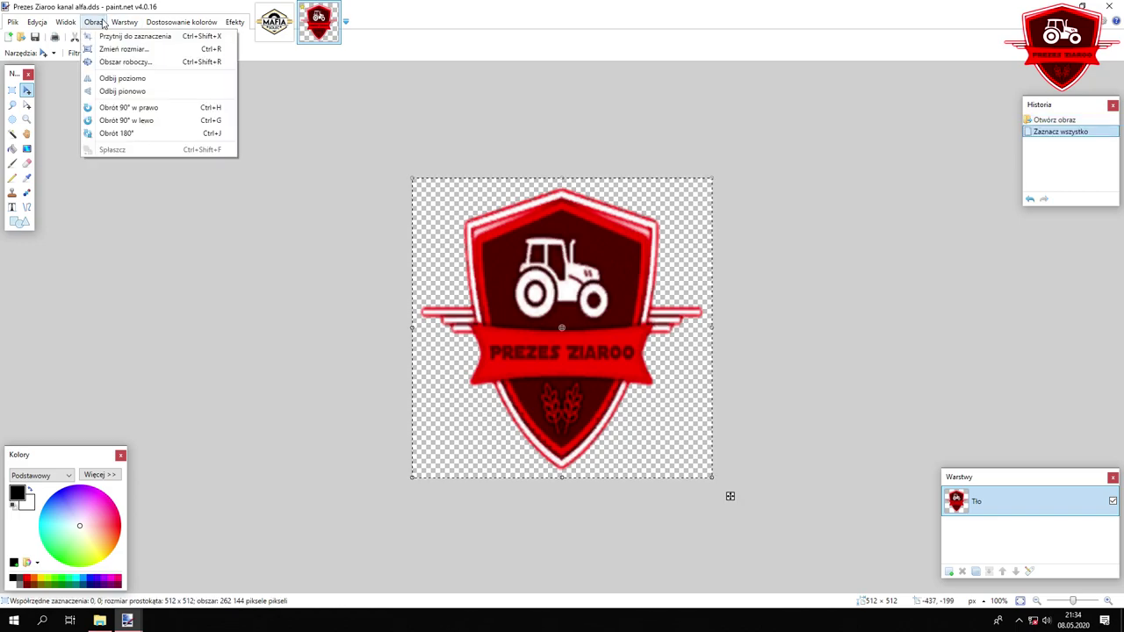
{"action": "left_click", "coordinate": [111, 50]}
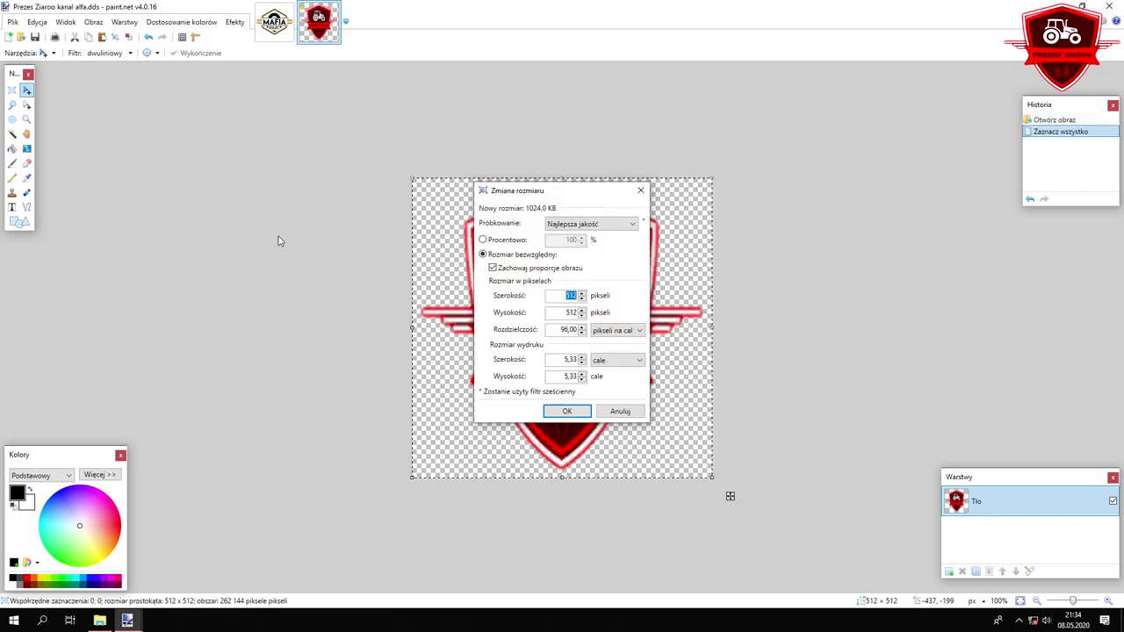
{"action": "type", "text": "256"}
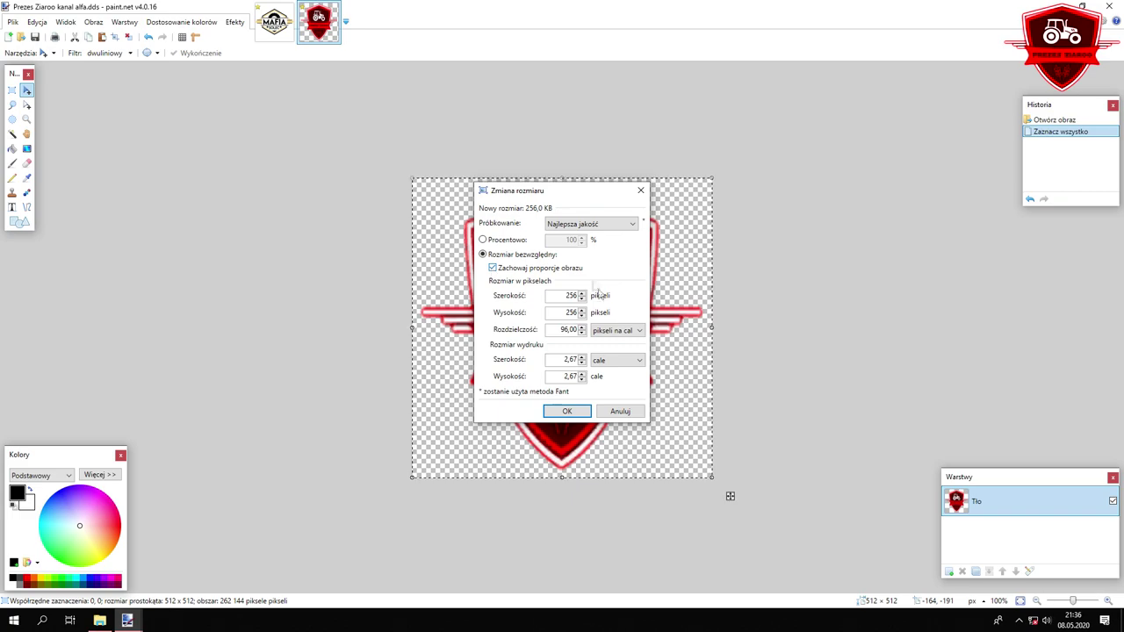
{"action": "left_click", "coordinate": [565, 412]}
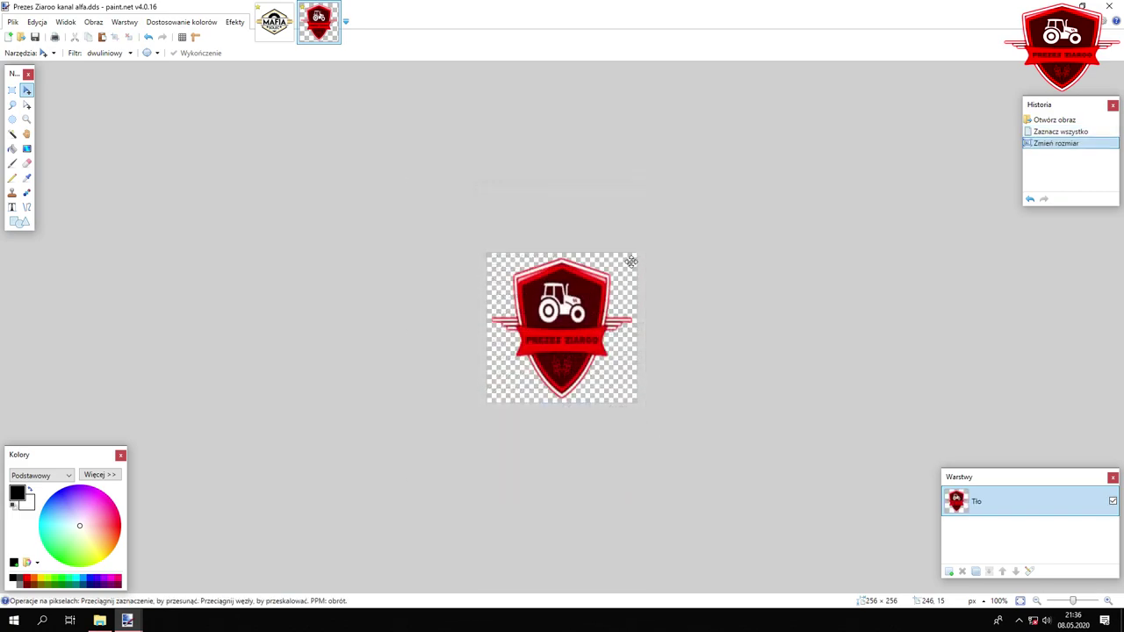
Compare the MafiaSolec image with the template and resize MafiaSolec to 256 × 256 pixels
{"action": "left_click", "coordinate": [276, 39]}
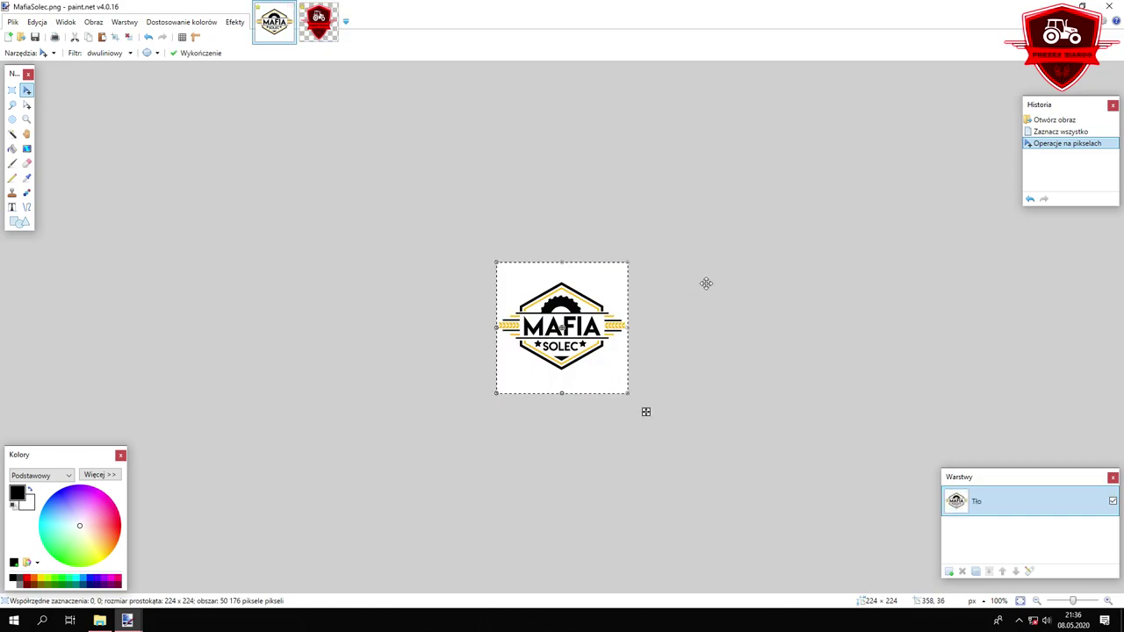
{"action": "left_click", "coordinate": [304, 25]}
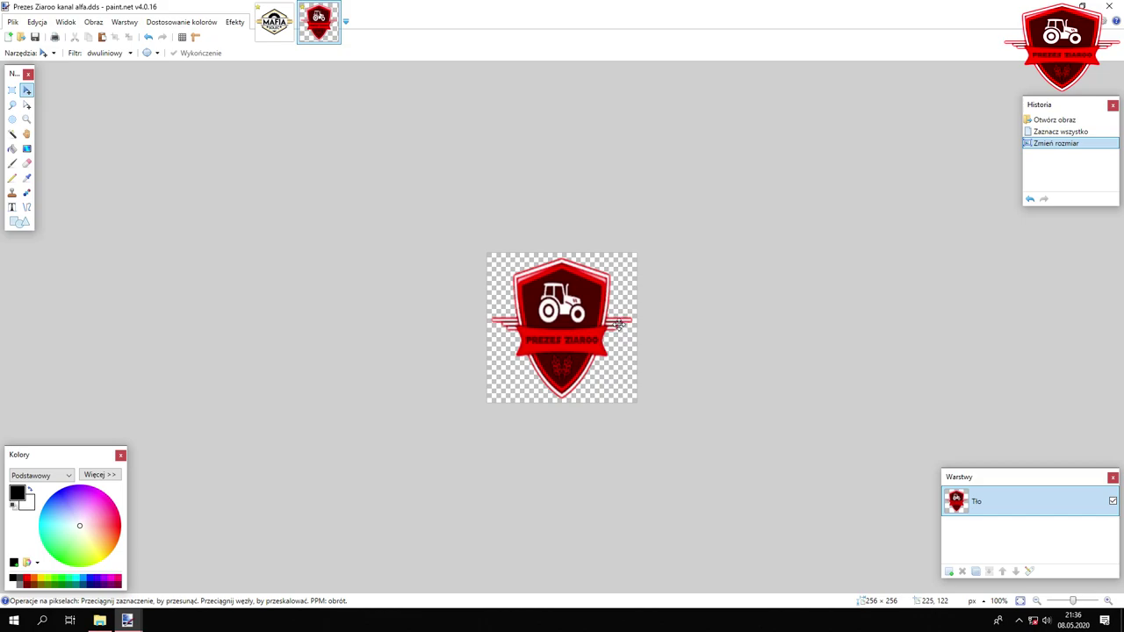
{"action": "left_click", "coordinate": [274, 24]}
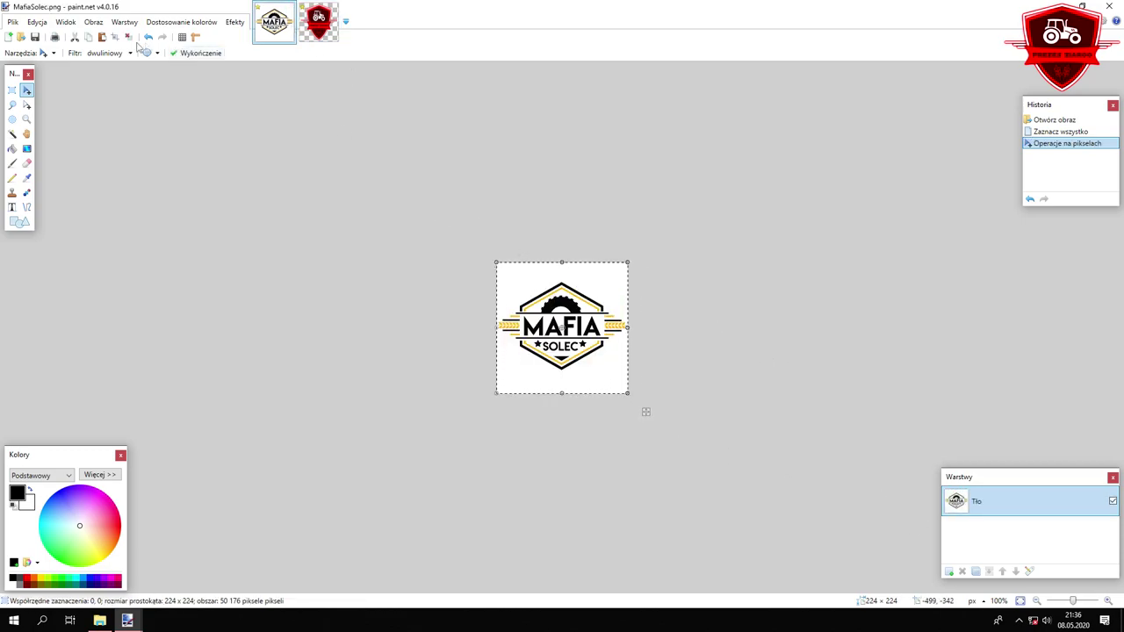
{"action": "left_click", "coordinate": [93, 22]}
{"action": "left_click", "coordinate": [113, 49]}
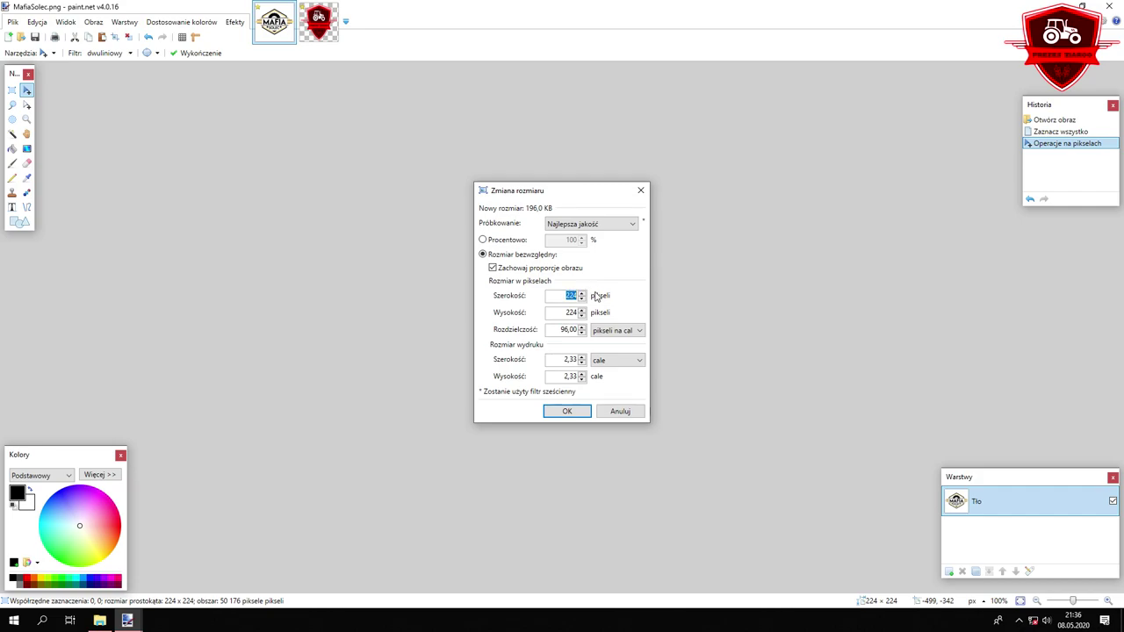
{"action": "type", "text": "256"}
{"action": "left_click", "coordinate": [567, 411]}
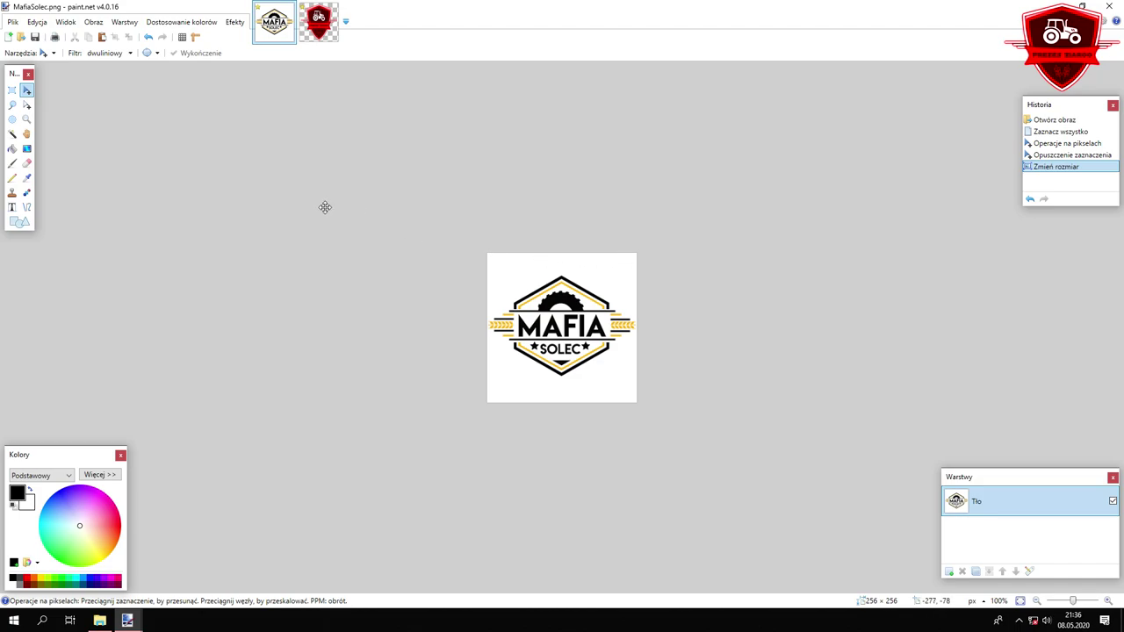
Copy the whole MafiaSolec image over the logo in the DDS template and close MafiaSolec.png without saving it
{"action": "key", "text": "ctrl+a"}
{"action": "key", "text": "ctrl+c"}
{"action": "left_click", "coordinate": [313, 22]}
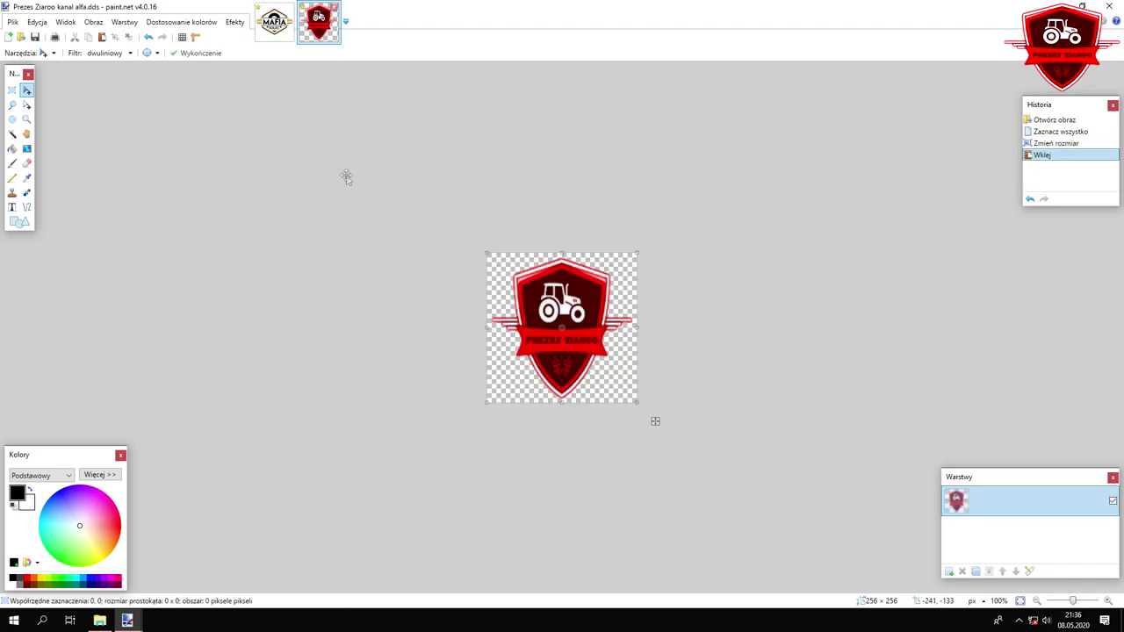
{"action": "key", "text": "ctrl+v"}
{"action": "key", "text": "ctrl+Tab"}
{"action": "key", "text": "ctrl+w"}
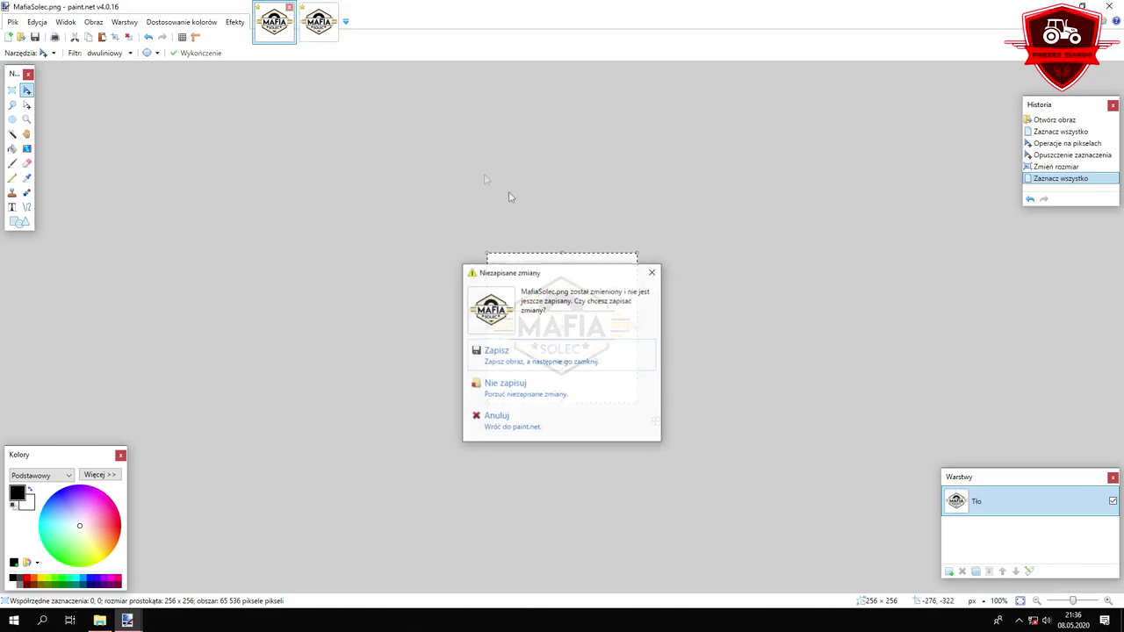
{"action": "left_click", "coordinate": [527, 394]}
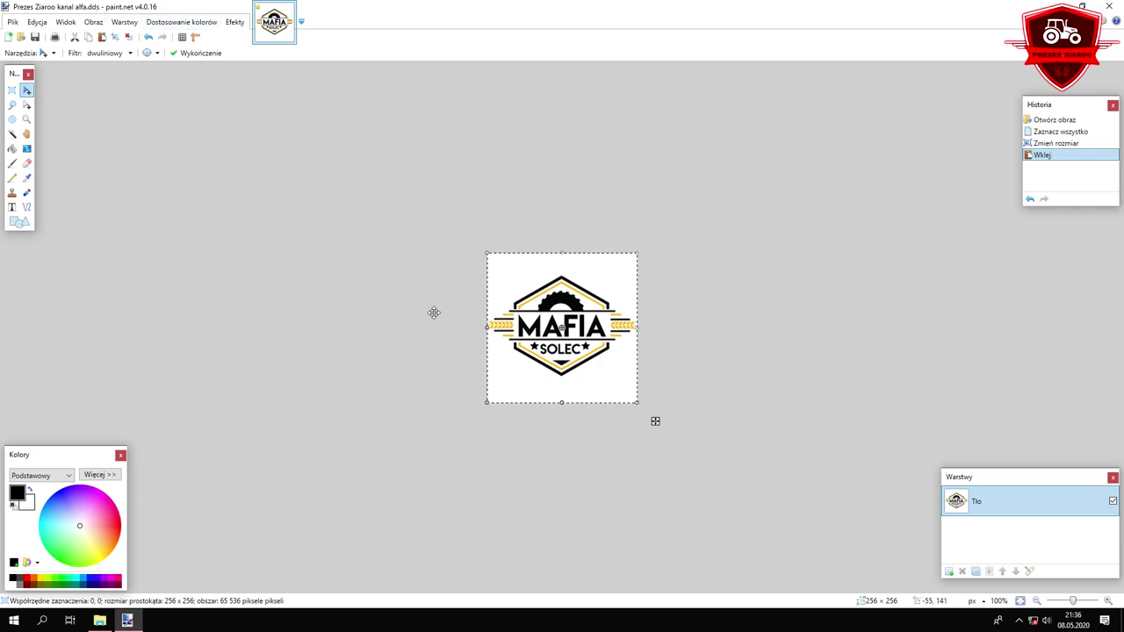
Close paint.net and save the modified DDS template with DXT5 (interpolated alpha) compression
{"action": "left_click", "coordinate": [1114, 6]}
{"action": "left_click", "coordinate": [494, 361]}
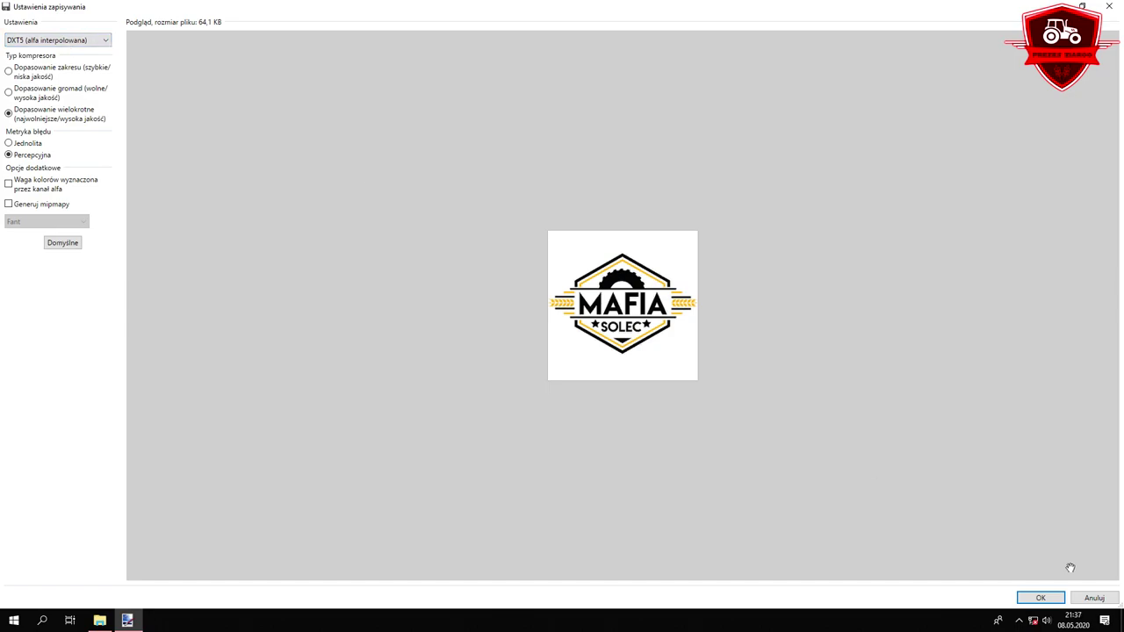
{"action": "left_click", "coordinate": [1033, 598]}
Open the Logo PrezesZiaroo i3d file in GIANTS Editor, examine the texture on the "PrezesZiaroo napis" shape, and close the editor
{"action": "double_click", "coordinate": [719, 196]}
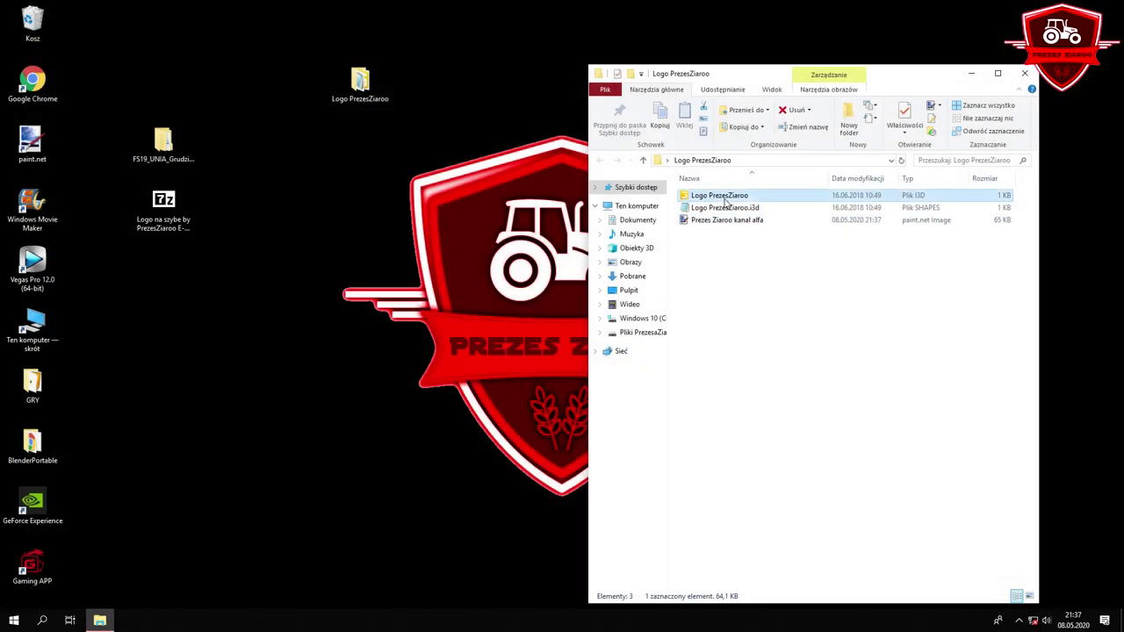
{"action": "double_click", "coordinate": [518, 280]}
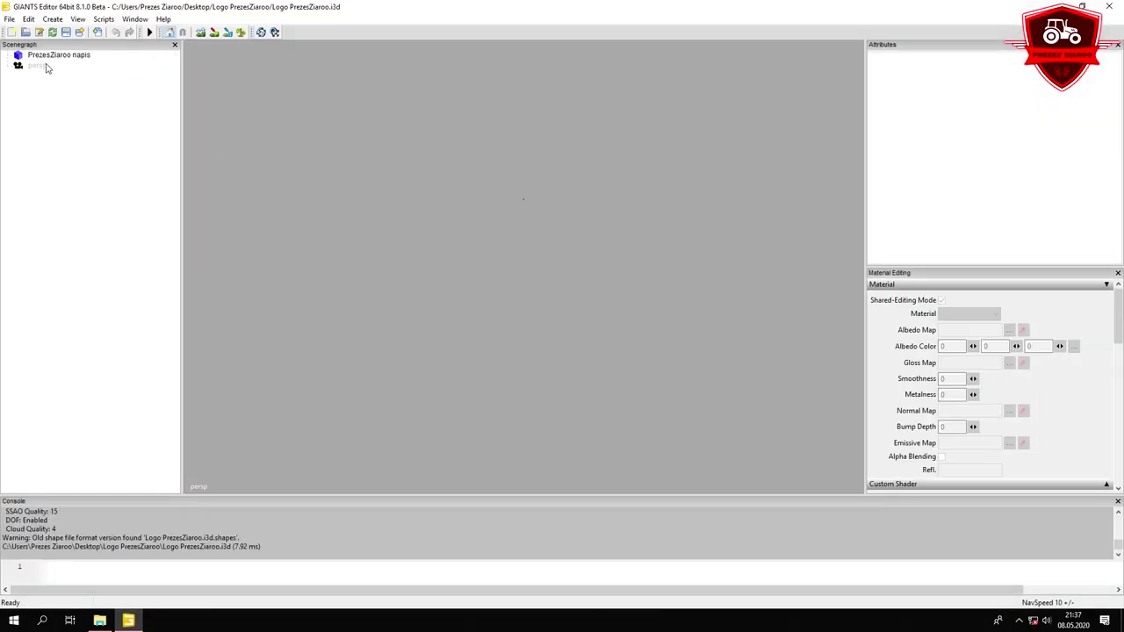
{"action": "left_click", "coordinate": [51, 56]}
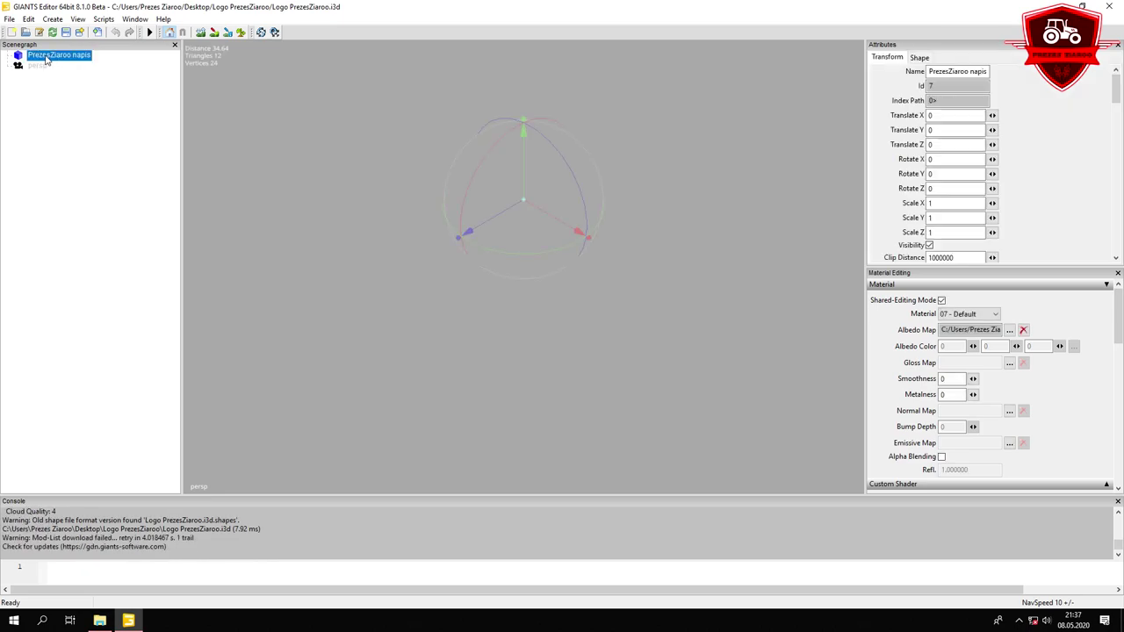
{"action": "key", "text": "f"}
{"action": "scroll", "coordinate": [557, 181], "scroll_direction": "down", "scroll_amount": 5}
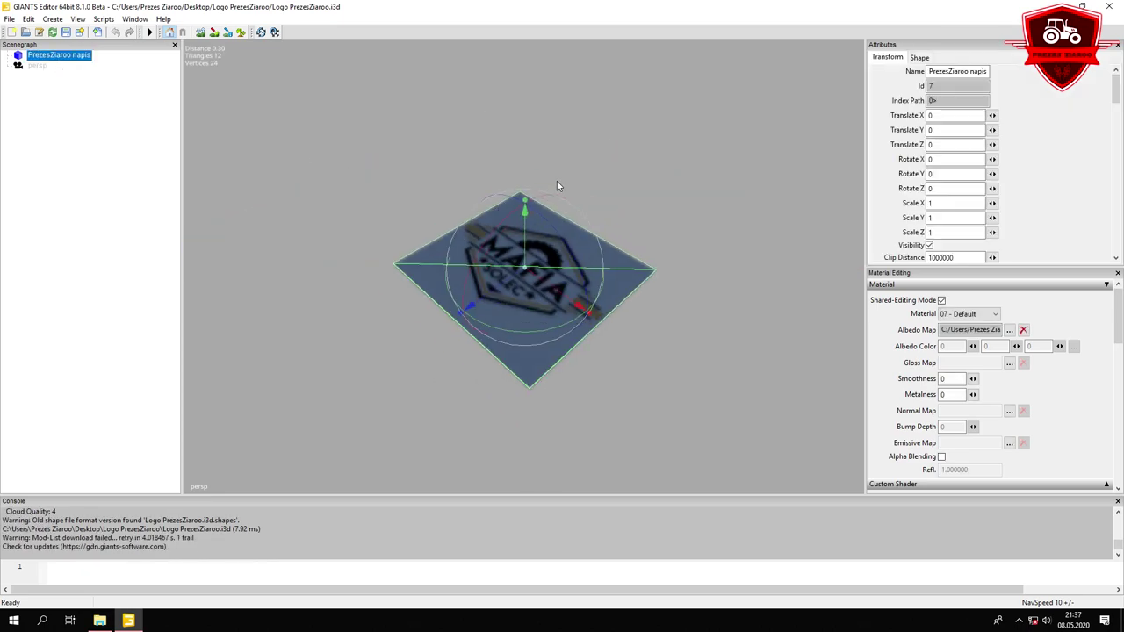
{"action": "left_click_drag", "start_coordinate": [664, 246], "coordinate": [607, 238]}
{"action": "scroll", "coordinate": [607, 238], "scroll_direction": "up", "scroll_amount": 5}
{"action": "scroll", "coordinate": [607, 238], "scroll_direction": "down", "scroll_amount": 3}
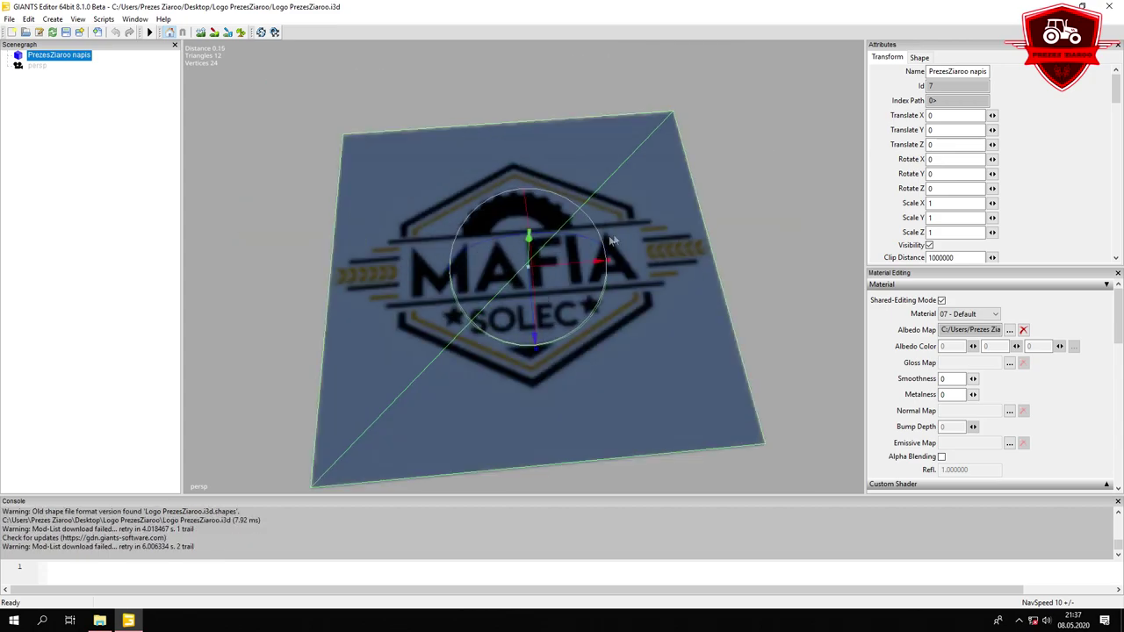
{"action": "key", "text": "alt+F4"}
{"action": "left_click", "coordinate": [588, 304]}
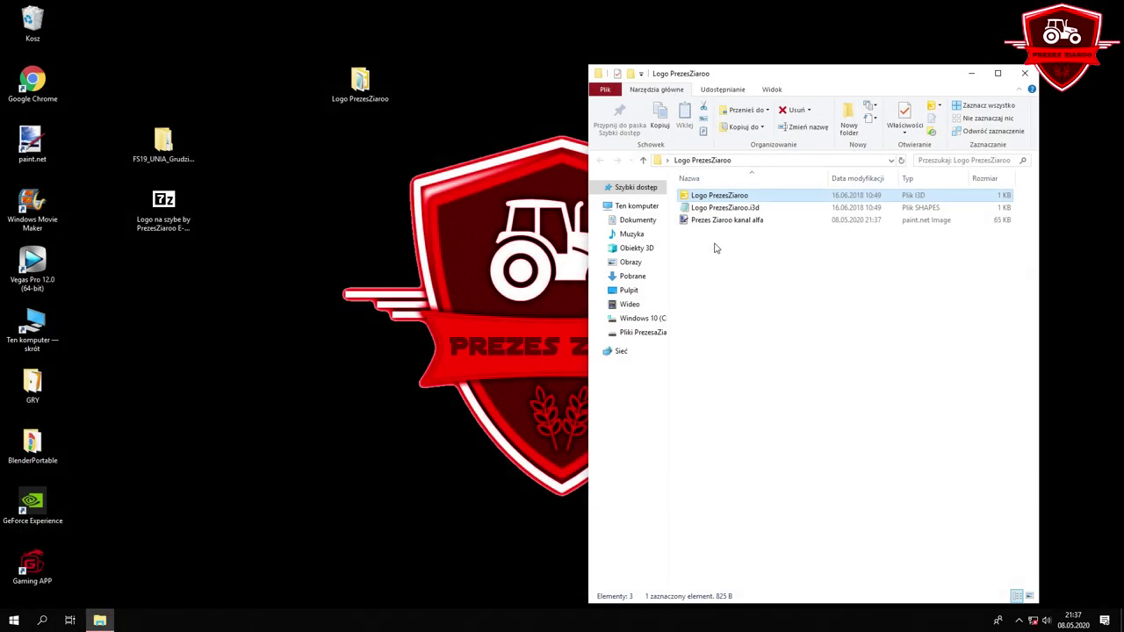
Open the "Prezes Ziaroo kanal alfa" texture in paint.net and enlarge the logo to 300%
{"action": "left_click", "coordinate": [723, 254]}
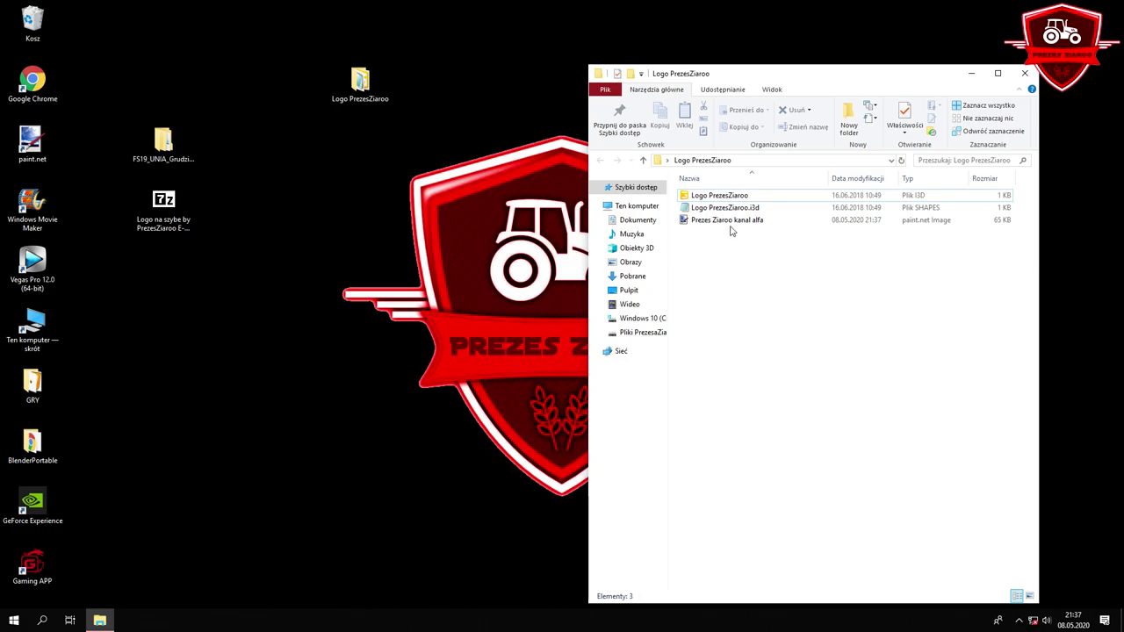
{"action": "double_click", "coordinate": [731, 221]}
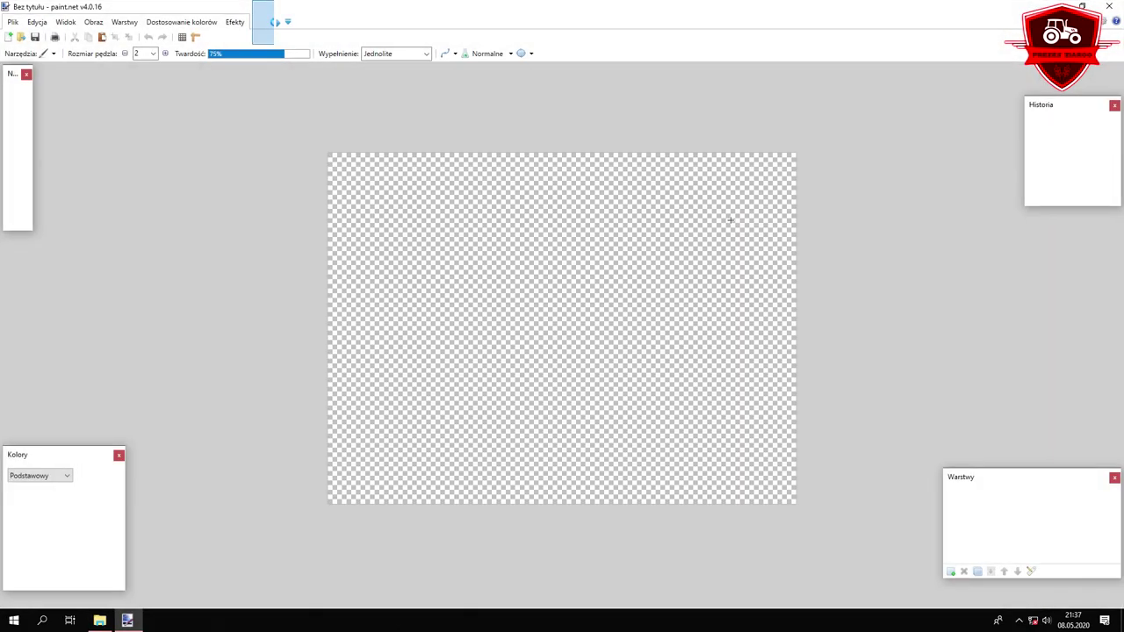
{"action": "left_click", "coordinate": [25, 118]}
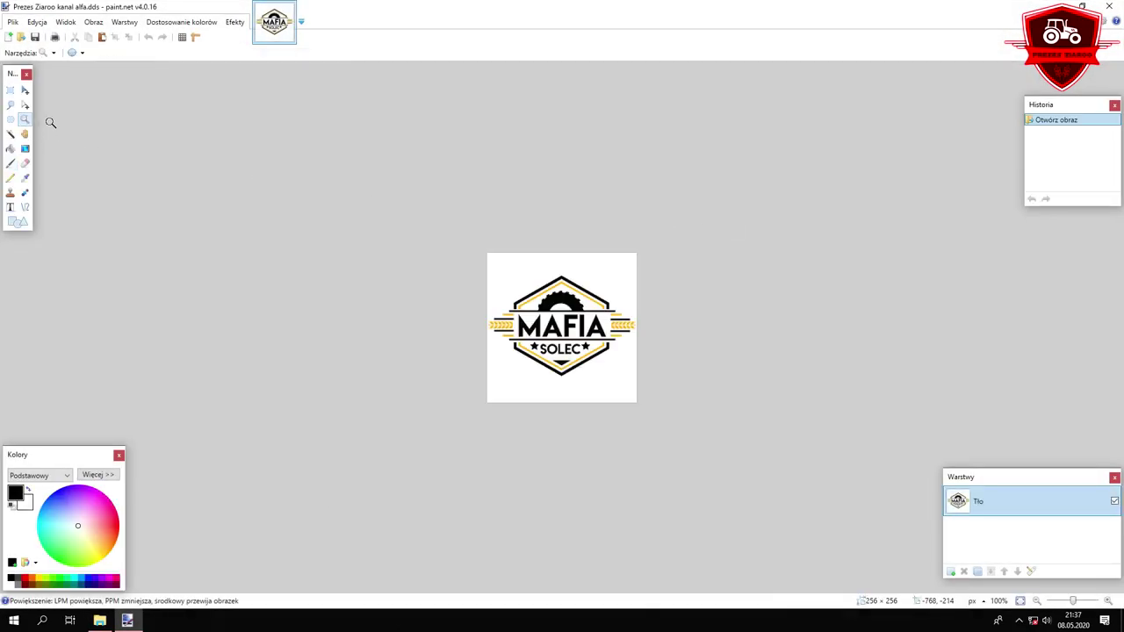
{"action": "left_click", "coordinate": [595, 273]}
{"action": "left_click", "coordinate": [466, 279]}
{"action": "scroll", "coordinate": [464, 276], "scroll_direction": "down", "scroll_amount": 1}
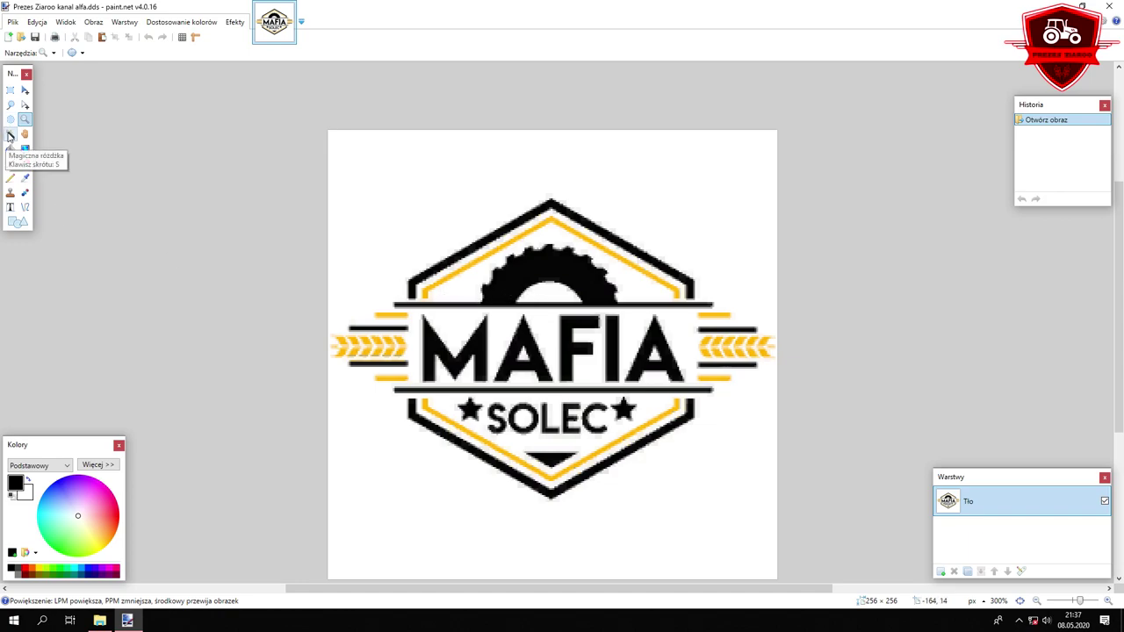
Select the white background around the MAFIA SOLEC logo with the Magic Wand and delete it
{"action": "key", "text": "s"}
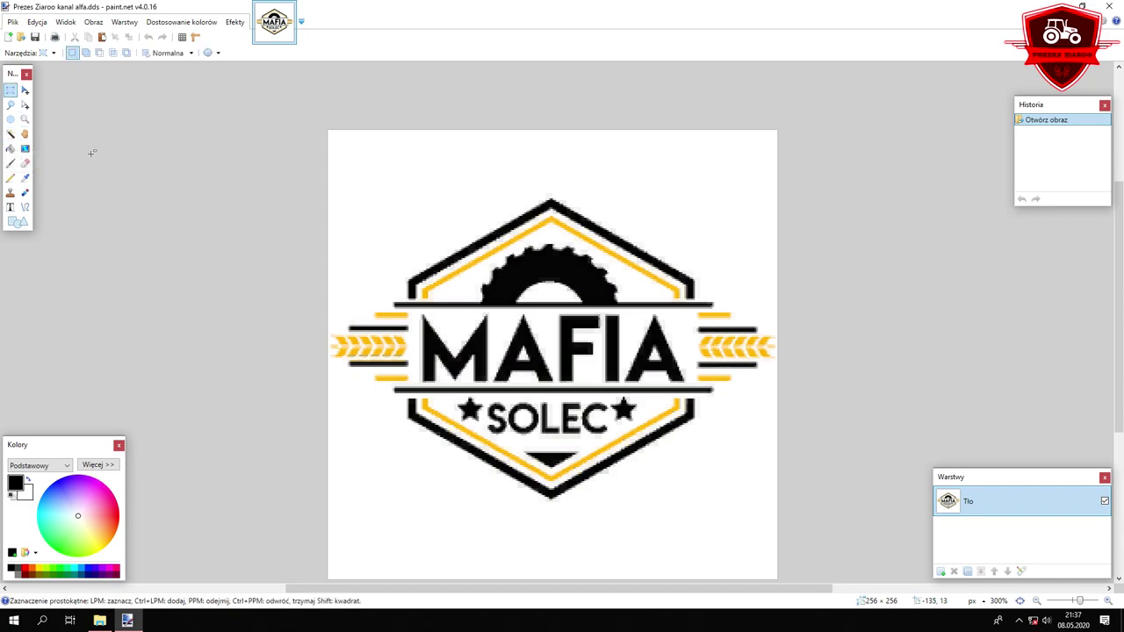
{"action": "left_click", "coordinate": [12, 133]}
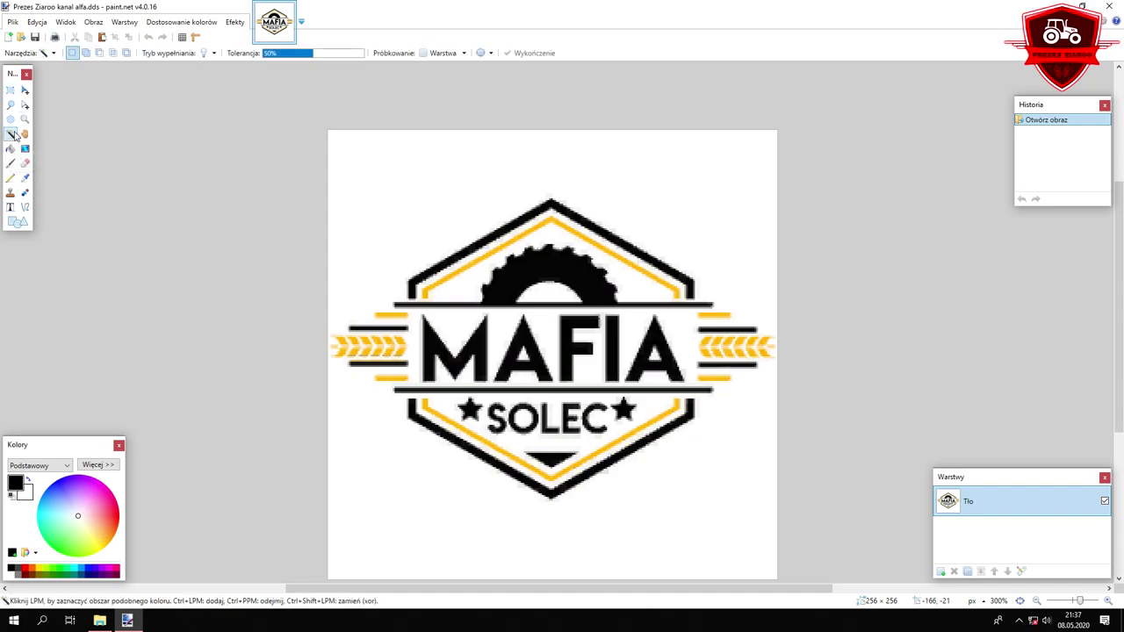
{"action": "left_click", "coordinate": [380, 155]}
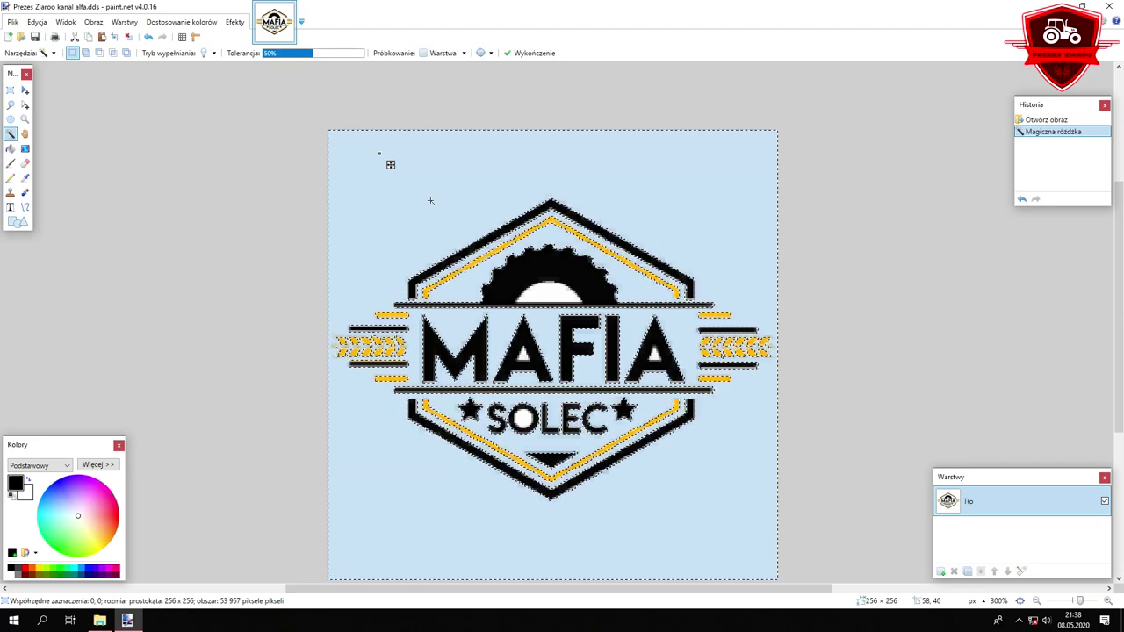
{"action": "key", "text": "Delete"}
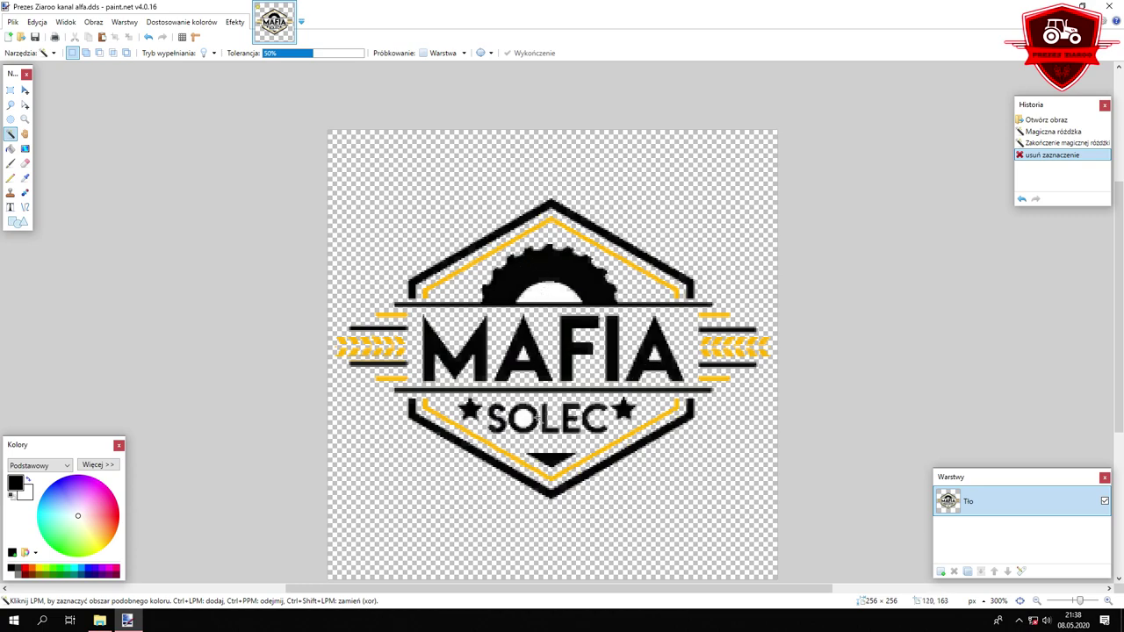
Delete the remaining white areas inside the tyre arch and the letters of the logo
{"action": "left_click", "coordinate": [550, 292]}
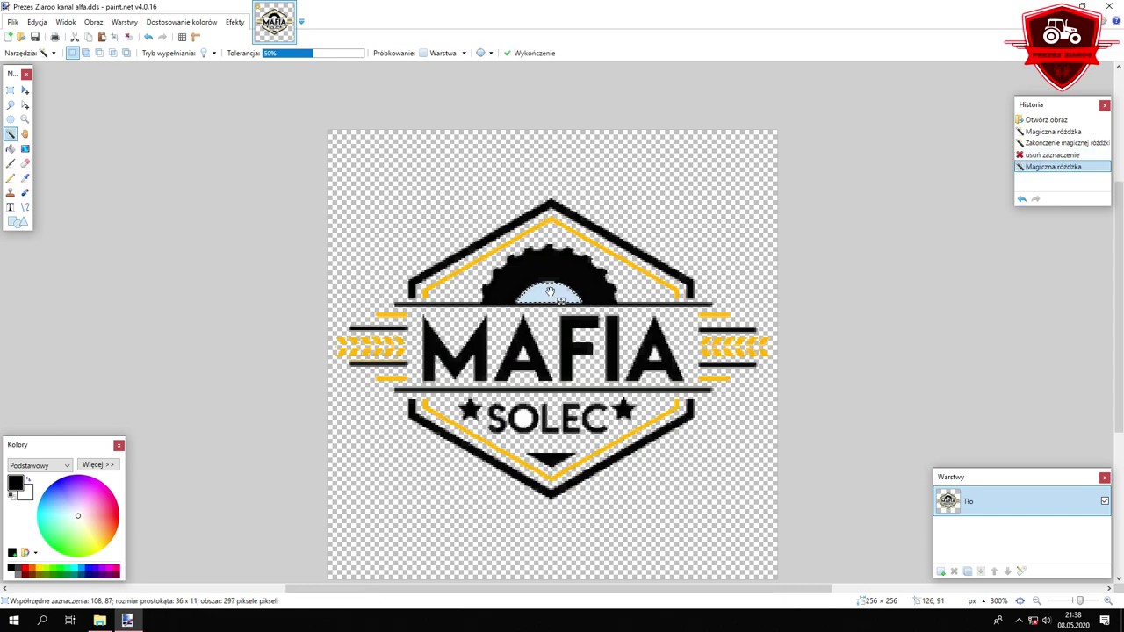
{"action": "key", "text": "Delete"}
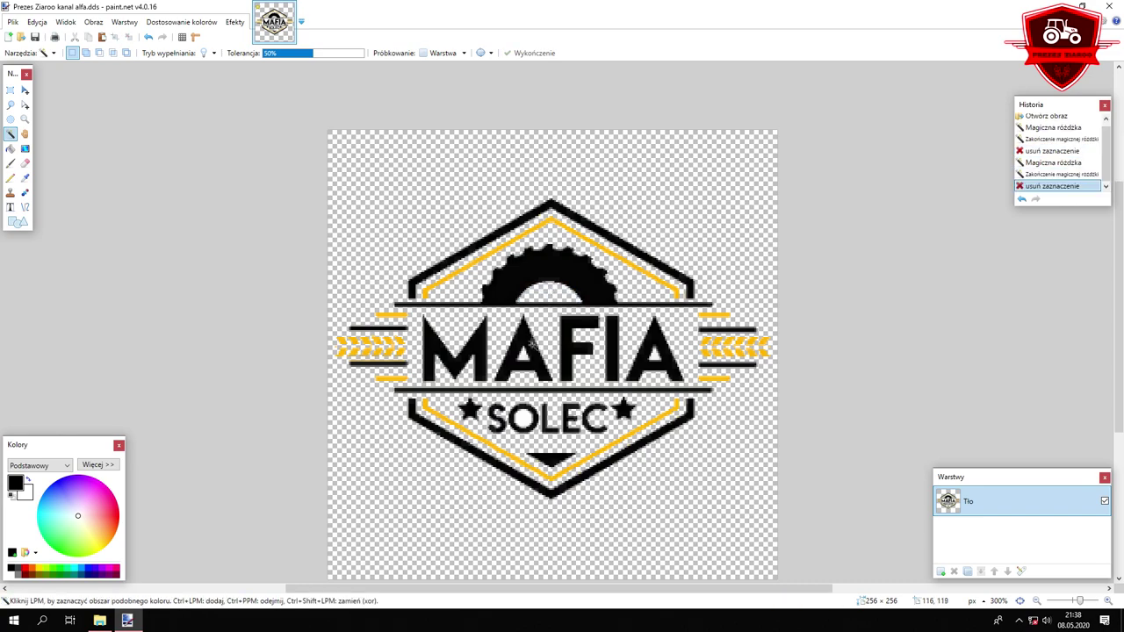
{"action": "left_click", "coordinate": [523, 355]}
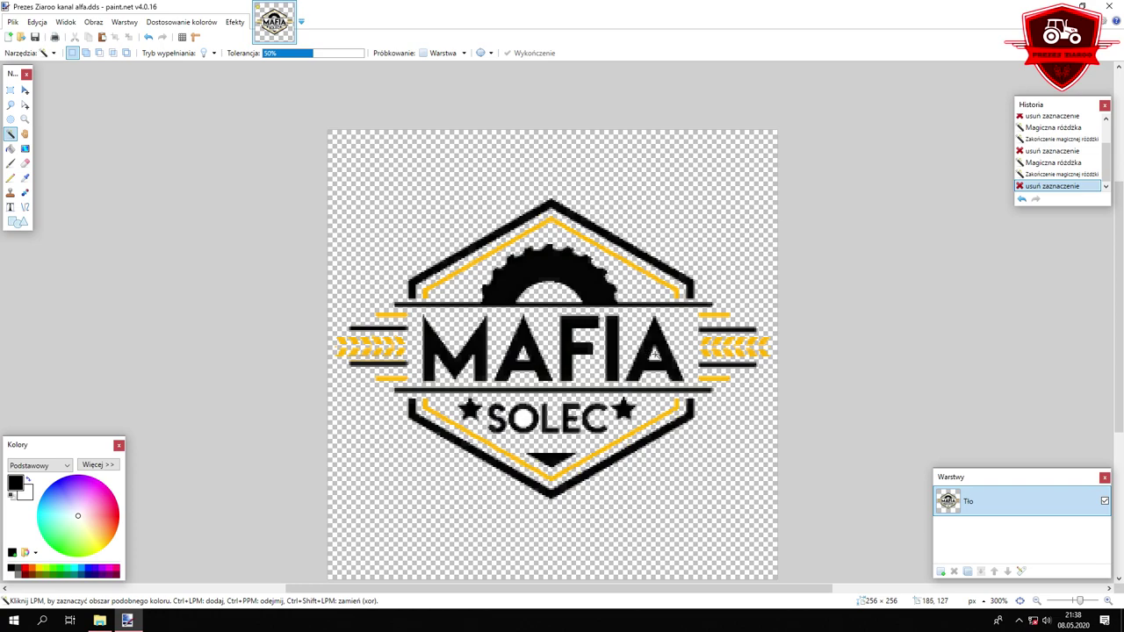
{"action": "key", "text": "Delete"}
Close the edited logo texture and save its changes as a DDS with DXT1 compression
{"action": "key", "text": "ctrl+w"}
{"action": "left_click", "coordinate": [494, 351]}
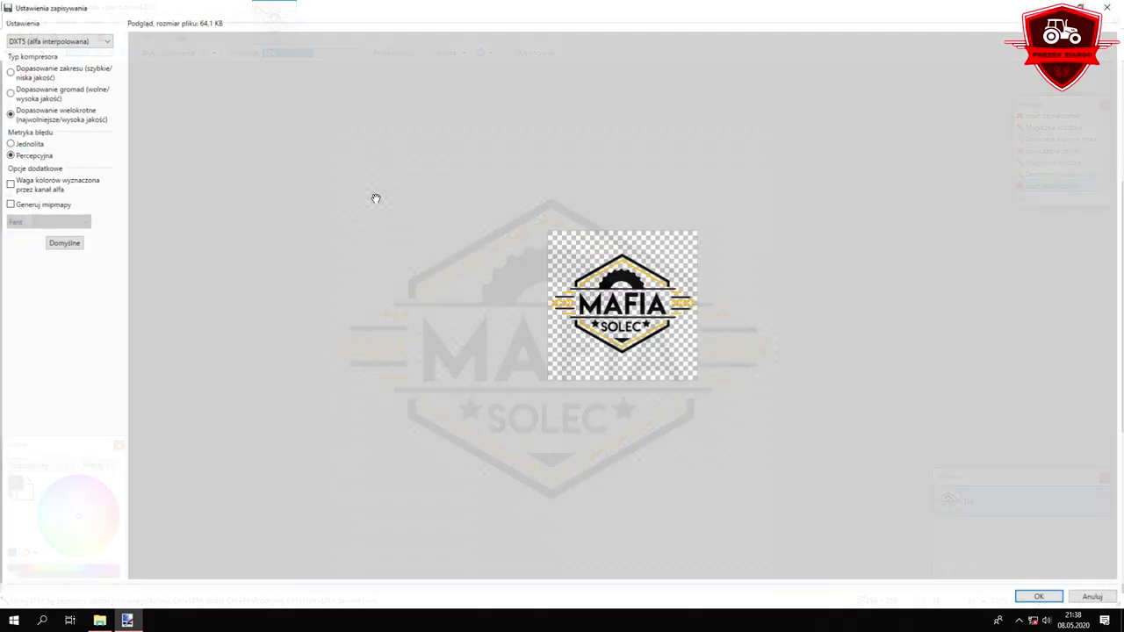
{"action": "left_click", "coordinate": [30, 41]}
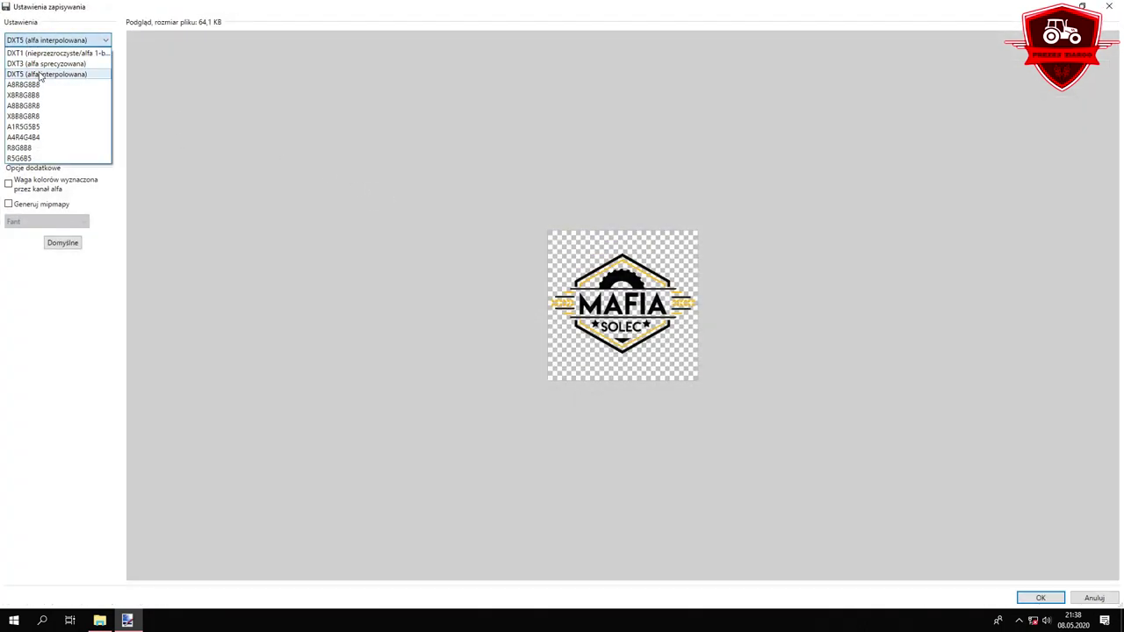
{"action": "left_click", "coordinate": [40, 75]}
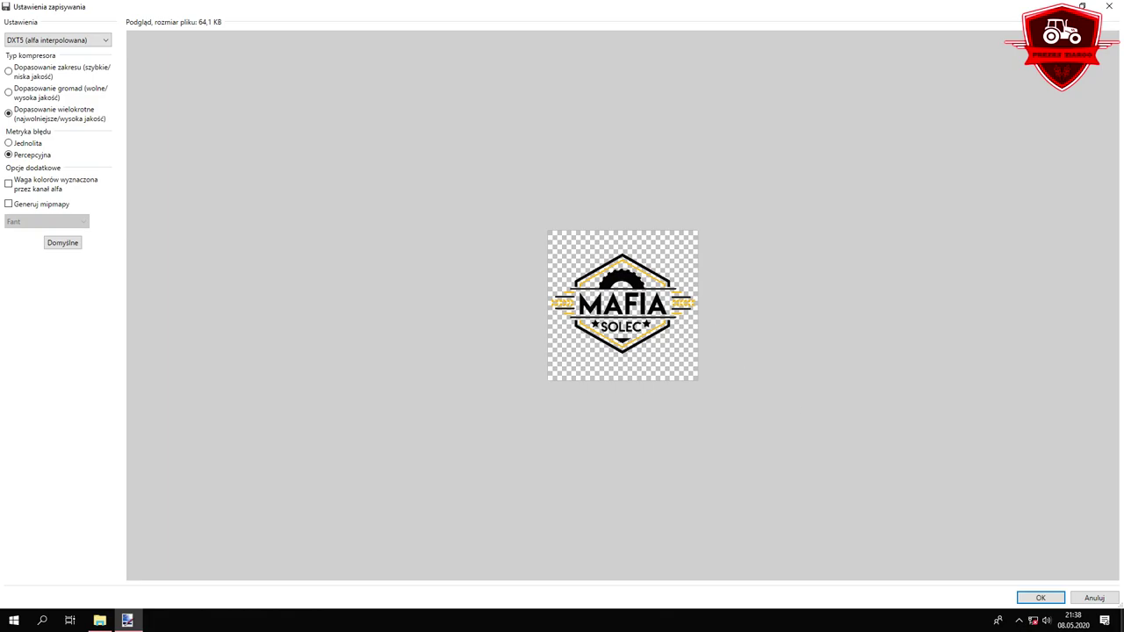
{"action": "left_click", "coordinate": [23, 41]}
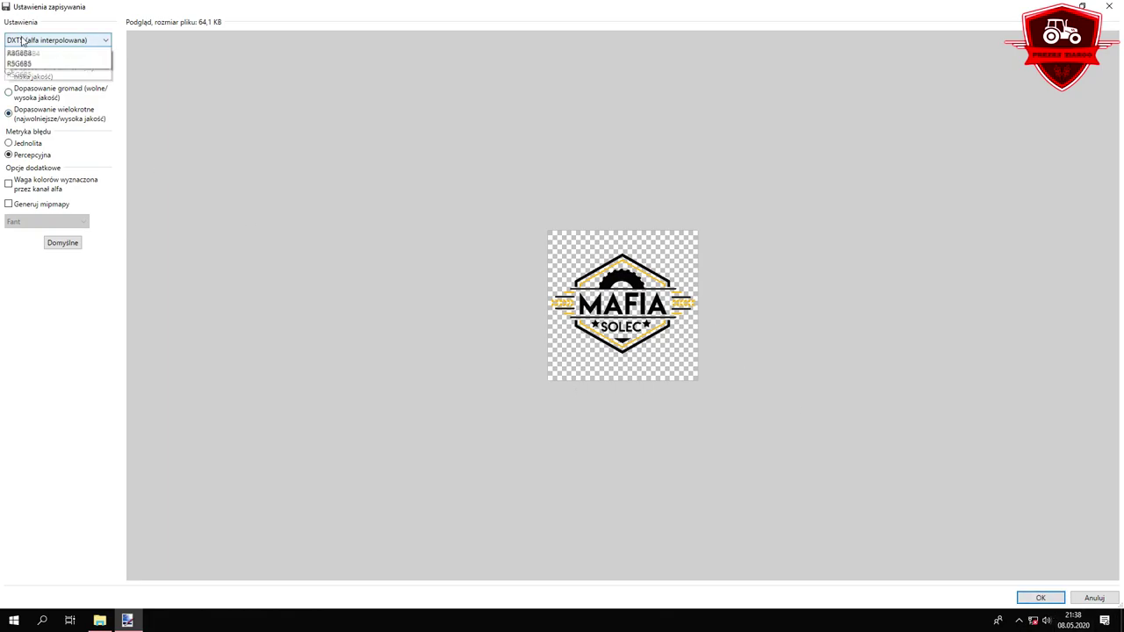
{"action": "left_click", "coordinate": [30, 53]}
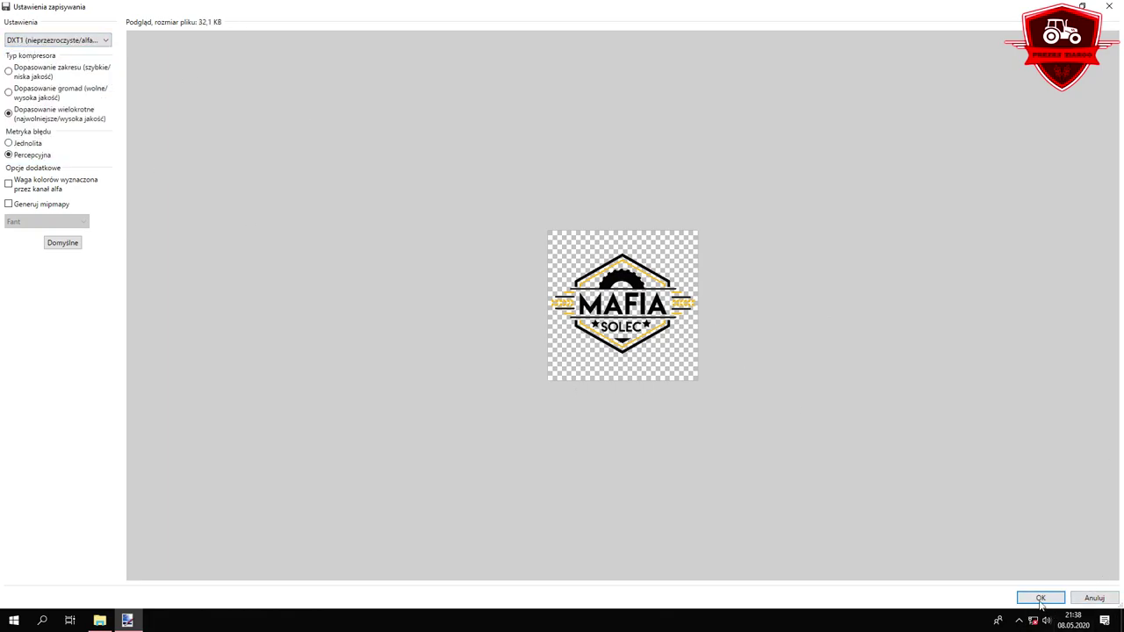
{"action": "left_click", "coordinate": [1041, 598]}
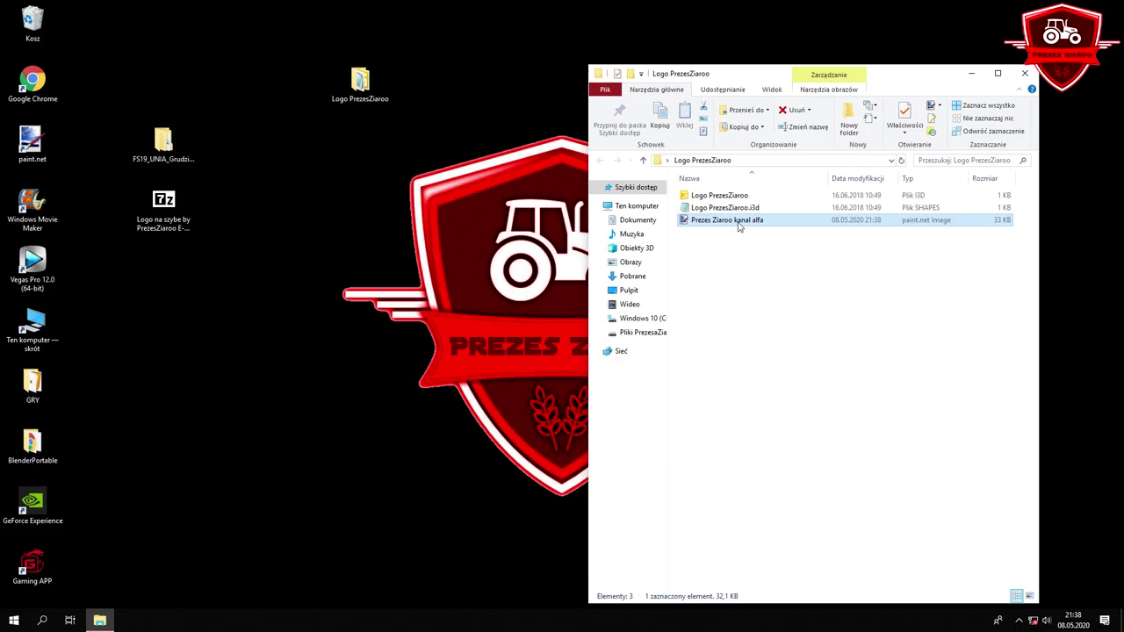
Open the Logo PrezesZiaroo i3d file in GIANTS Editor and frame the "PrezesZiaroo napis" shape
{"action": "double_click", "coordinate": [736, 220]}
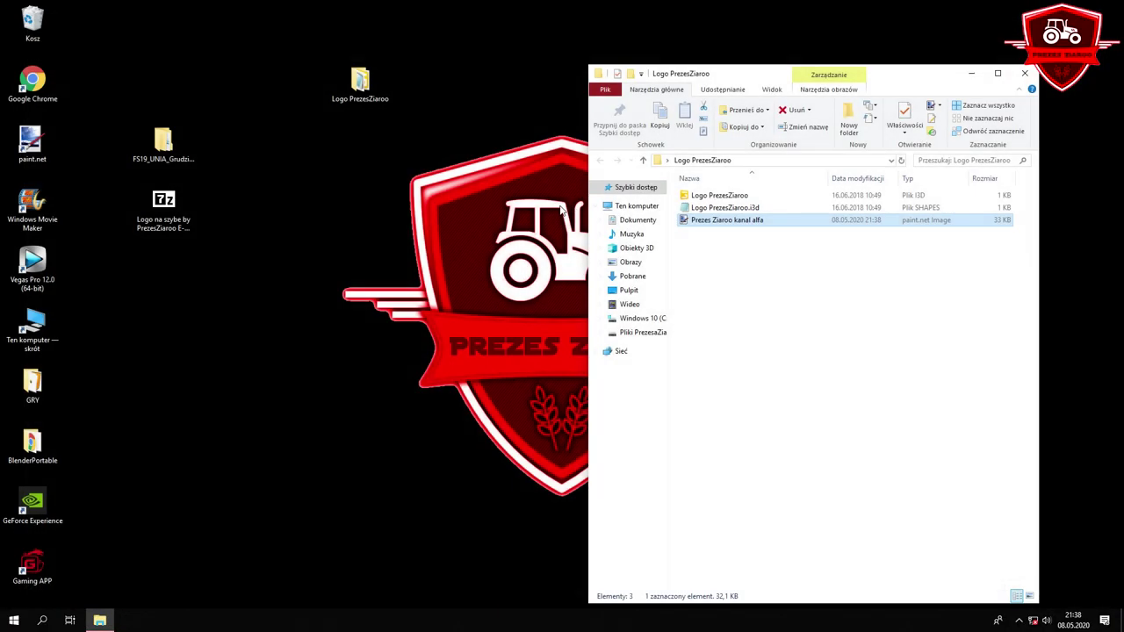
{"action": "right_click", "coordinate": [251, 207]}
{"action": "left_click", "coordinate": [267, 239]}
{"action": "double_click", "coordinate": [795, 196]}
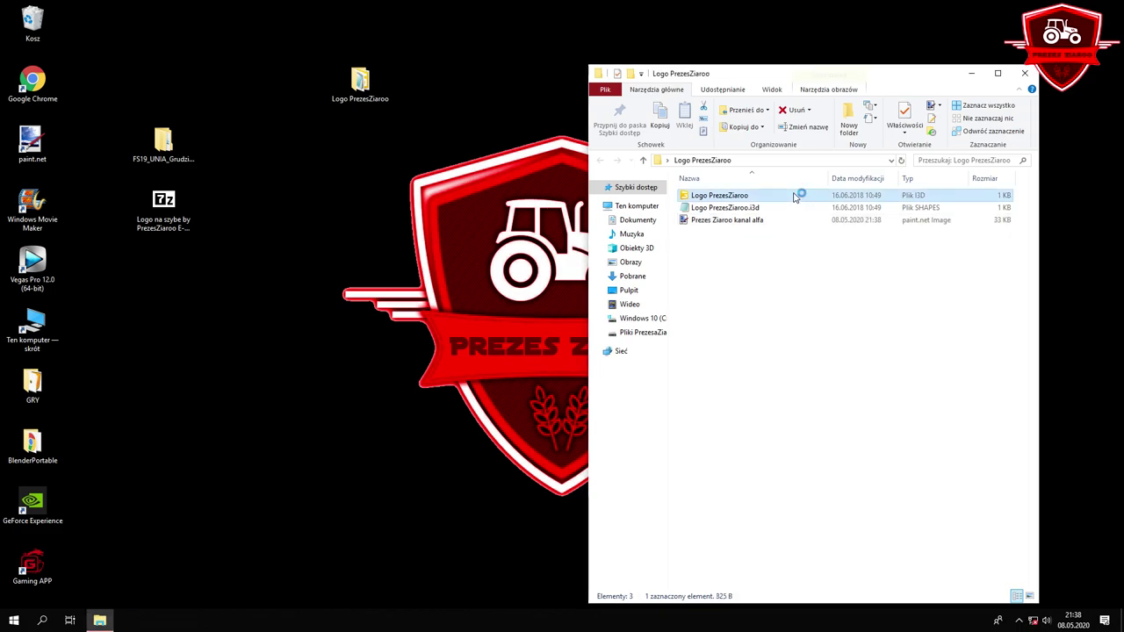
{"action": "double_click", "coordinate": [448, 279]}
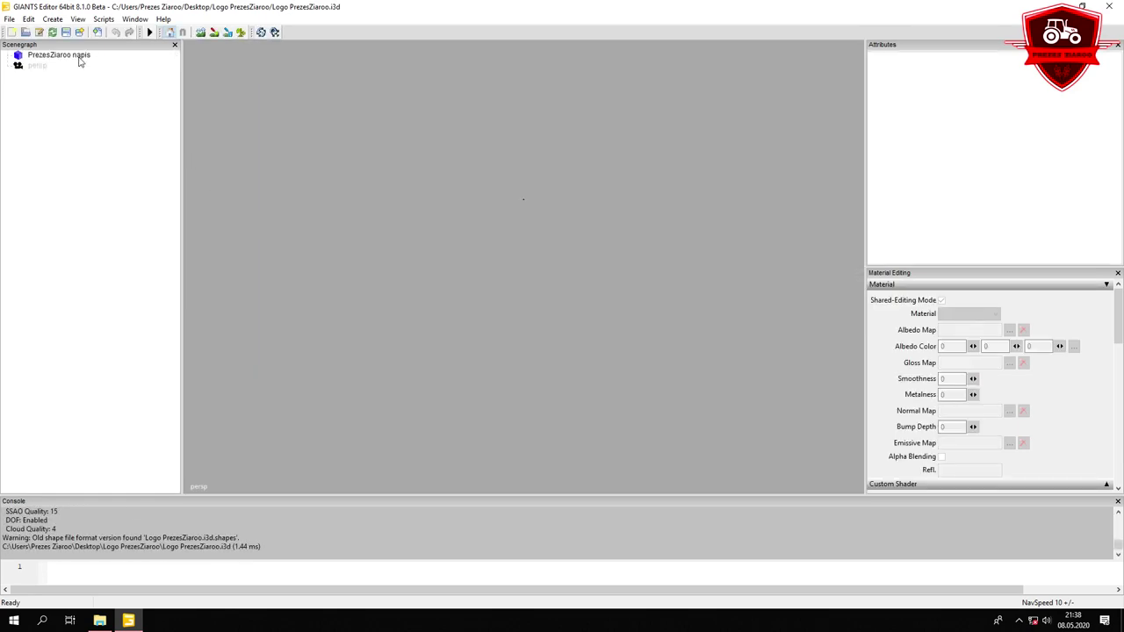
{"action": "left_click", "coordinate": [78, 57]}
{"action": "key", "text": "f"}
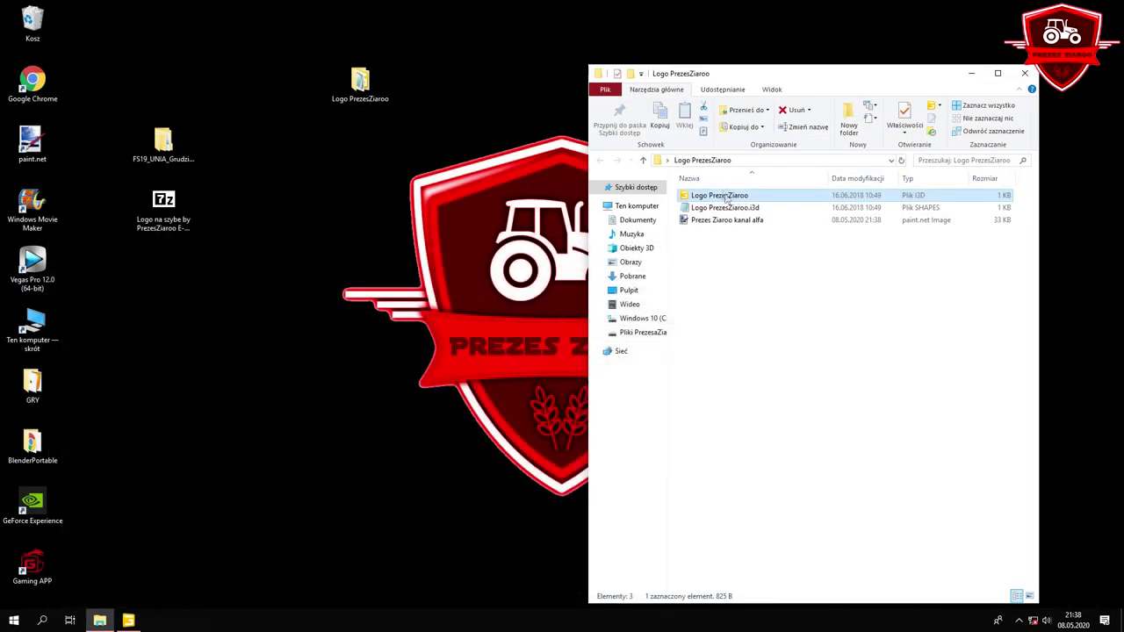
Open the "Prezes Ziaroo kanal alfa" texture in paint.net and close GIANTS Editor after checking the logo on the shape
{"action": "left_click", "coordinate": [708, 220]}
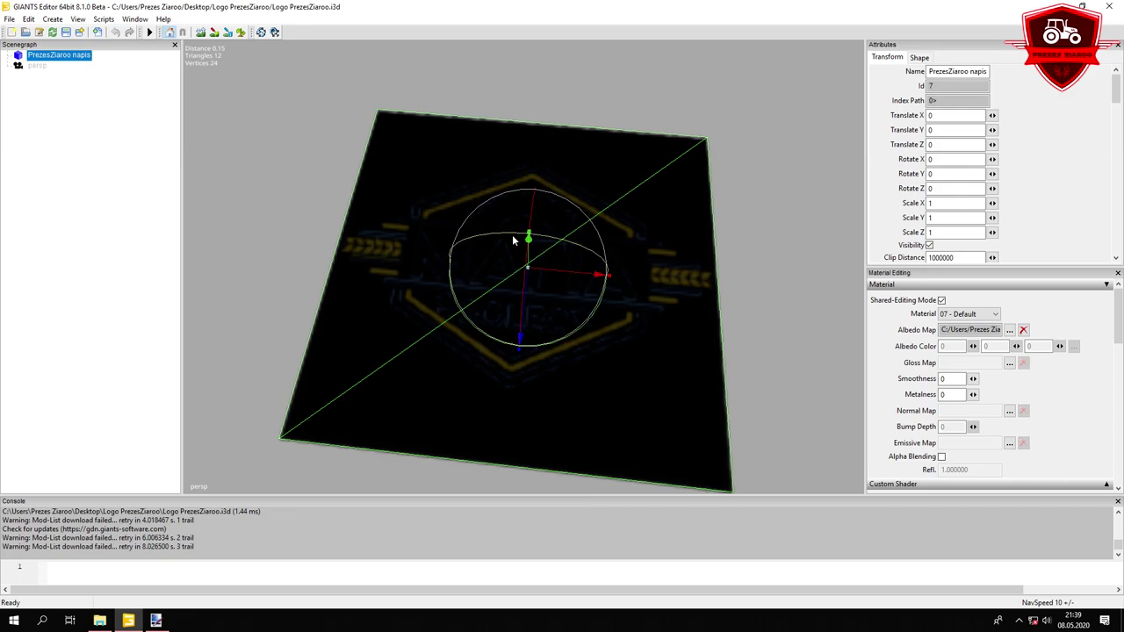
{"action": "mouse_move", "coordinate": [394, 194]}
{"action": "left_mouse_down"}
{"action": "mouse_move", "coordinate": [434, 166]}
{"action": "mouse_move", "coordinate": [454, 129]}
{"action": "mouse_move", "coordinate": [413, 91]}
{"action": "mouse_move", "coordinate": [326, 167]}
{"action": "mouse_move", "coordinate": [356, 220]}
{"action": "mouse_move", "coordinate": [389, 238]}
{"action": "mouse_move", "coordinate": [390, 214]}
{"action": "left_mouse_up"}
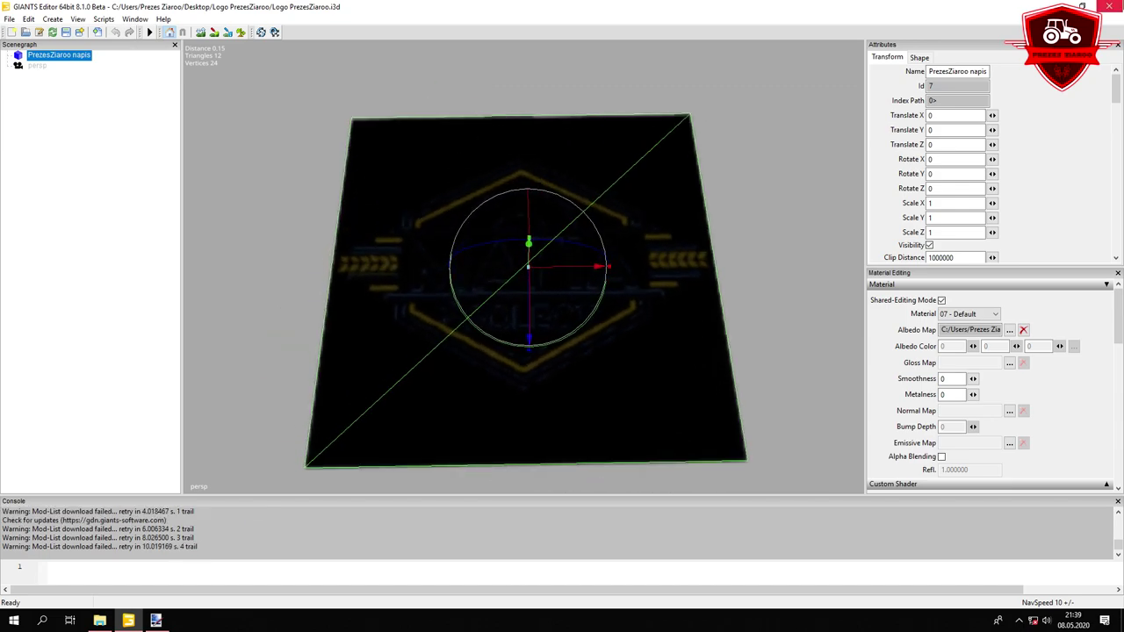
{"action": "left_click", "coordinate": [1109, 7]}
{"action": "left_click", "coordinate": [636, 307]}
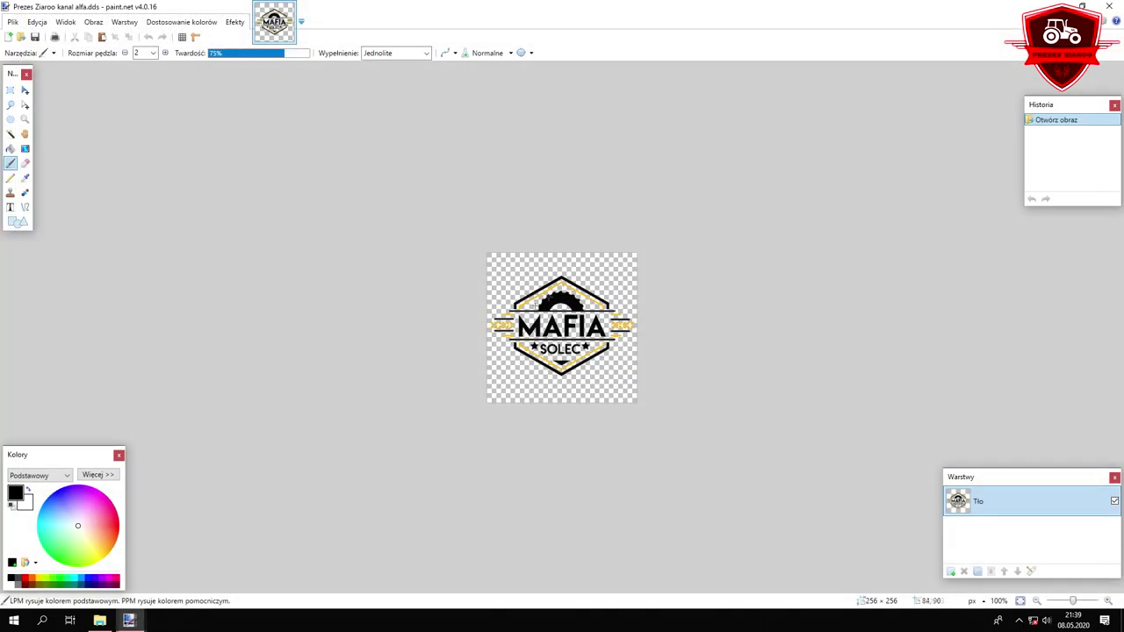
Save the logo texture with DXT5 (interpolated alpha) compression
{"action": "left_click", "coordinate": [12, 22]}
{"action": "left_click", "coordinate": [35, 104]}
{"action": "left_click", "coordinate": [42, 44]}
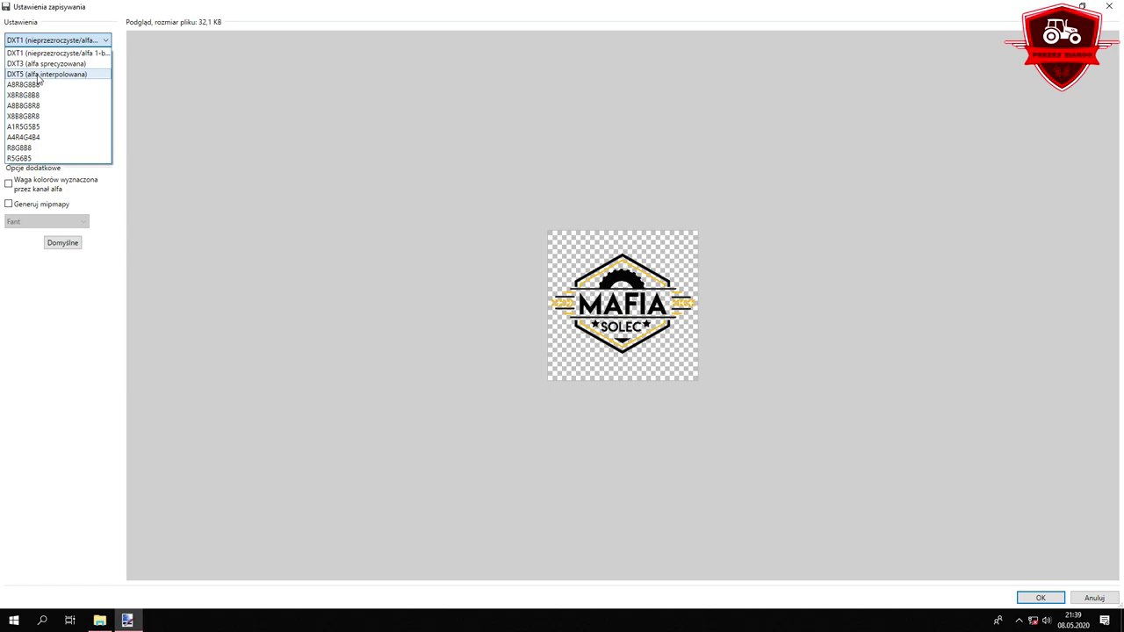
{"action": "left_click", "coordinate": [39, 76]}
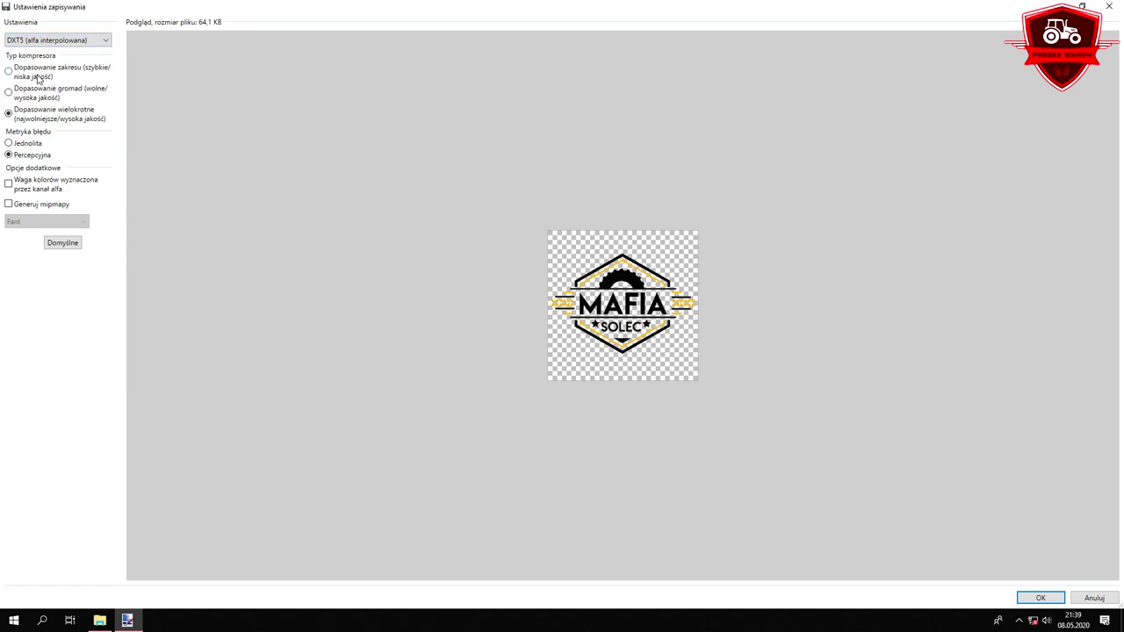
{"action": "left_click", "coordinate": [1034, 598]}
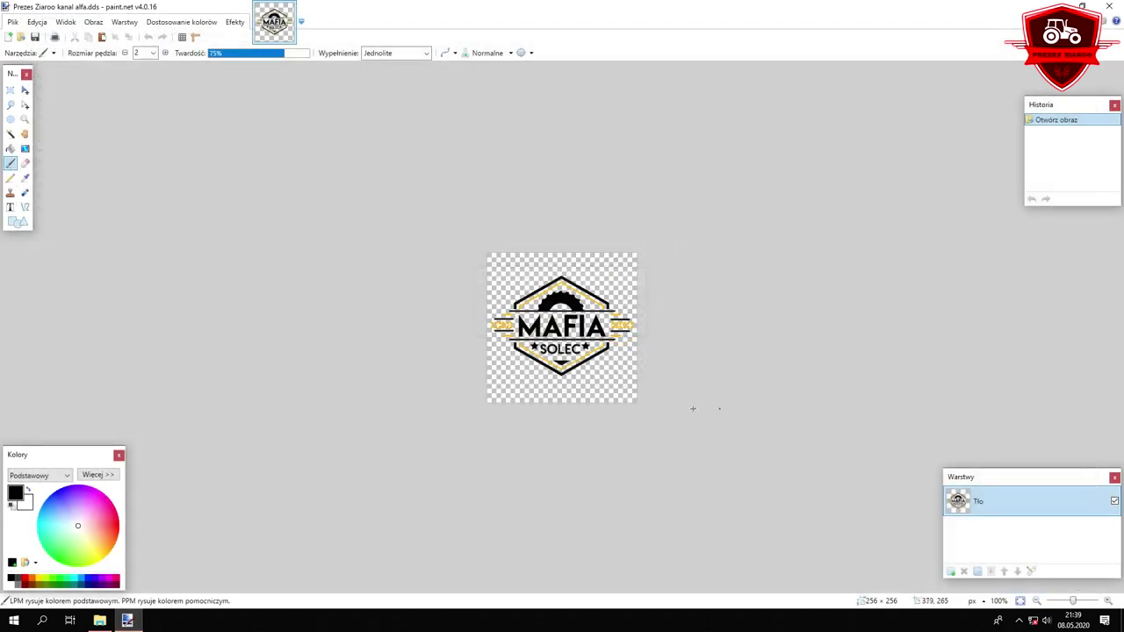
Select the background around the logo and the area inside the tyre arch with the Magic Wand and delete both
{"action": "key", "text": "s"}
{"action": "key", "text": "s"}
{"action": "key", "text": "s"}
{"action": "key", "text": "s"}
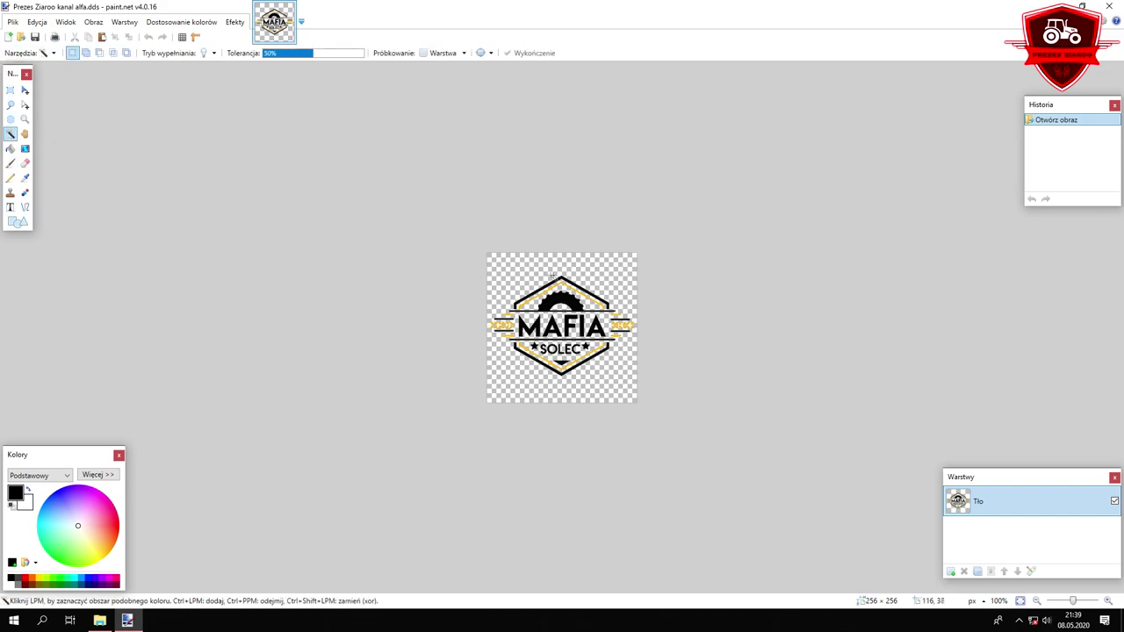
{"action": "left_click", "coordinate": [502, 261]}
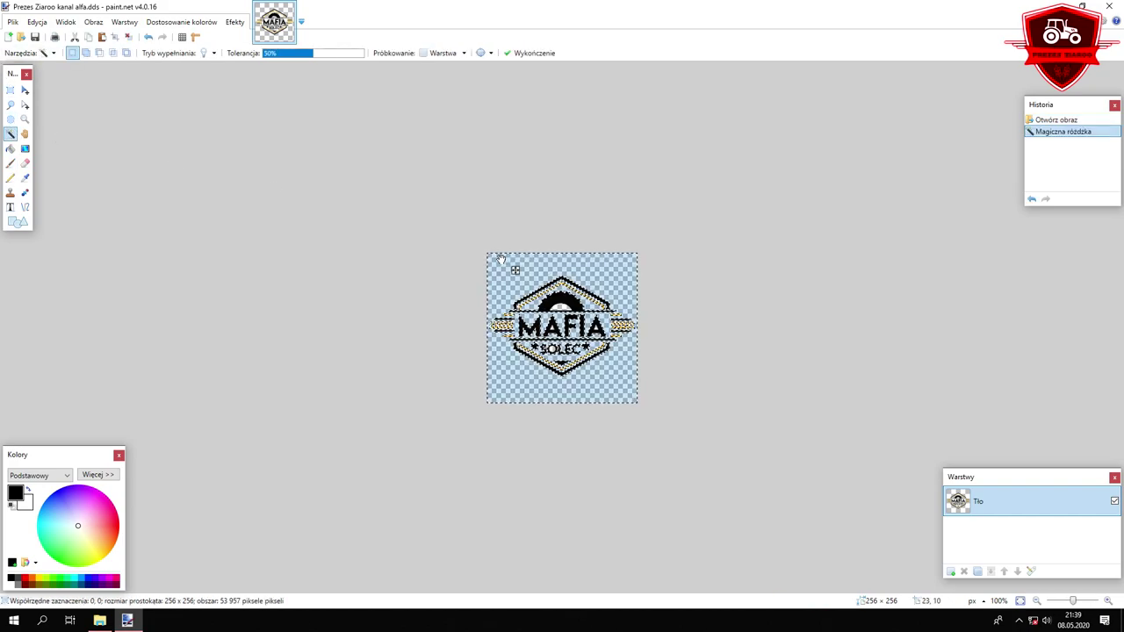
{"action": "key", "text": "Delete"}
{"action": "left_click", "coordinate": [558, 308]}
{"action": "key", "text": "Delete"}
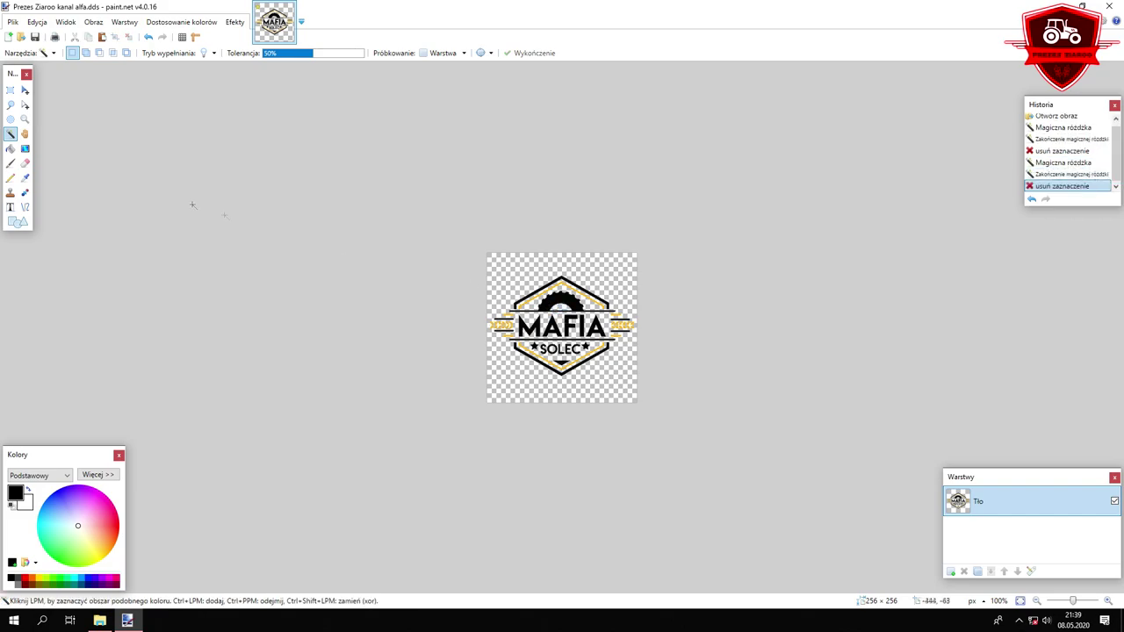
Save the cleaned logo texture and close paint.net
{"action": "left_click", "coordinate": [12, 21]}
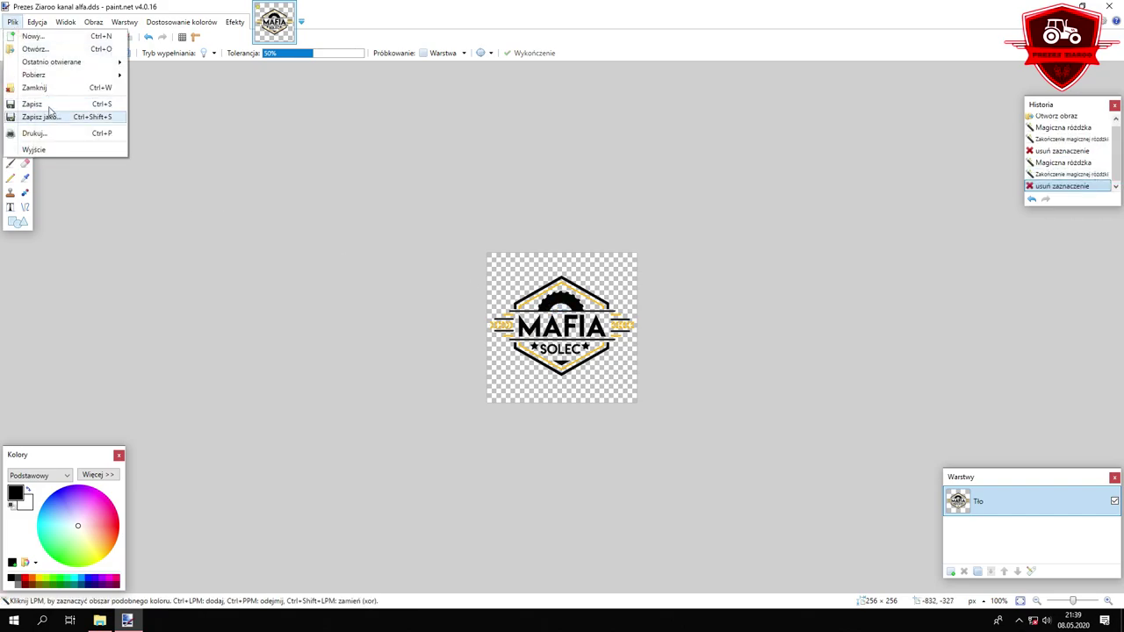
{"action": "left_click", "coordinate": [50, 110]}
{"action": "left_click", "coordinate": [1114, 7]}
Reopen the Logo PrezesZiaroo i3d file in GIANTS Editor and examine the transparent logo on the "PrezesZiaroo napis" shape
{"action": "double_click", "coordinate": [743, 195]}
{"action": "key", "text": "Return"}
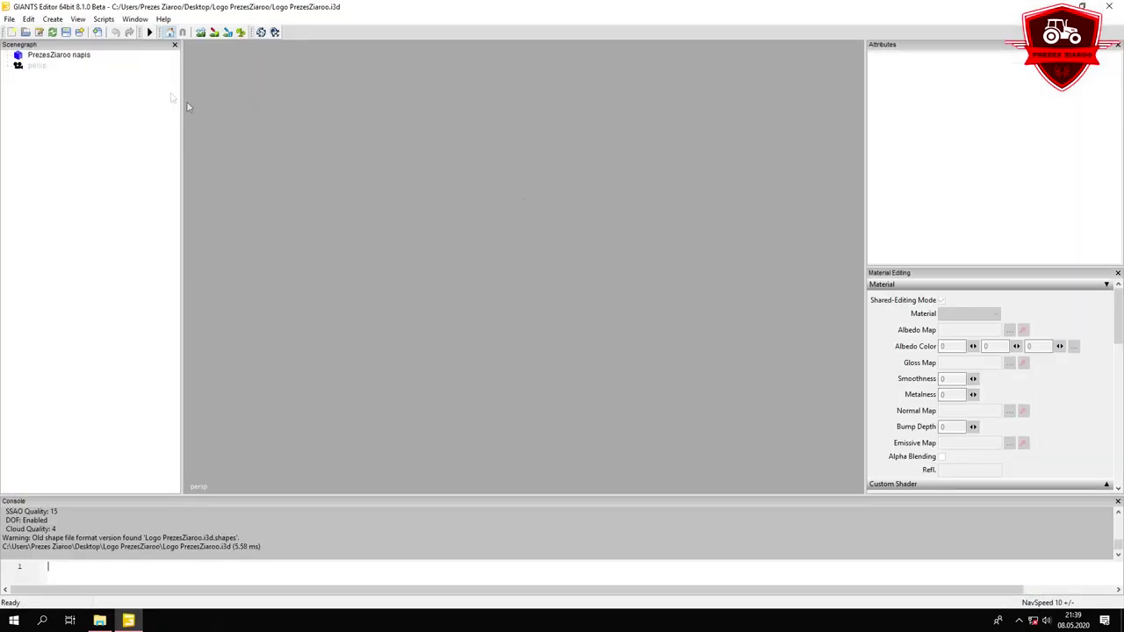
{"action": "left_click", "coordinate": [73, 58]}
{"action": "key", "text": "f"}
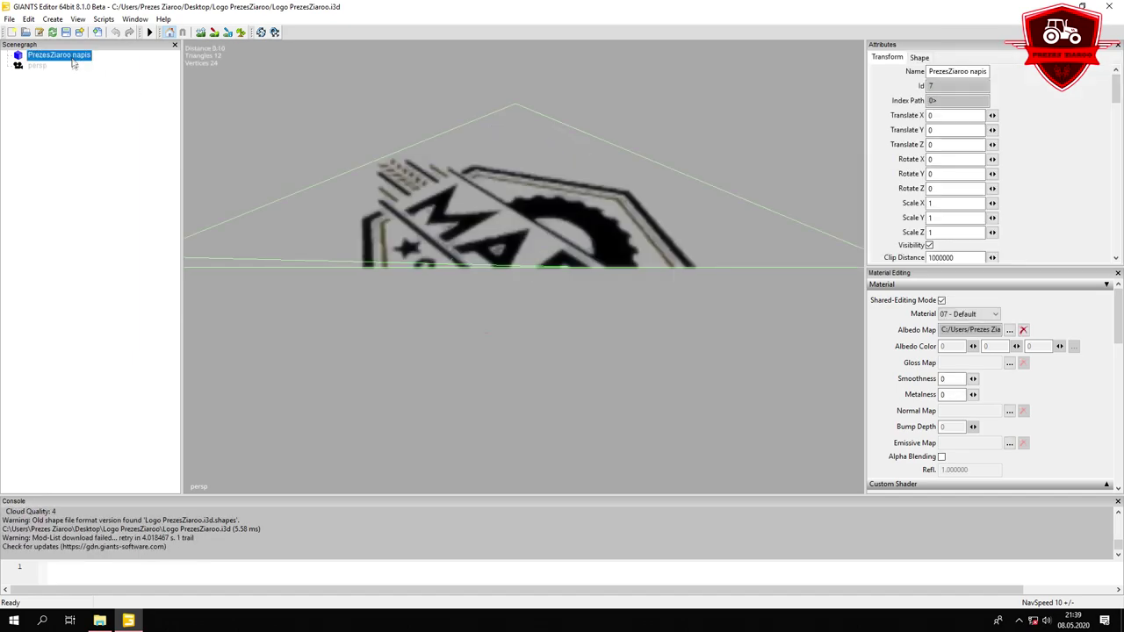
{"action": "scroll", "coordinate": [464, 155], "scroll_direction": "down", "scroll_amount": 5}
{"action": "scroll", "coordinate": [526, 235], "scroll_direction": "up", "scroll_amount": 3}
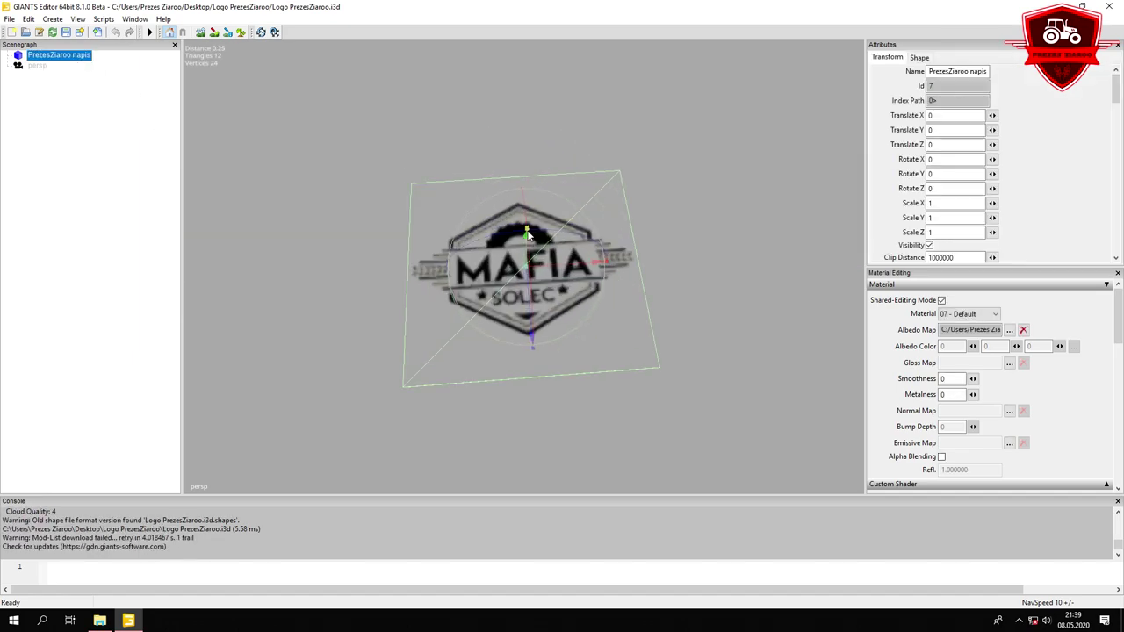